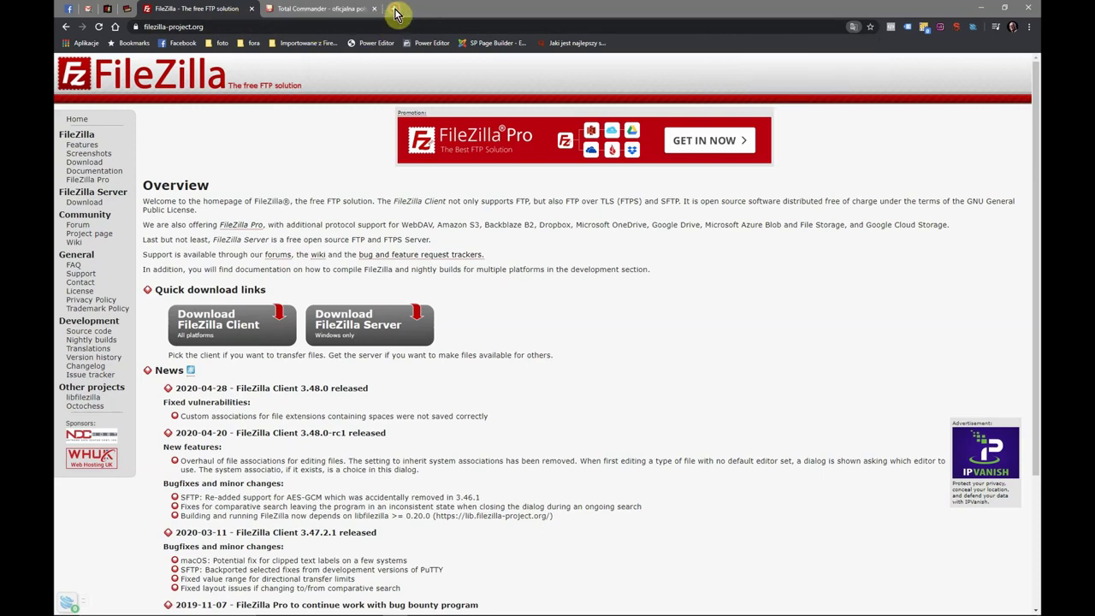
# - Download the free edition of FileZilla Client for Windows (64bit) and dismiss the installer's message
pyautogui.click(396, 10)
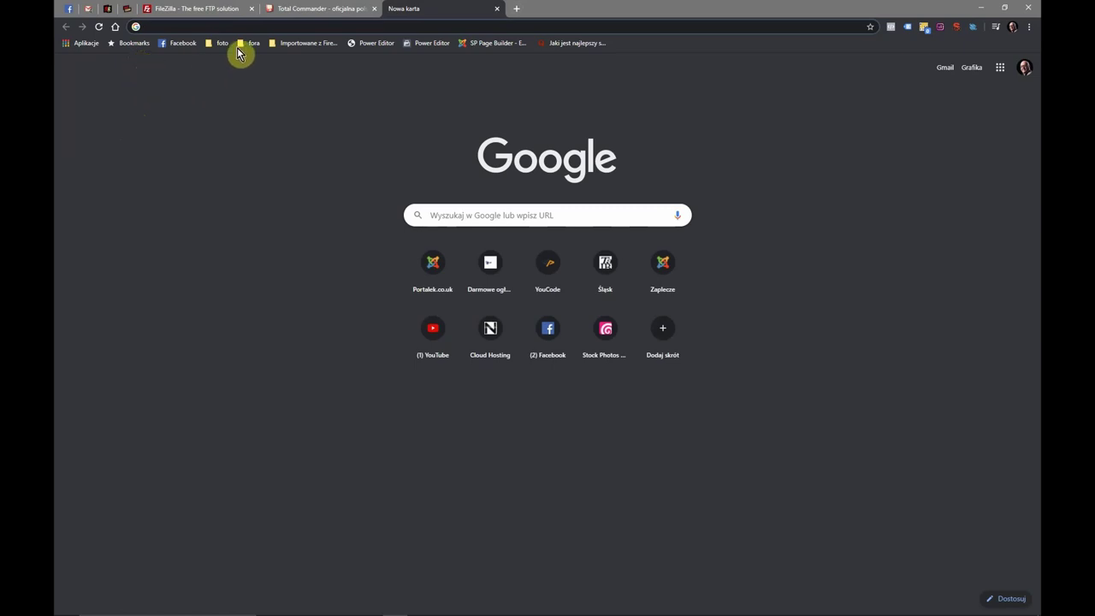
pyautogui.click(222, 14)
pyautogui.click(250, 319)
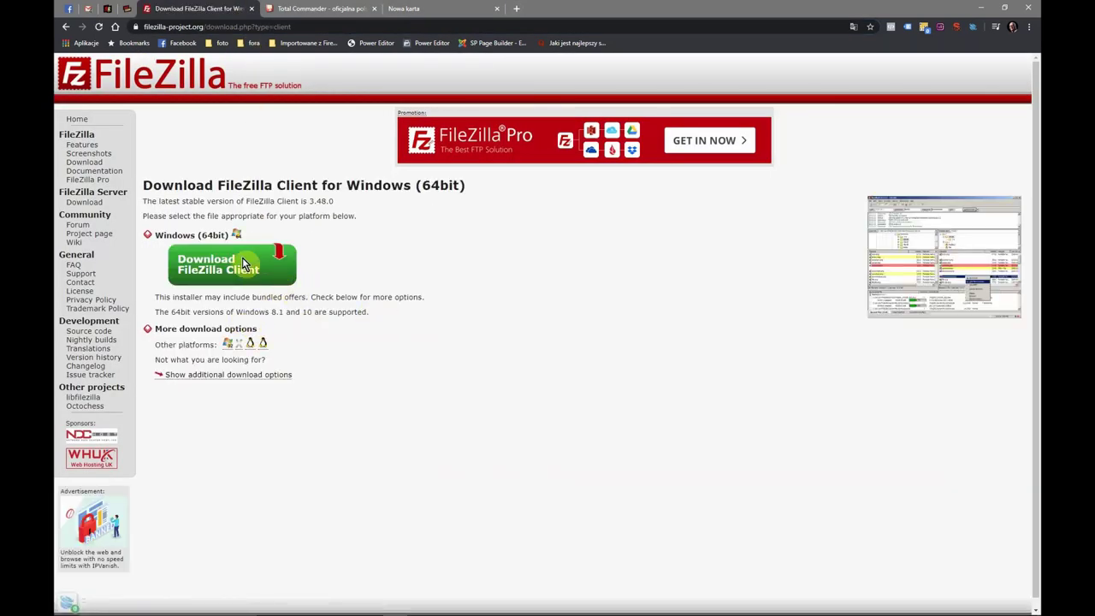
pyautogui.click(240, 266)
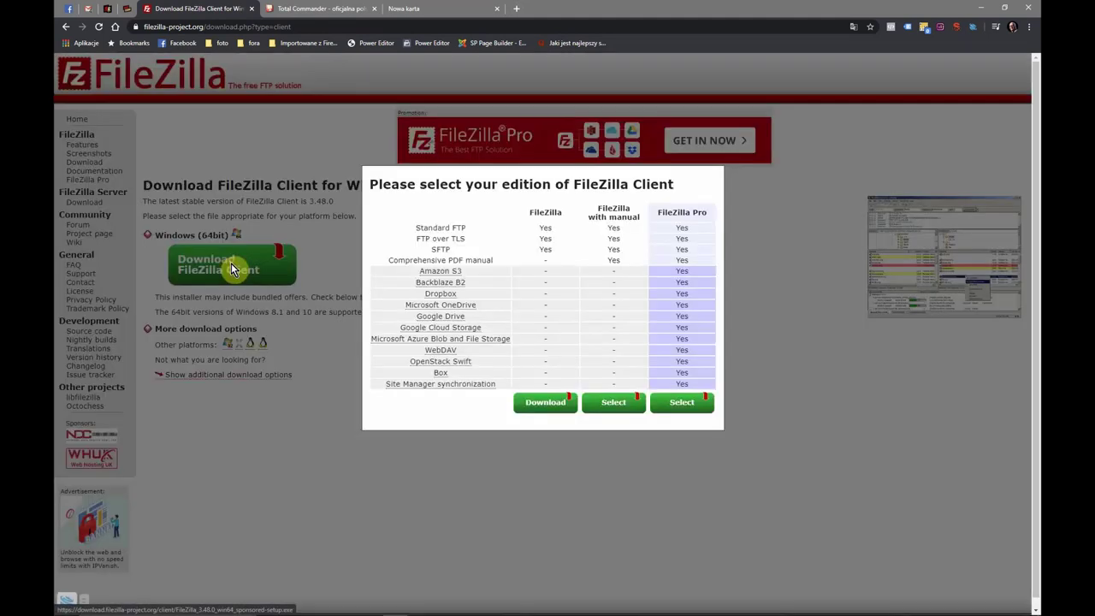
pyautogui.click(537, 403)
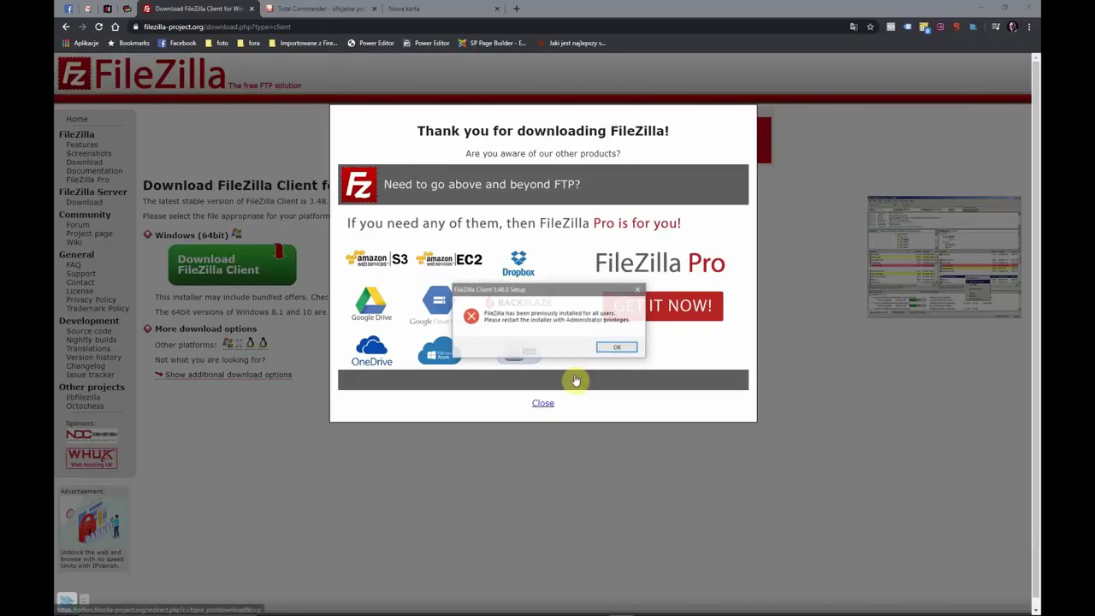
pyautogui.click(617, 347)
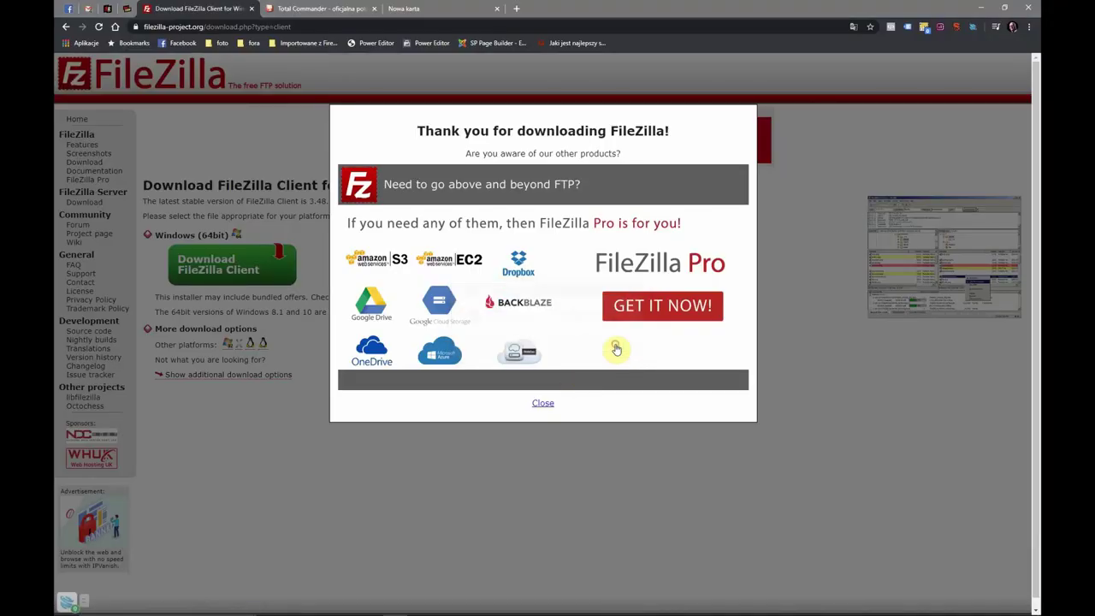
# - Open the 123RF contributor dashboard from the foto bookmarks and go to its upload page
pyautogui.click(417, 11)
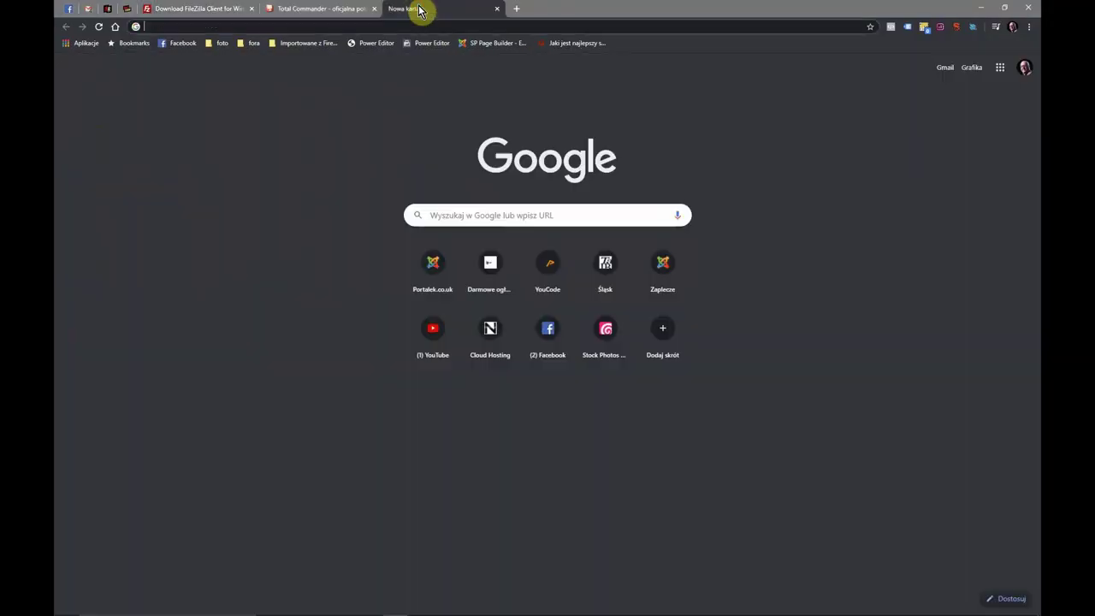
pyautogui.click(222, 42)
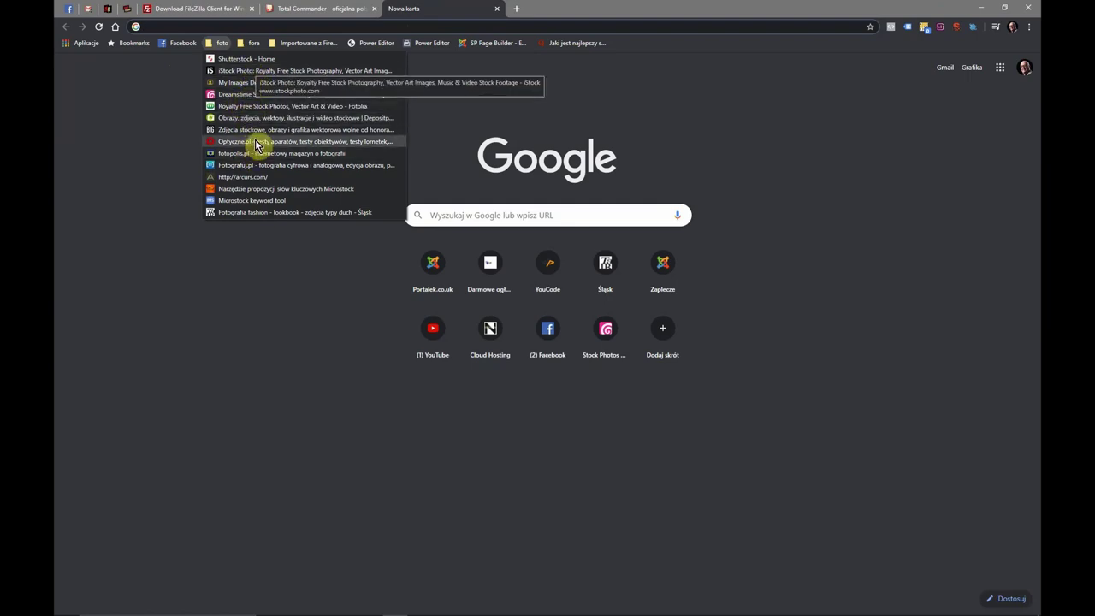
pyautogui.click(262, 84)
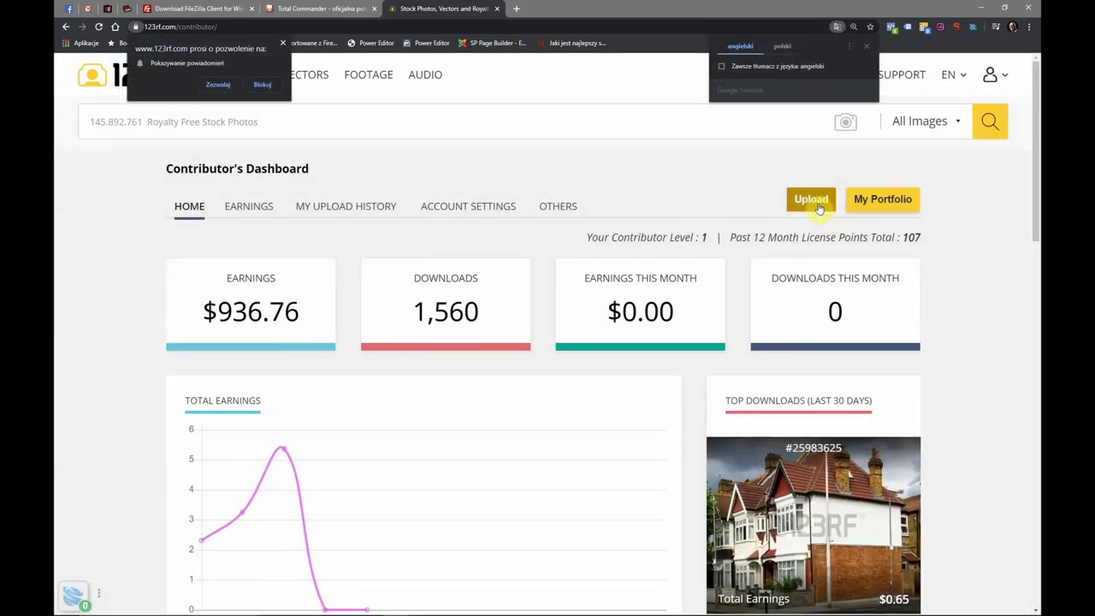
pyautogui.click(819, 208)
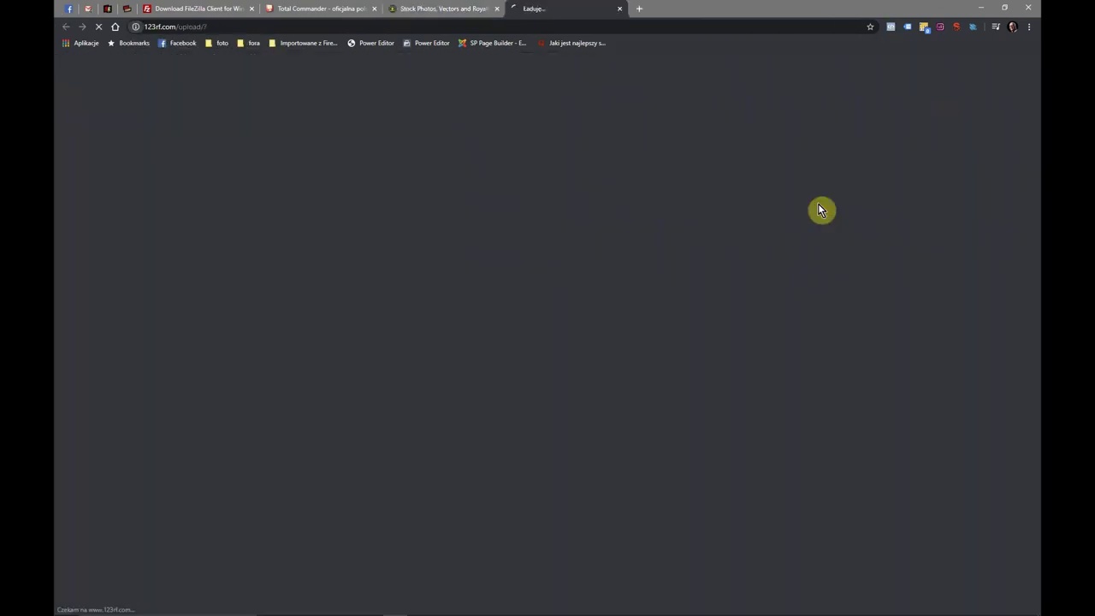
# - Set up an upload of Images as Royalty Free with the FTP Upload method and continue to the upload media page
pyautogui.scroll(-2, 454, 317)
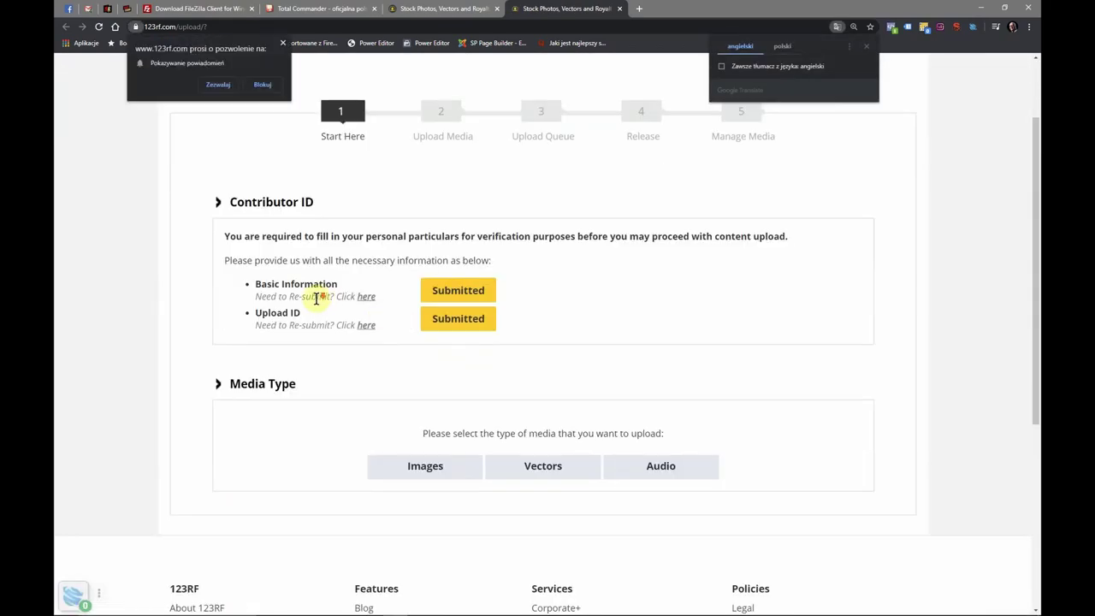
pyautogui.scroll(-2, 319, 300)
pyautogui.click(450, 367)
pyautogui.scroll(-3, 453, 372)
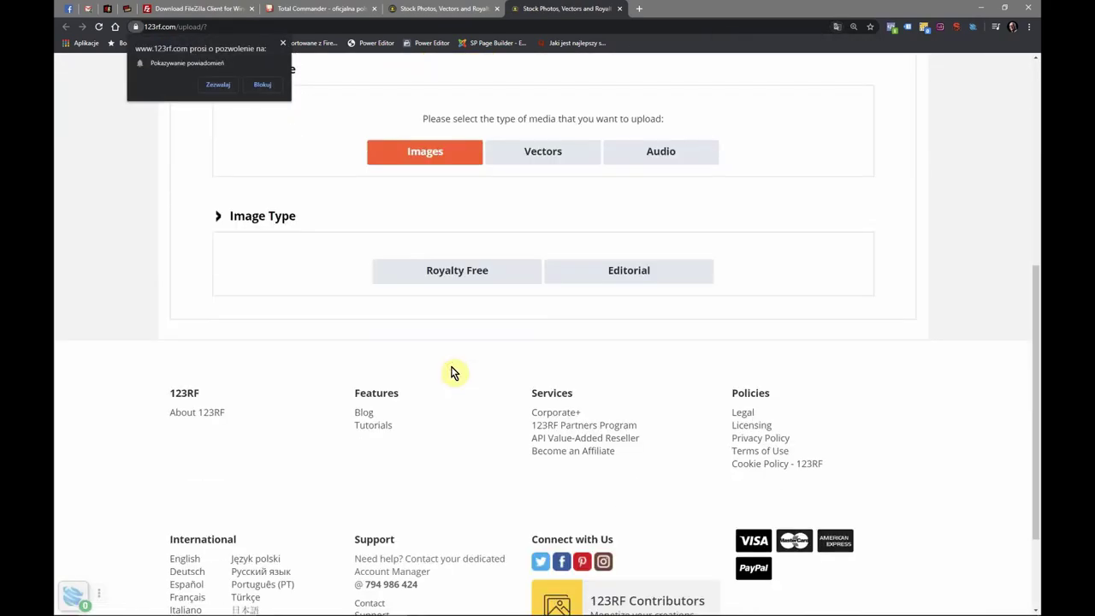
pyautogui.click(472, 276)
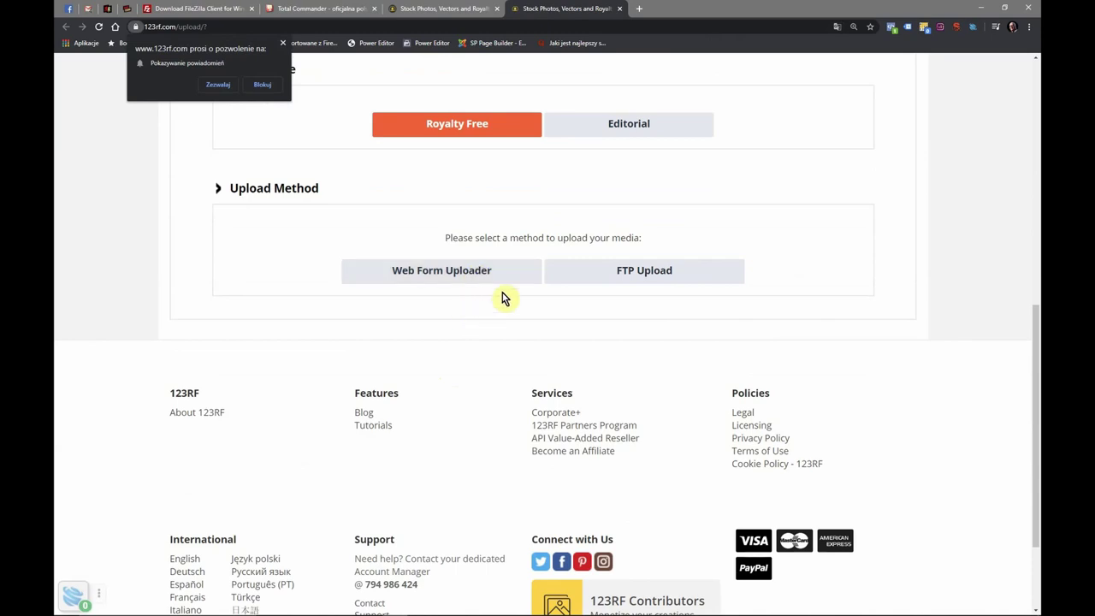
pyautogui.click(588, 280)
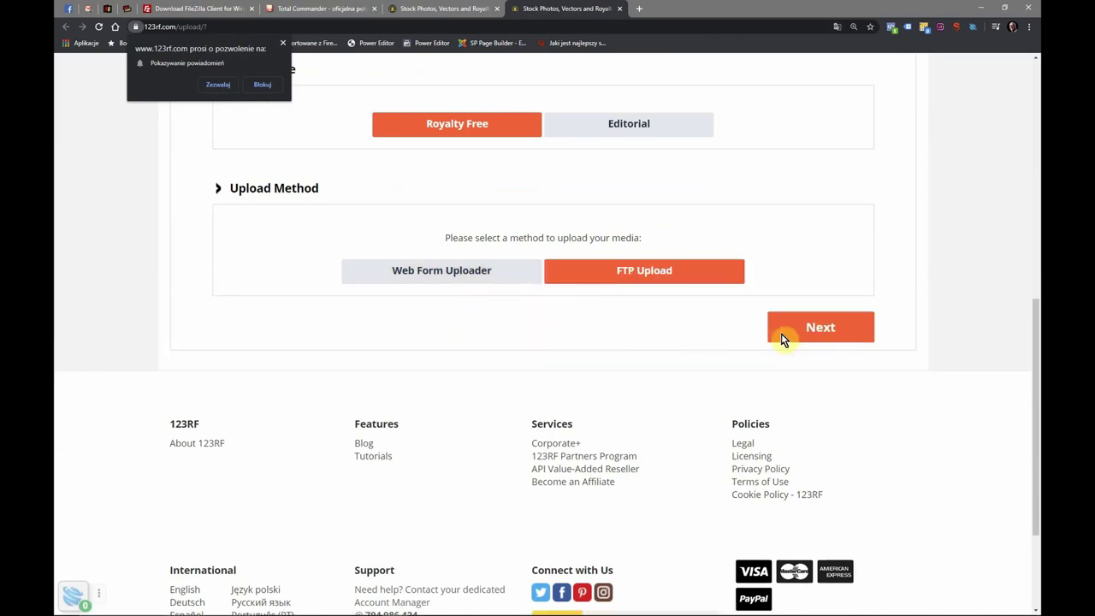
pyautogui.click(781, 340)
# - Proceed past the royalty-free FTP instructions and the upload queue, and answer No to whether the media requires a release
pyautogui.scroll(-2, 553, 373)
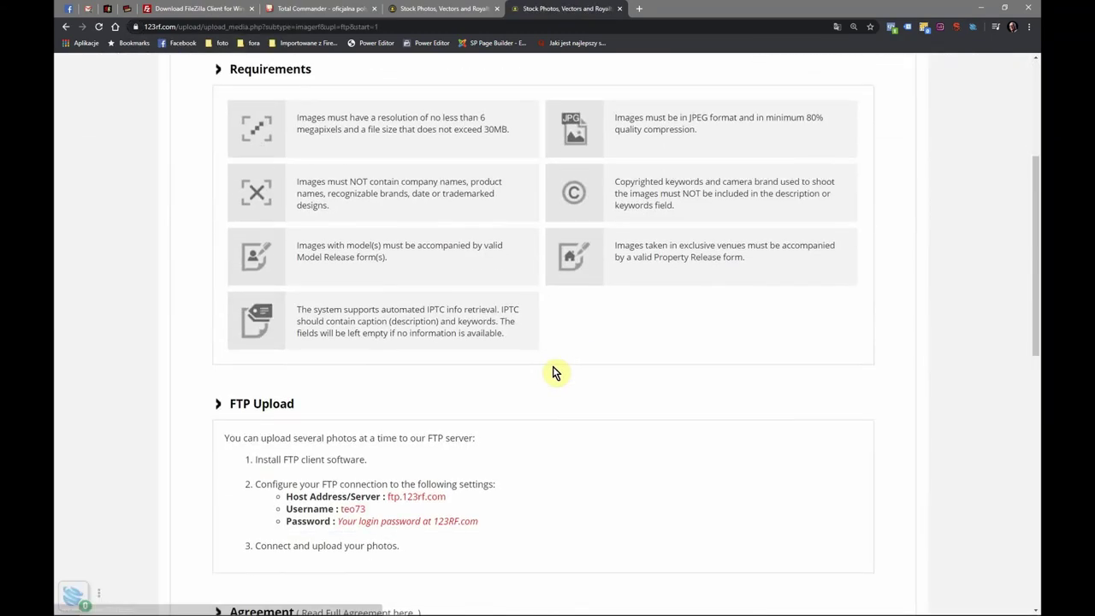
pyautogui.scroll(-2, 552, 373)
pyautogui.scroll(-4, 384, 359)
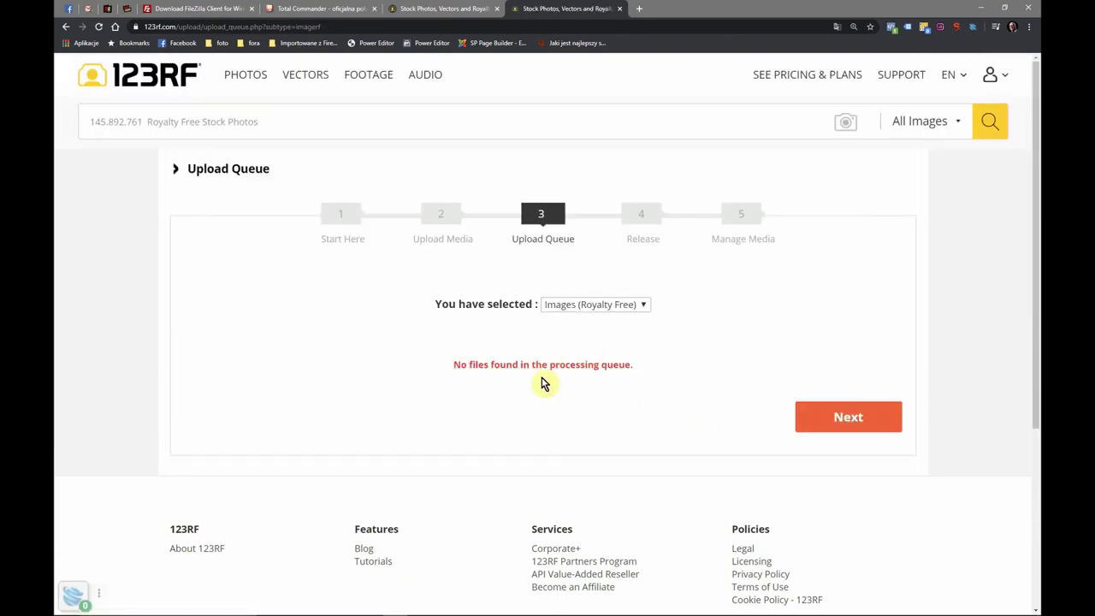
pyautogui.click(819, 417)
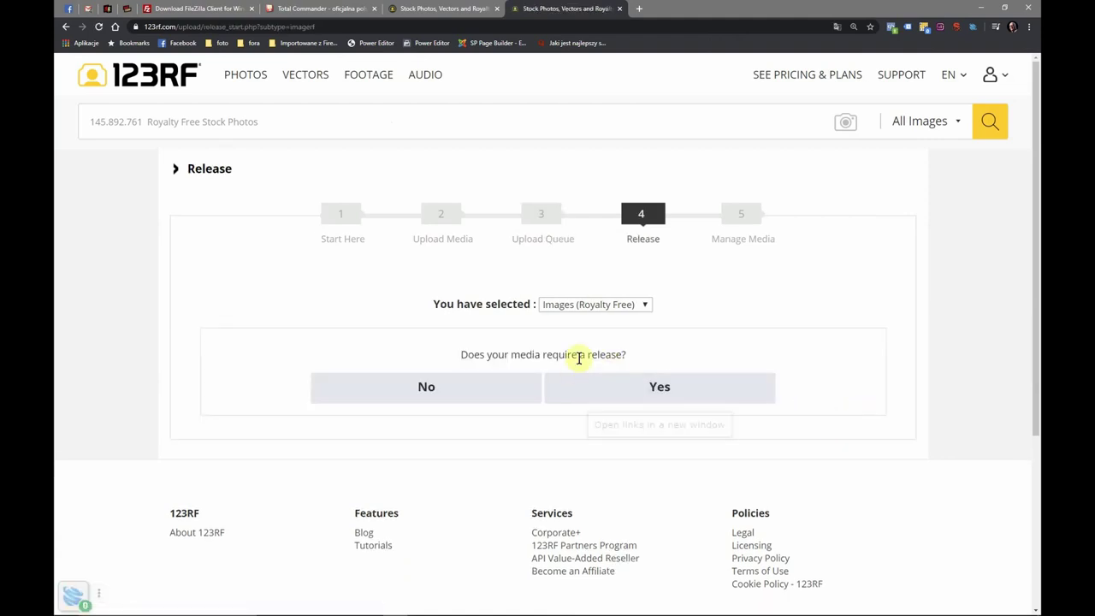
pyautogui.click(525, 387)
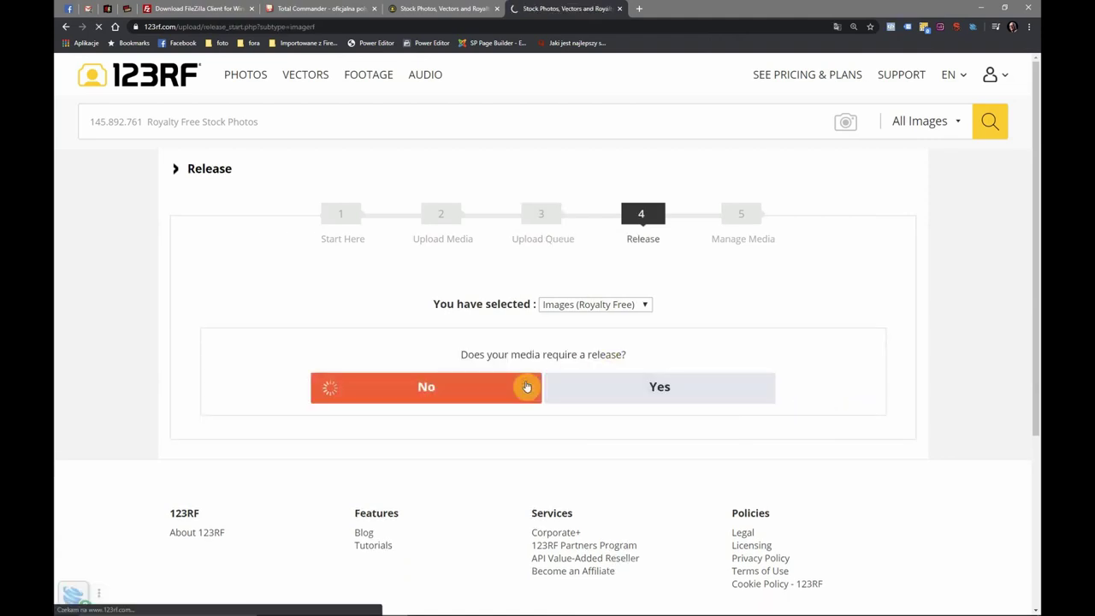
# - Examine the descriptions, keywords and acceptance status of the submitted images in the media management list
pyautogui.scroll(-3, 527, 387)
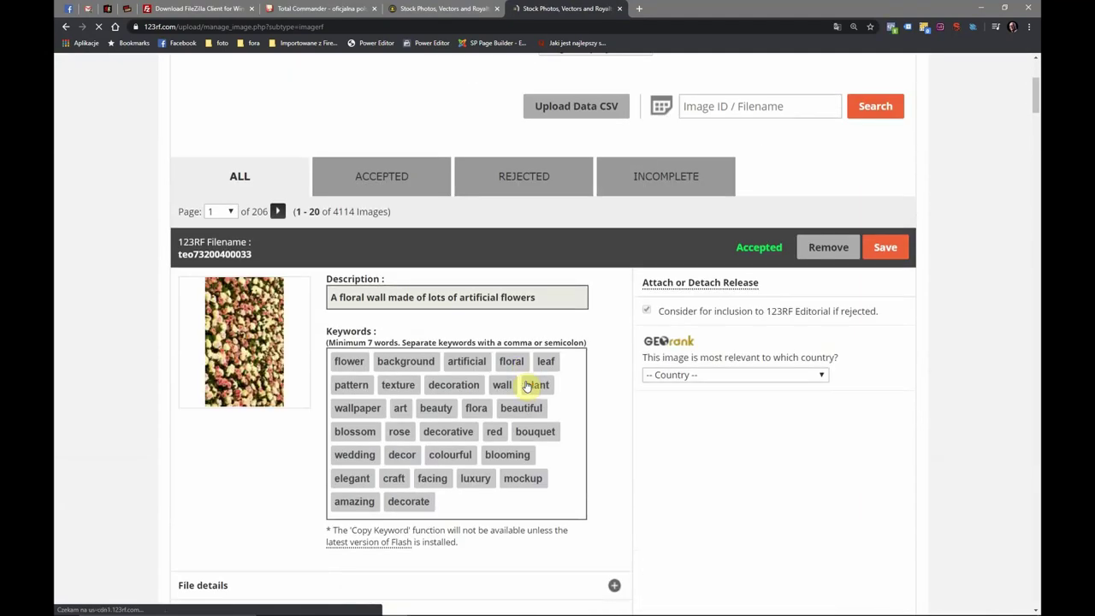
pyautogui.scroll(-5, 527, 387)
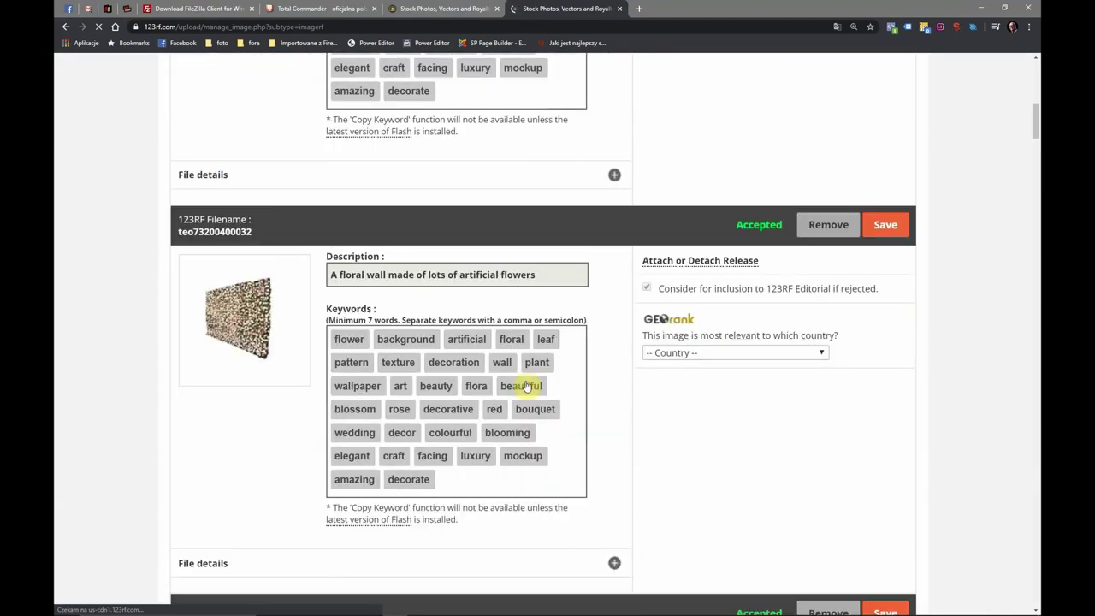
pyautogui.scroll(-5, 527, 387)
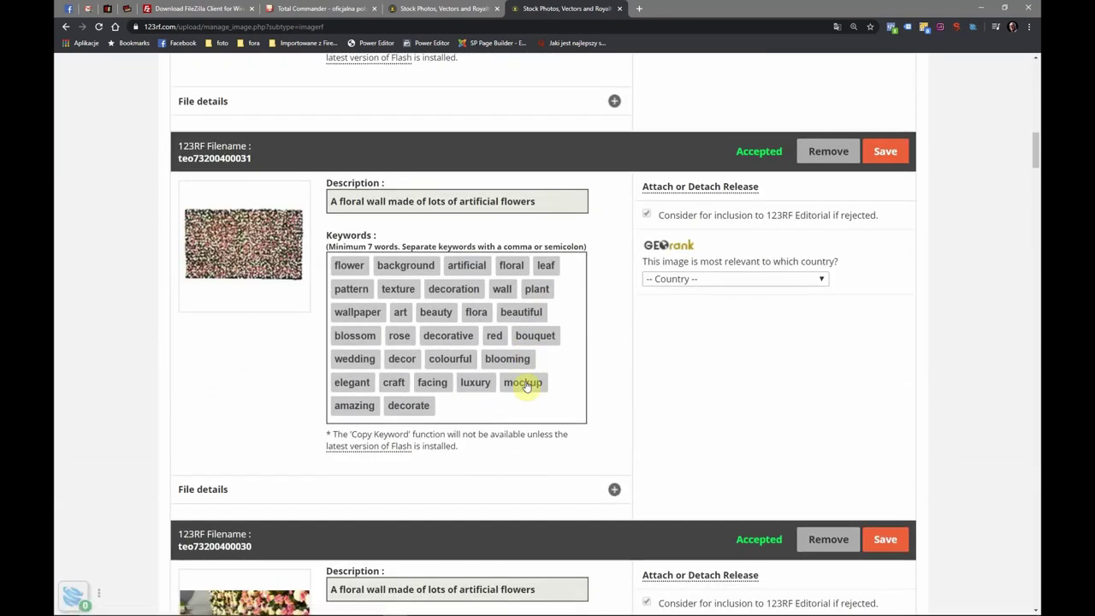
pyautogui.scroll(-10, 527, 387)
pyautogui.scroll(-10, 527, 386)
pyautogui.scroll(-11, 528, 386)
pyautogui.scroll(-11, 528, 387)
pyautogui.scroll(-11, 528, 387)
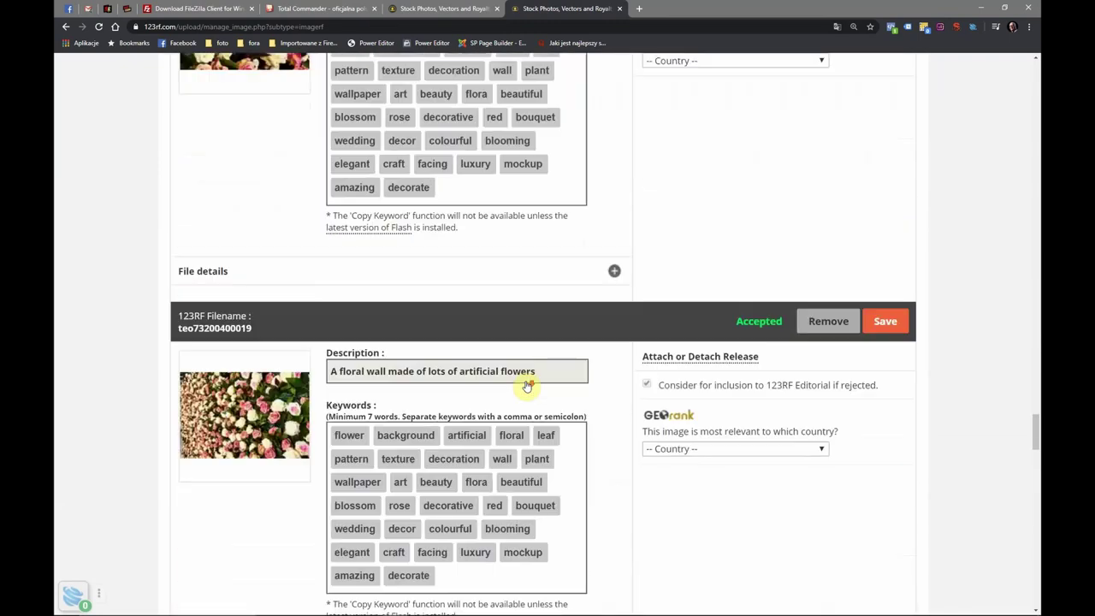
pyautogui.scroll(-1, 528, 387)
pyautogui.scroll(-9, 528, 387)
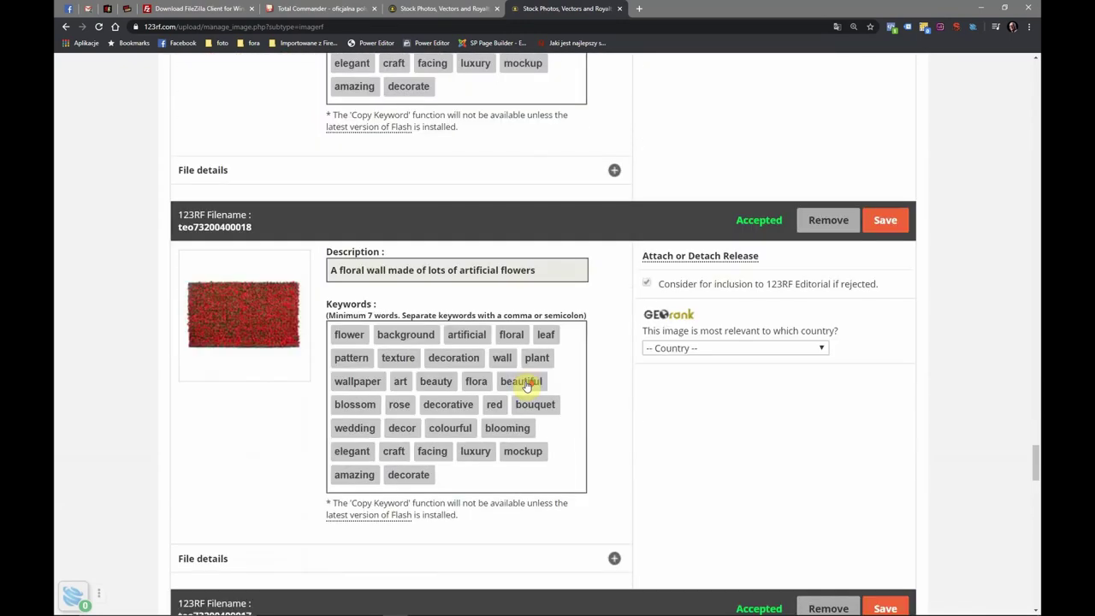
pyautogui.scroll(-7, 528, 387)
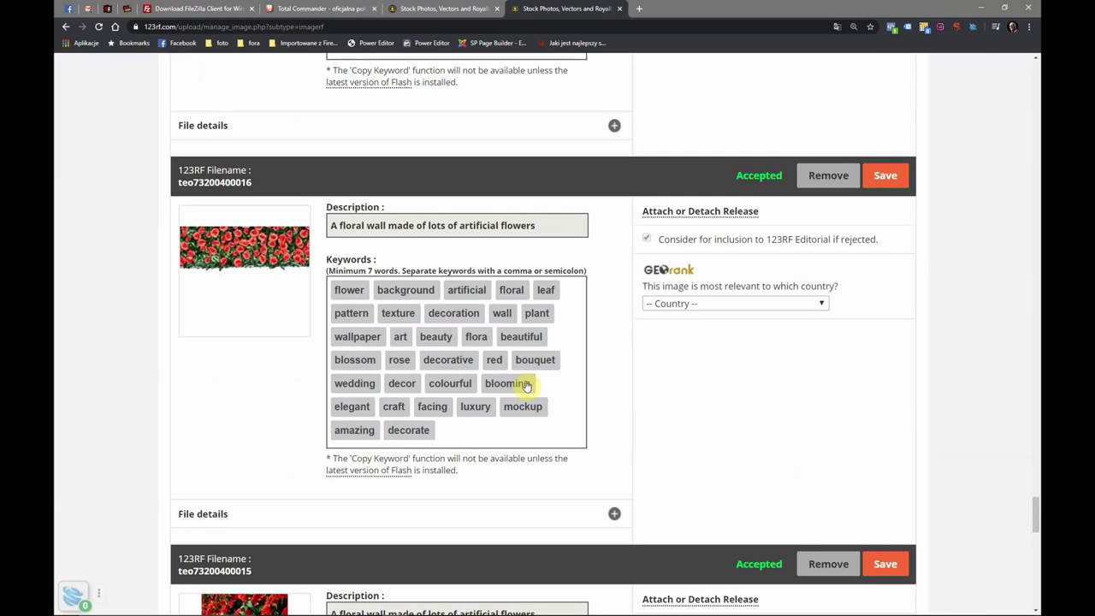
pyautogui.scroll(-7, 528, 386)
pyautogui.scroll(6, 530, 384)
# - Return through the earlier upload stages to the Start Here page
pyautogui.click(66, 26)
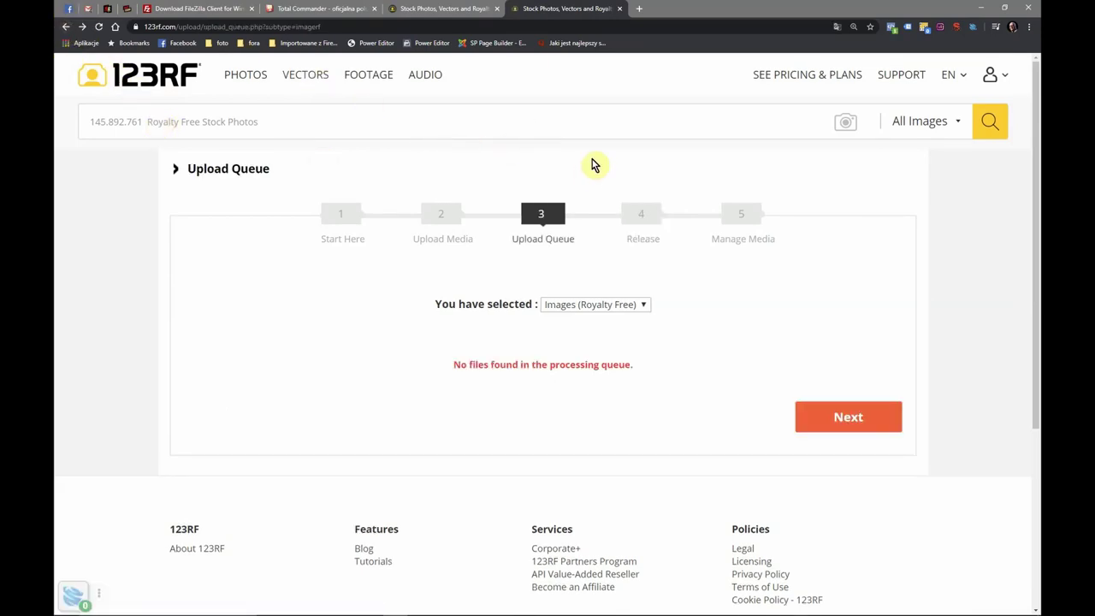
pyautogui.click(65, 28)
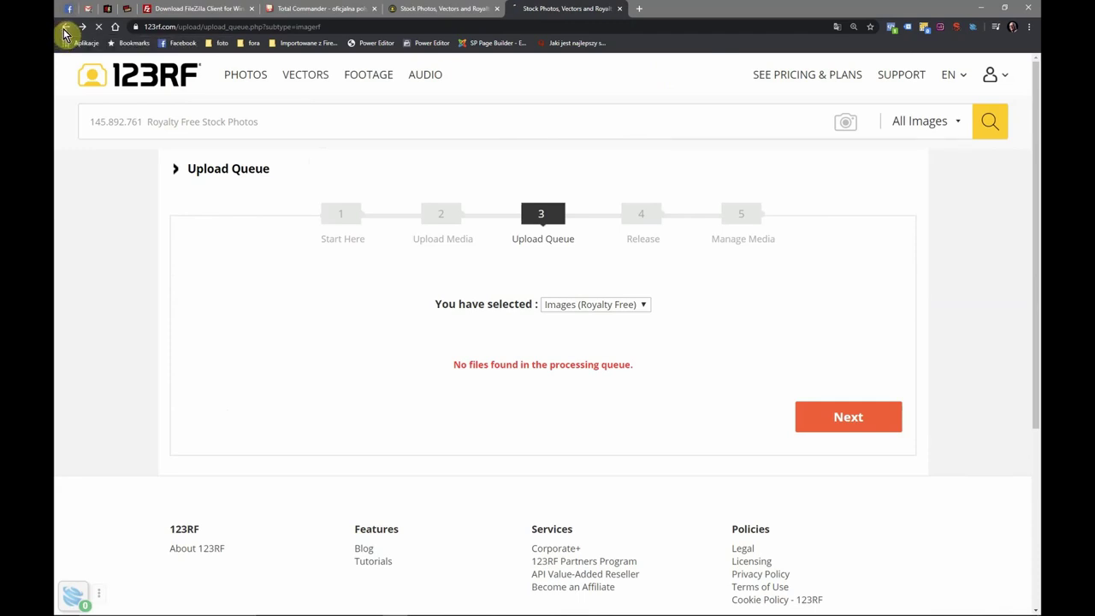
pyautogui.click(66, 28)
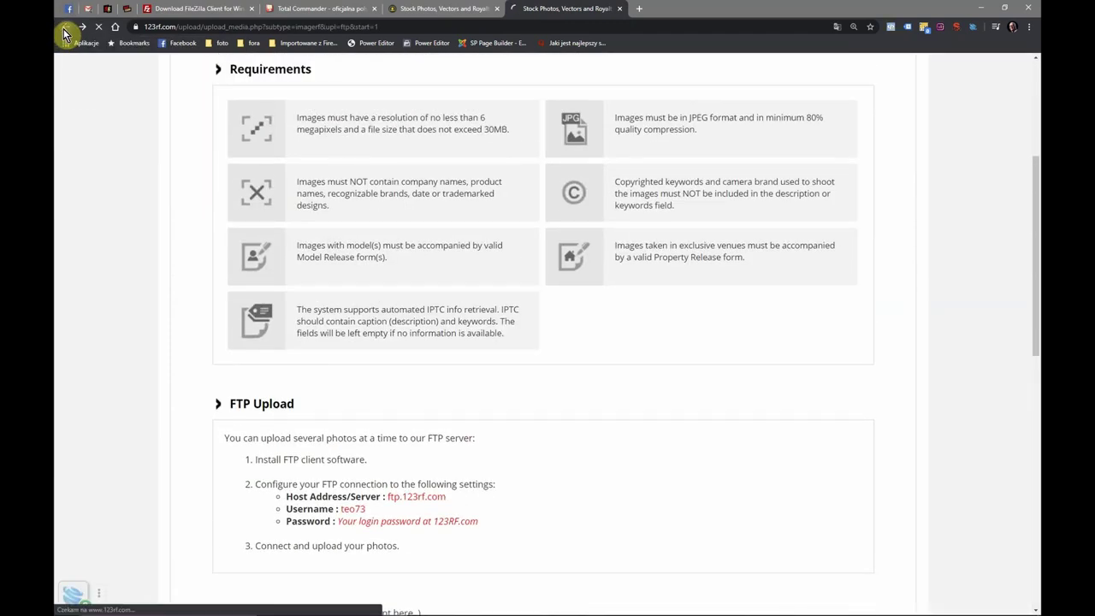
pyautogui.scroll(2, 237, 91)
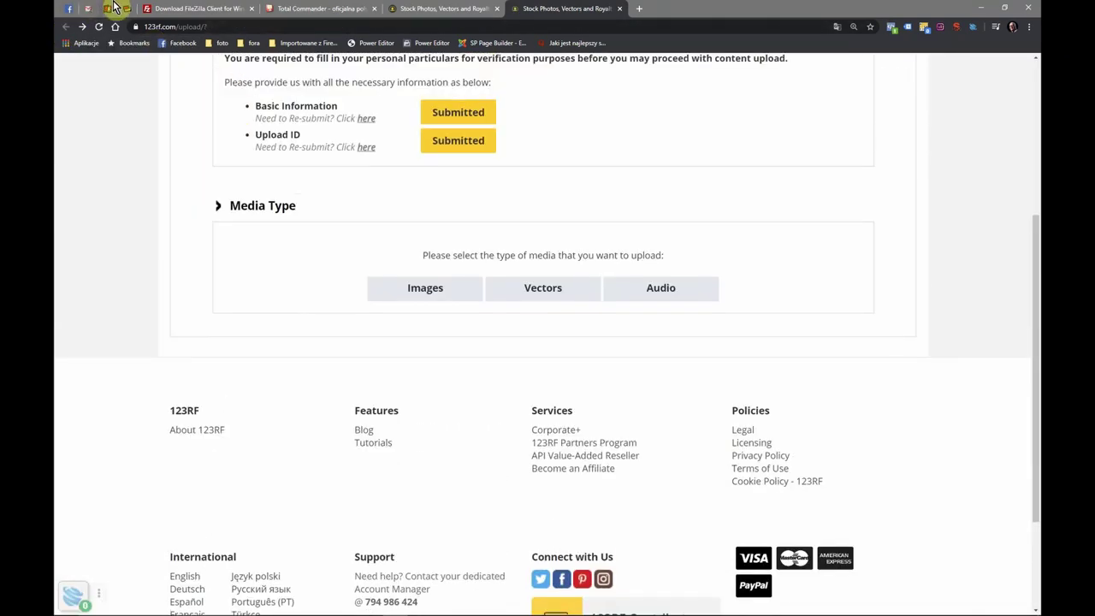
# - Set up an upload of Images as Editorial with the FTP Upload method and continue to the upload media page
pyautogui.click(425, 285)
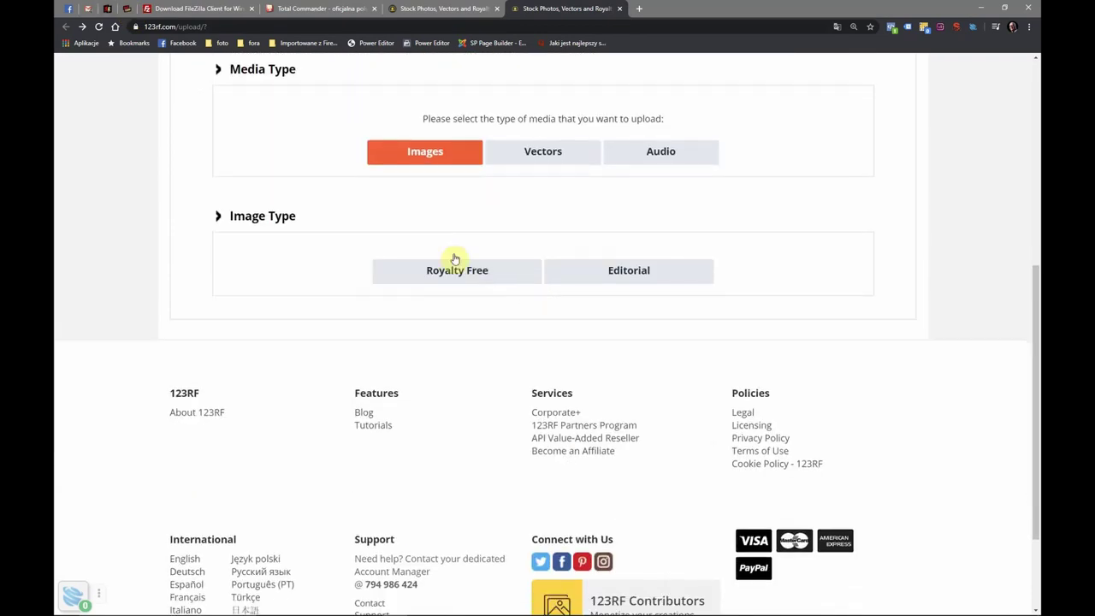
pyautogui.click(607, 274)
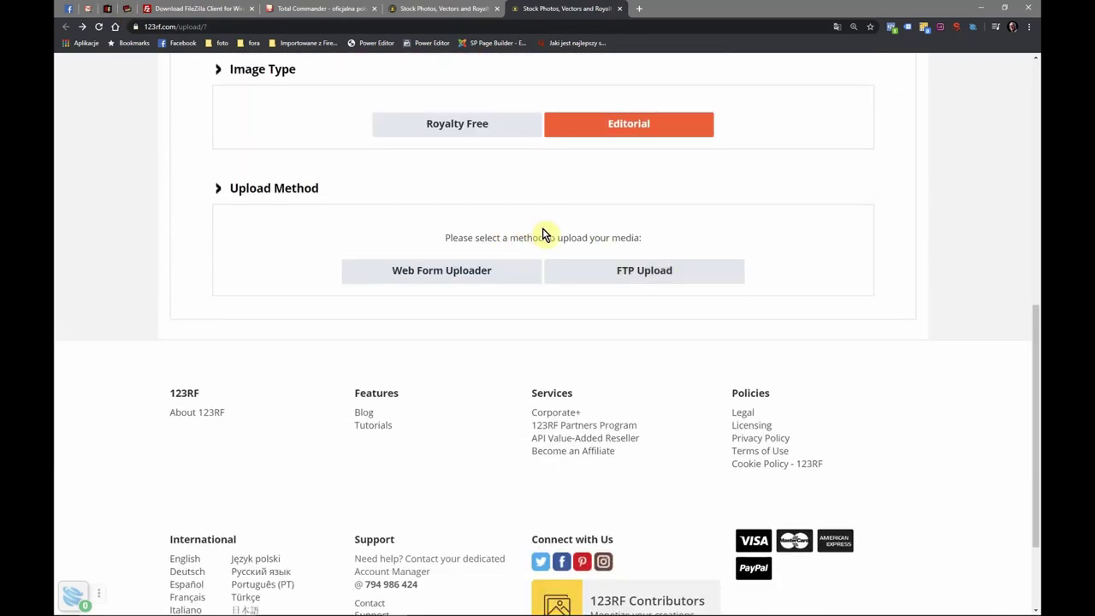
pyautogui.click(587, 271)
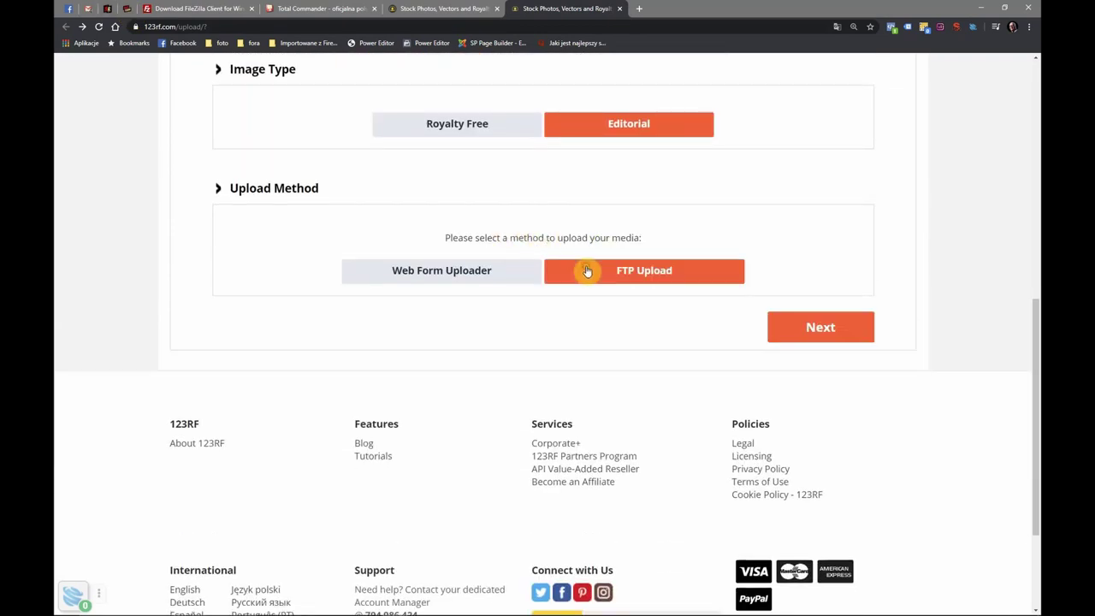
pyautogui.click(792, 329)
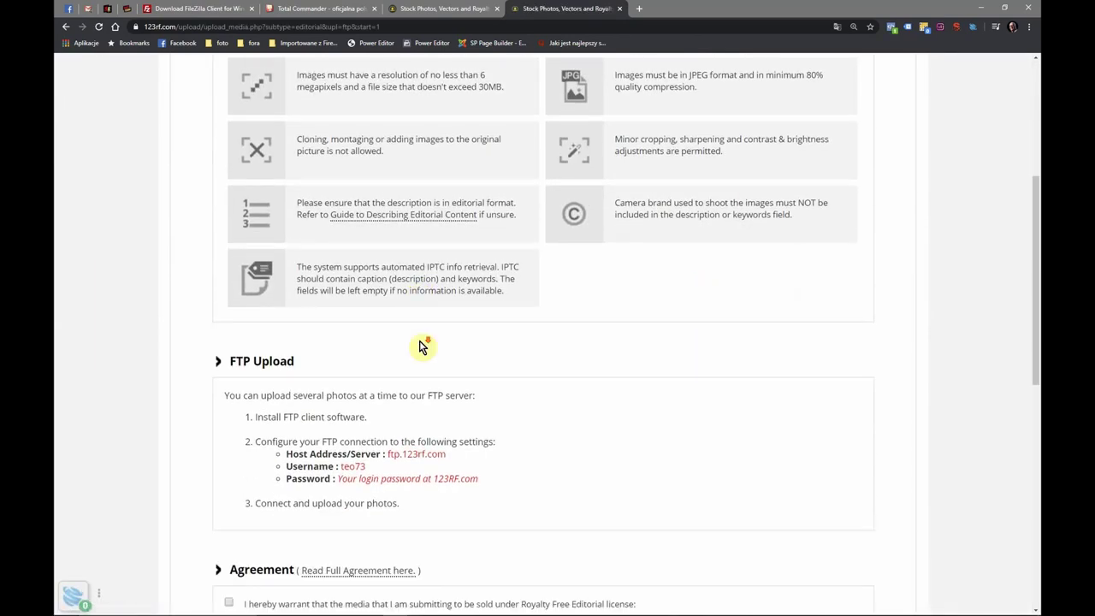
# - Accept the Royalty Free Editorial license warranty in the agreement and continue to the upload queue
pyautogui.scroll(-5, 422, 346)
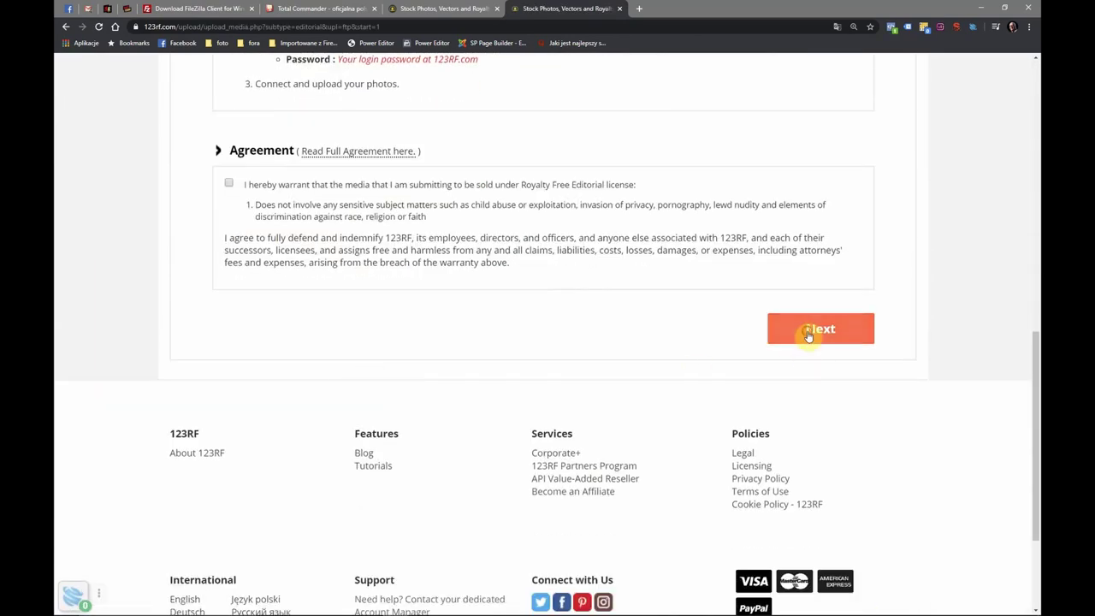
pyautogui.click(808, 335)
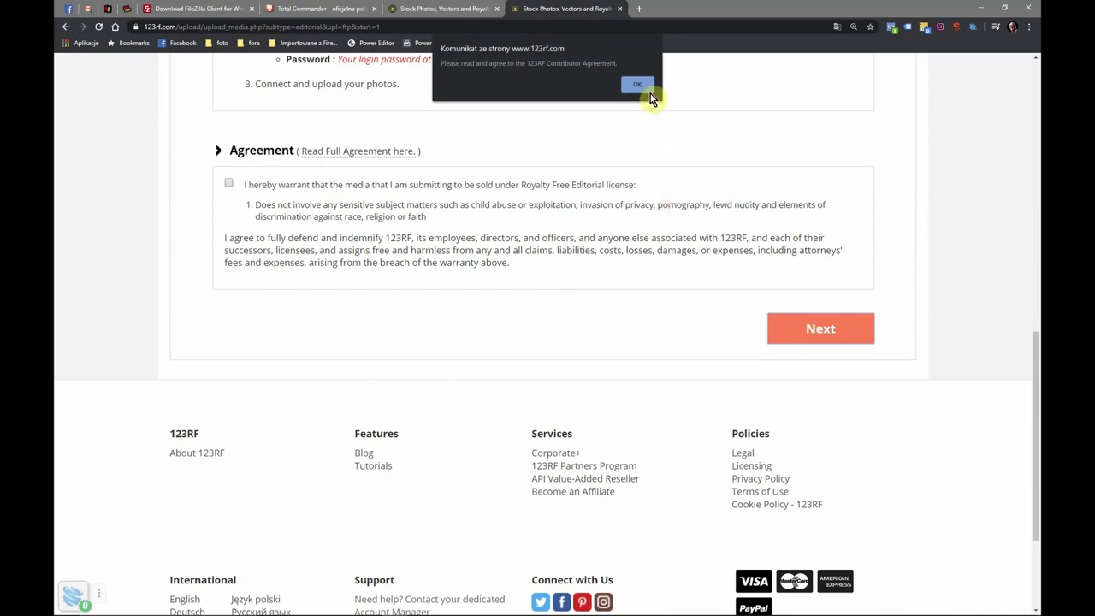
pyautogui.click(638, 87)
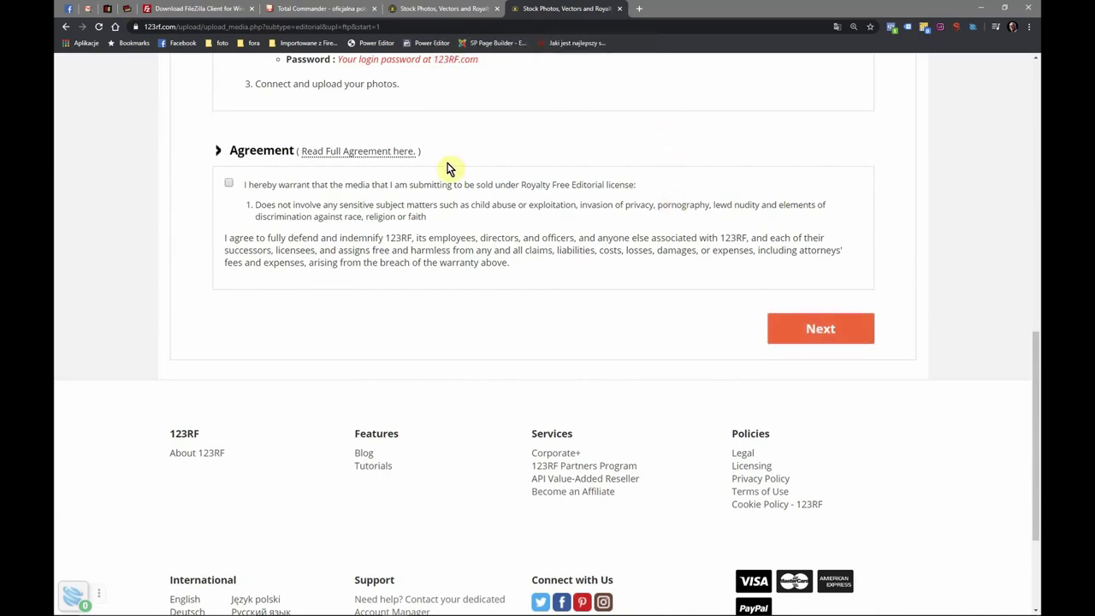
pyautogui.click(787, 314)
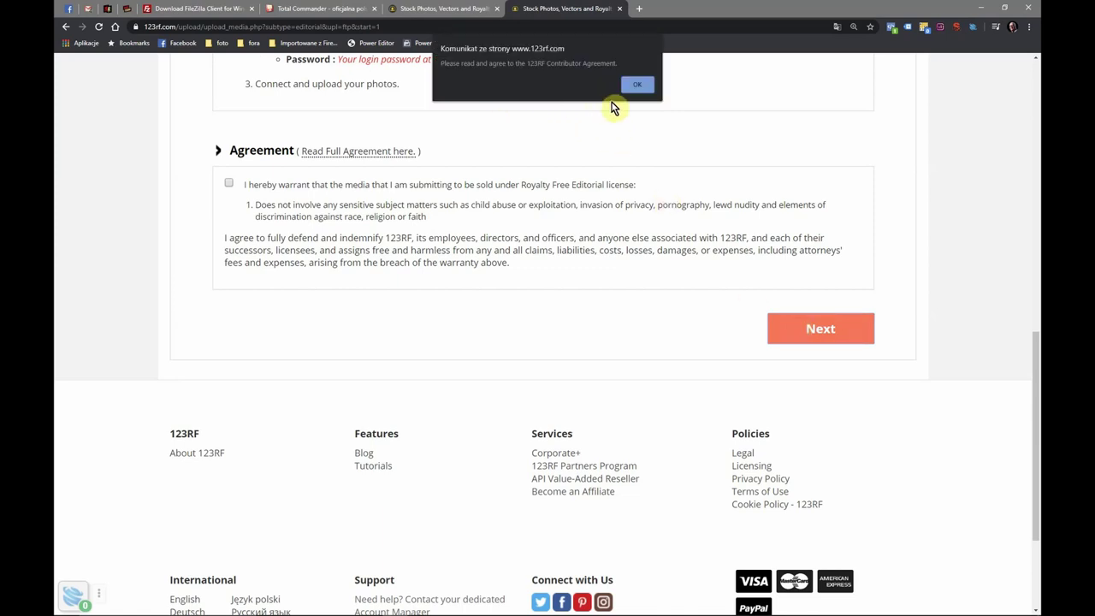
pyautogui.click(633, 85)
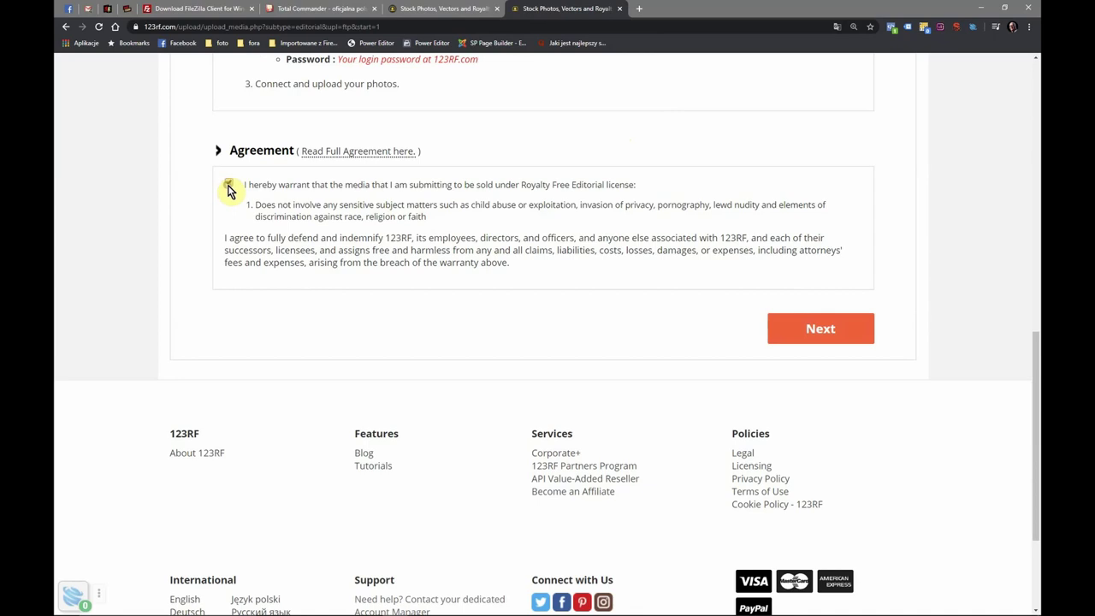
pyautogui.click(799, 337)
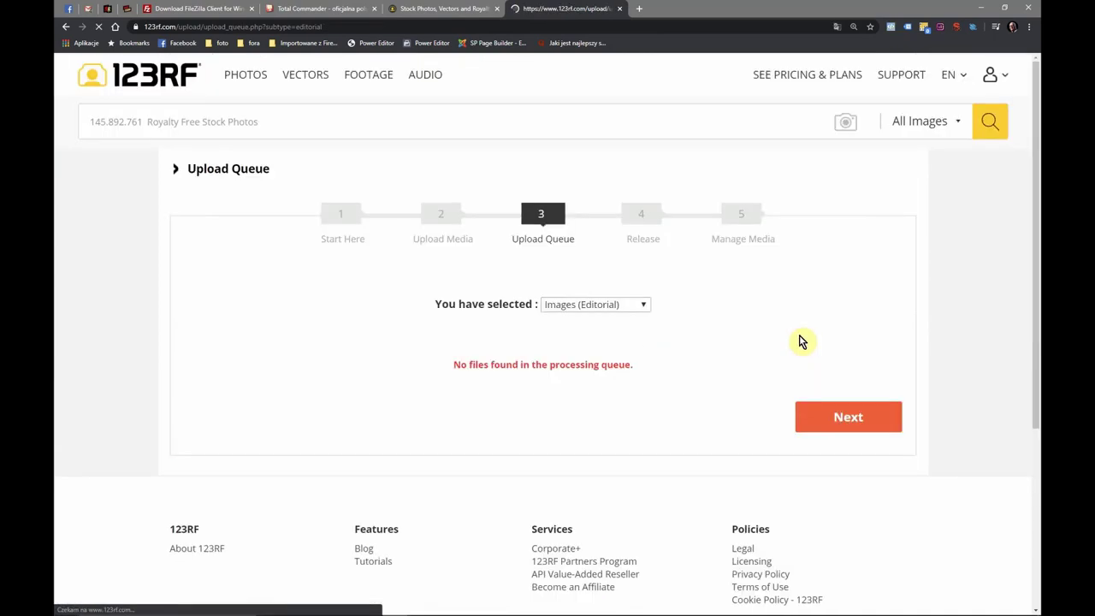
# - Proceed past the Images (Editorial) upload queue and answer No to whether the media requires a release
pyautogui.scroll(-2, 646, 340)
pyautogui.scroll(-1, 633, 336)
pyautogui.scroll(2, 611, 325)
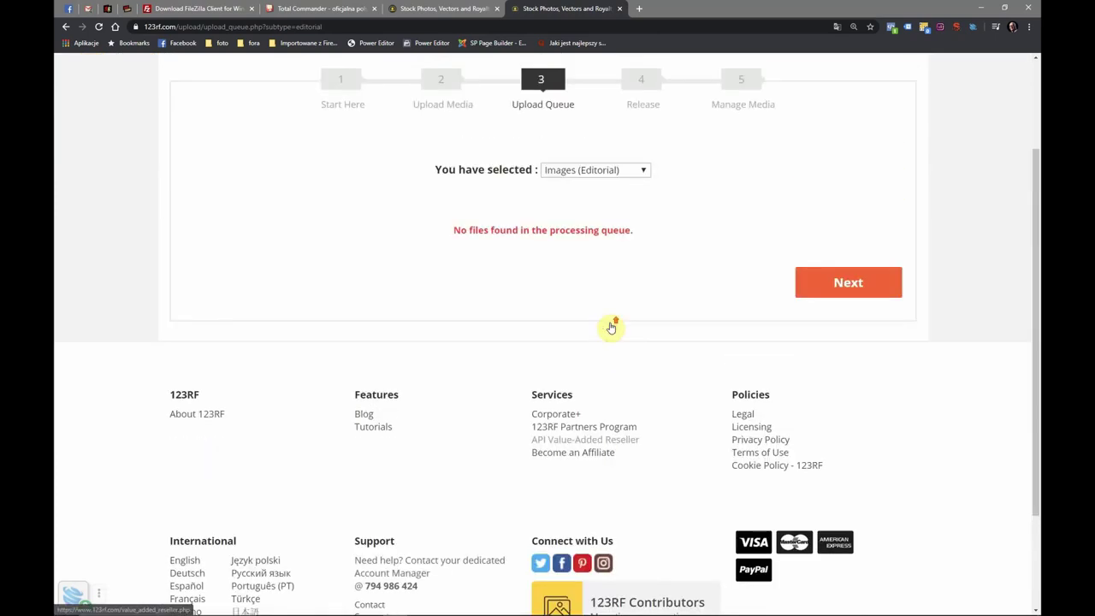
pyautogui.click(826, 317)
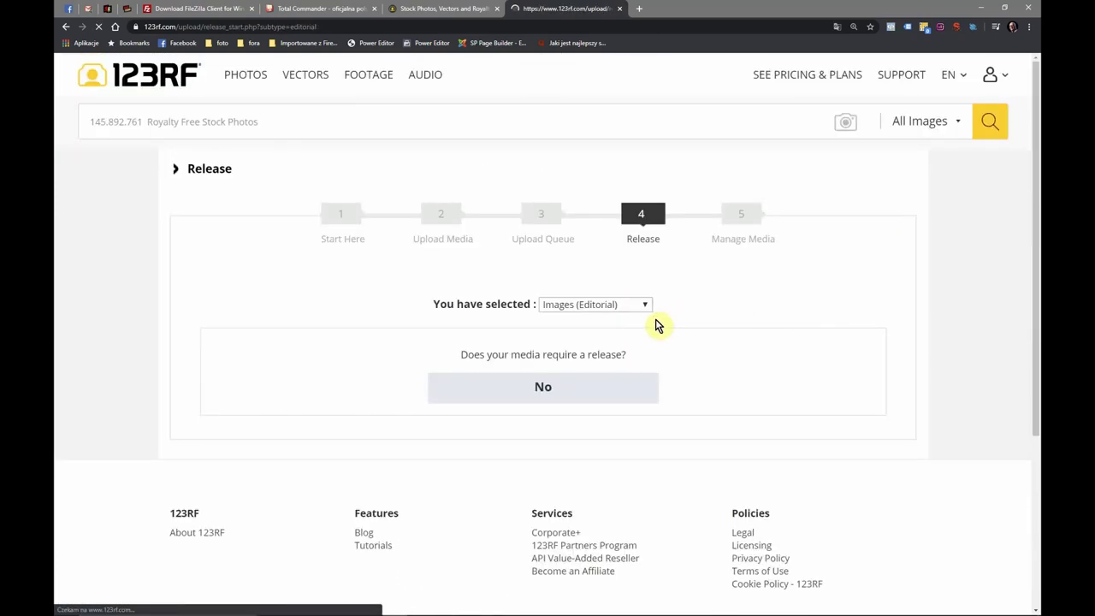
pyautogui.click(556, 387)
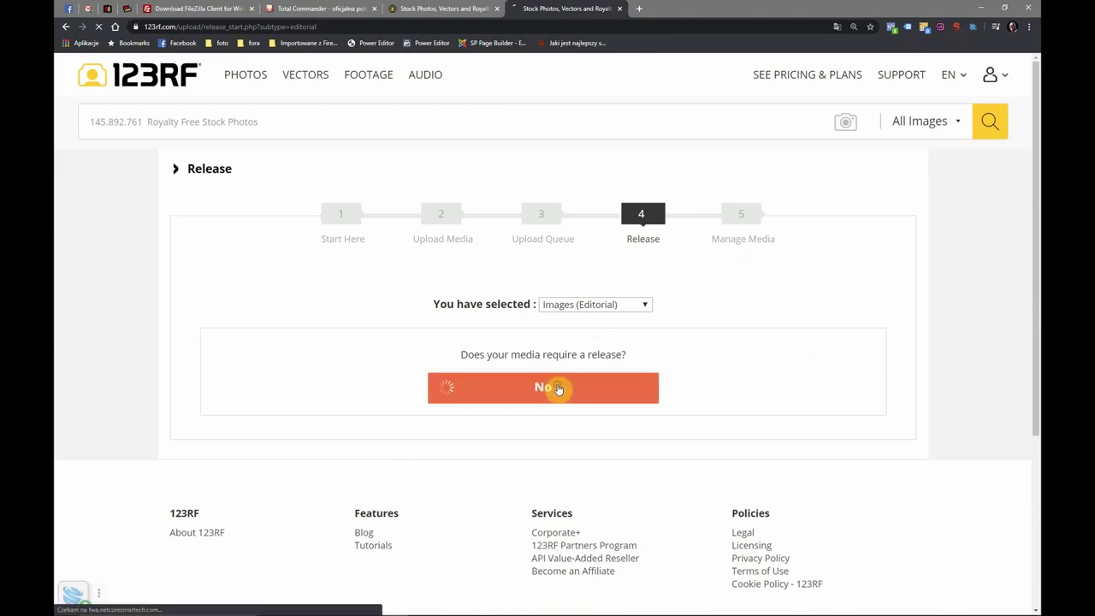
# - Examine the descriptions, keywords and acceptance status of the editorial images in the media management list
pyautogui.scroll(-3, 558, 389)
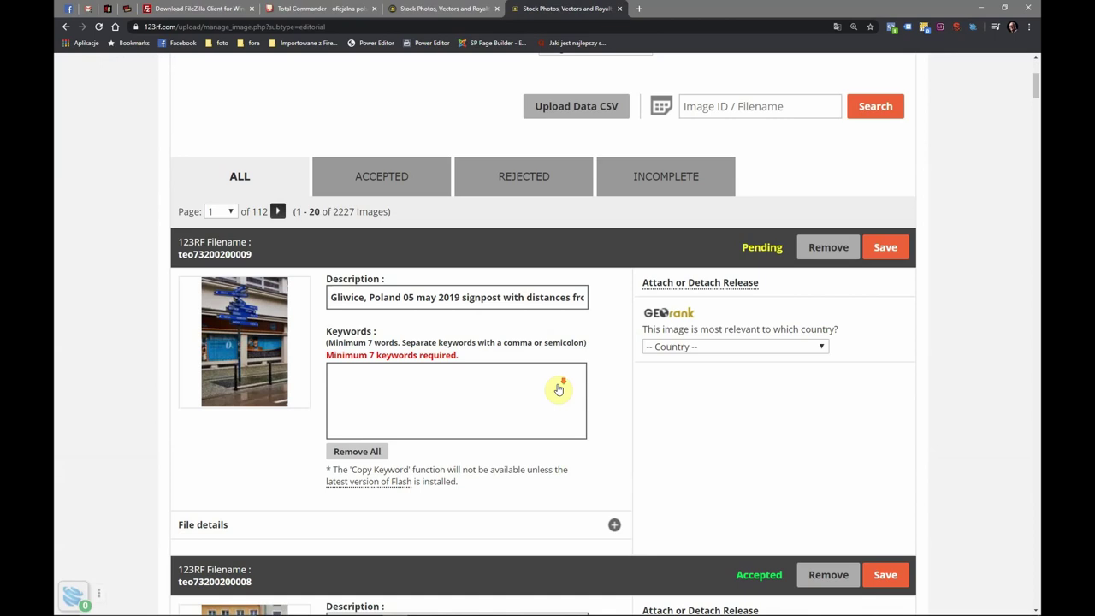
pyautogui.scroll(-5, 558, 390)
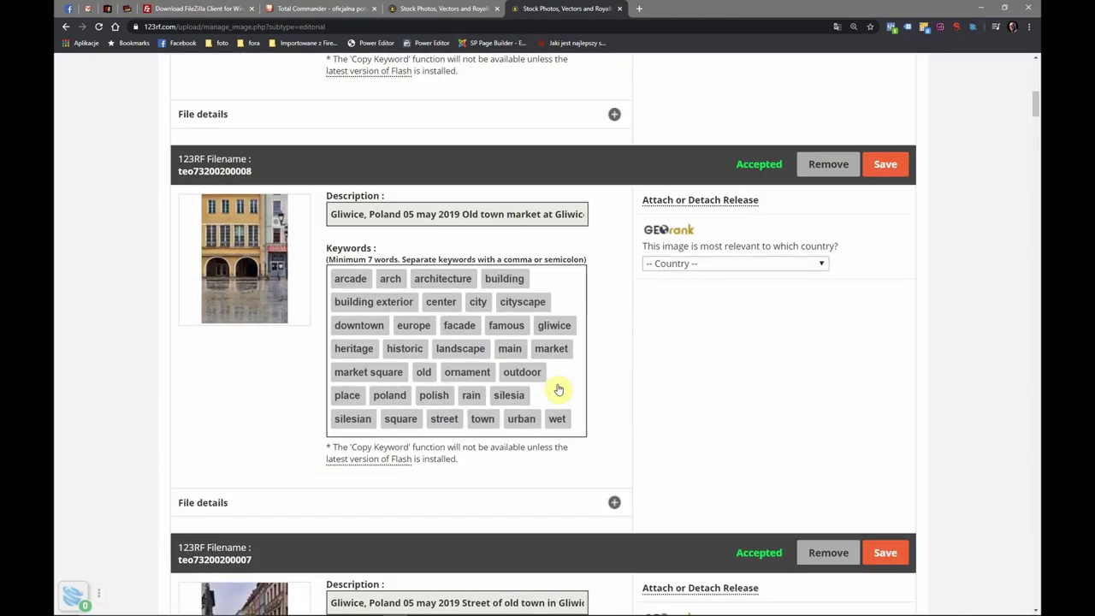
pyautogui.scroll(-3, 558, 389)
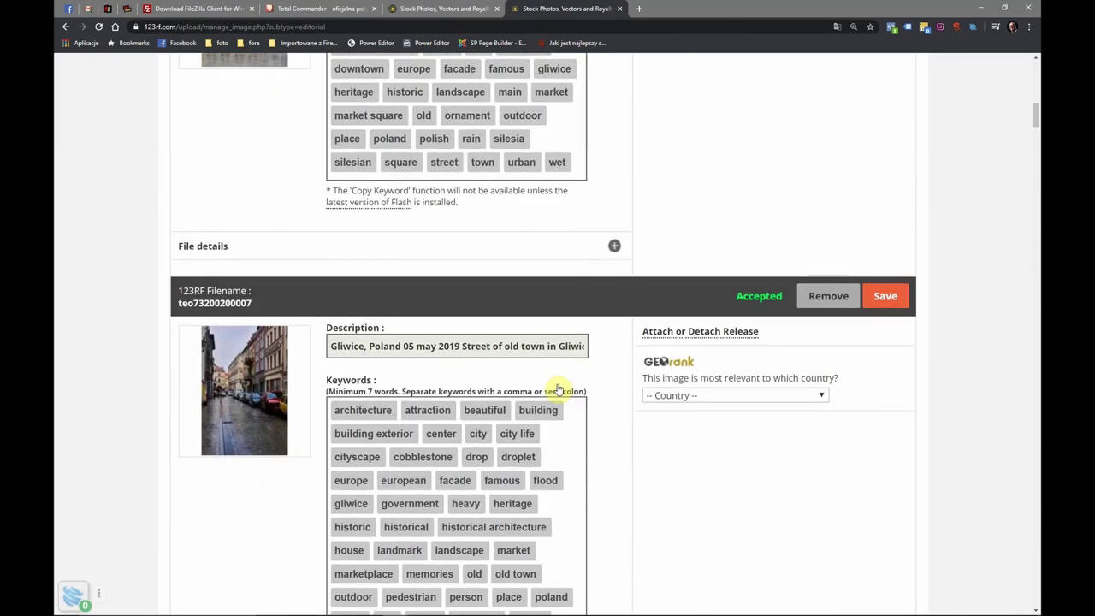
pyautogui.scroll(-2, 558, 389)
pyautogui.scroll(-10, 558, 390)
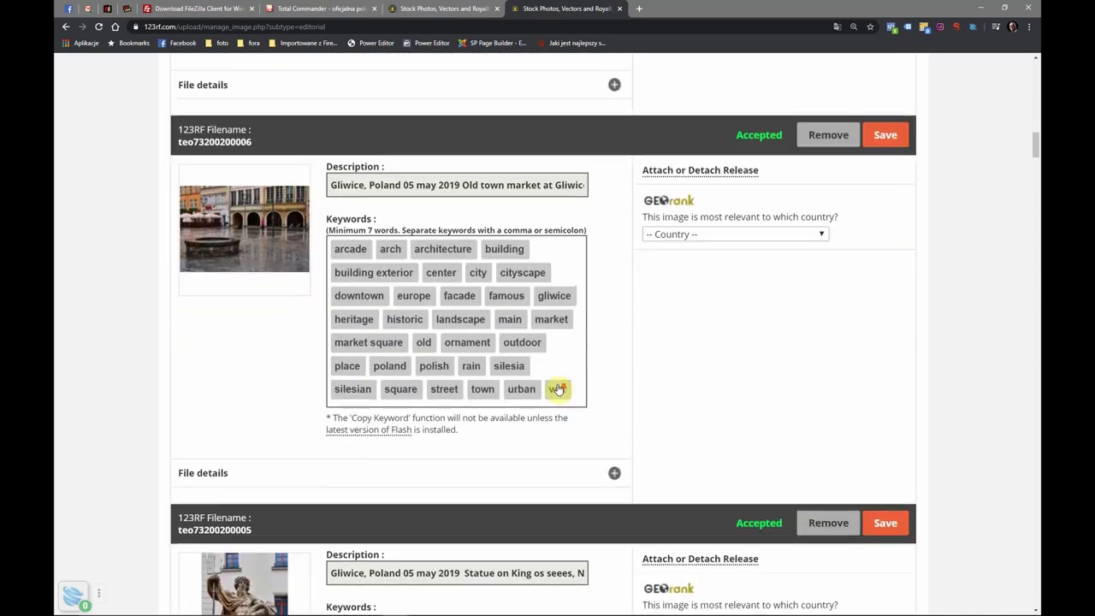
pyautogui.scroll(-8, 557, 389)
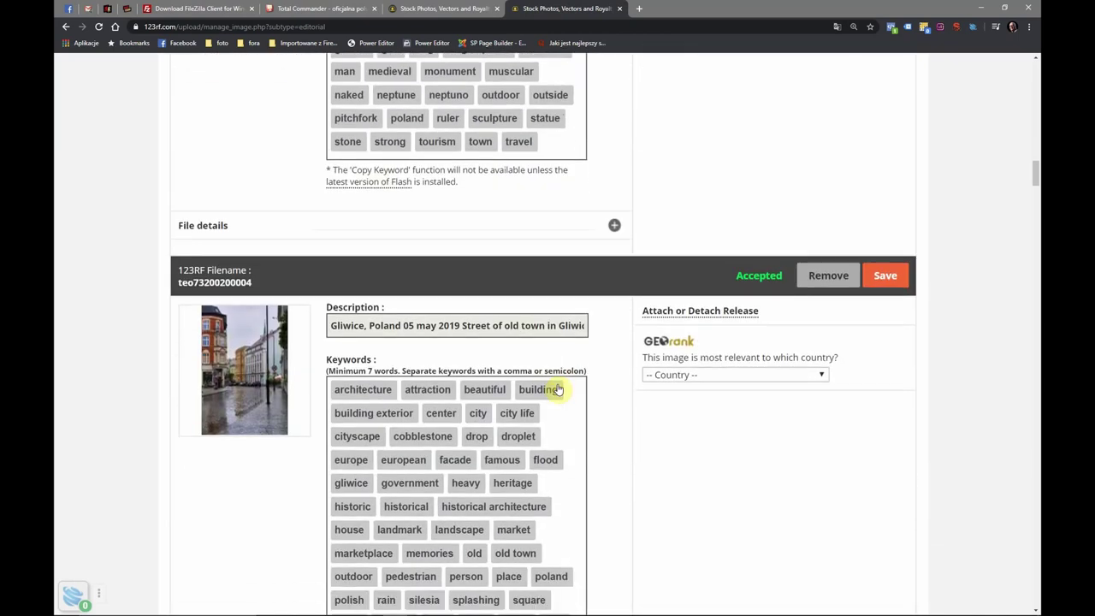
pyautogui.scroll(-9, 558, 389)
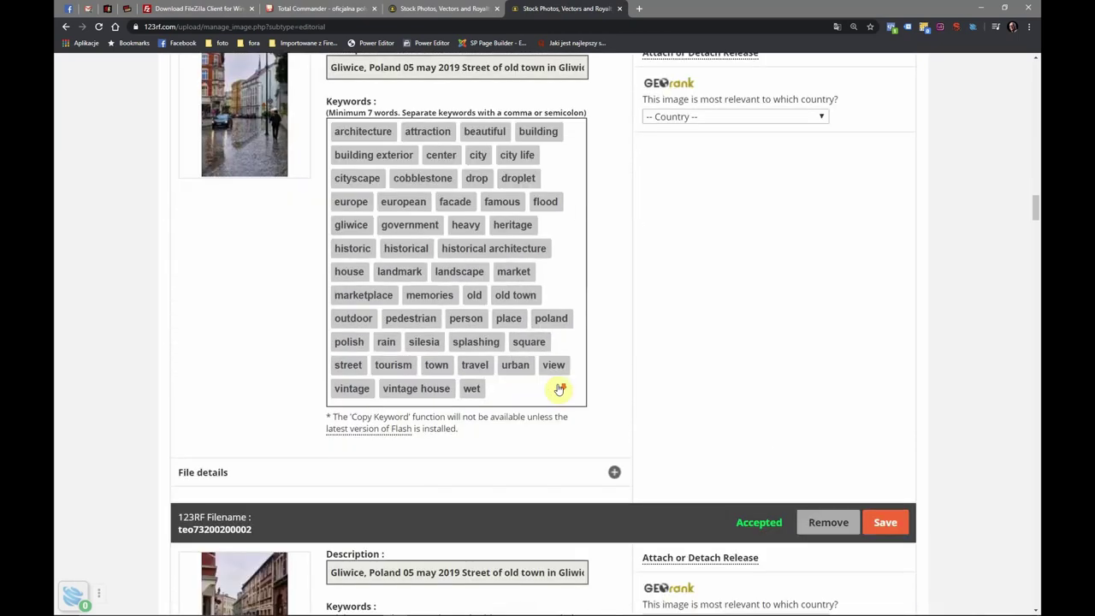
pyautogui.scroll(-3, 558, 389)
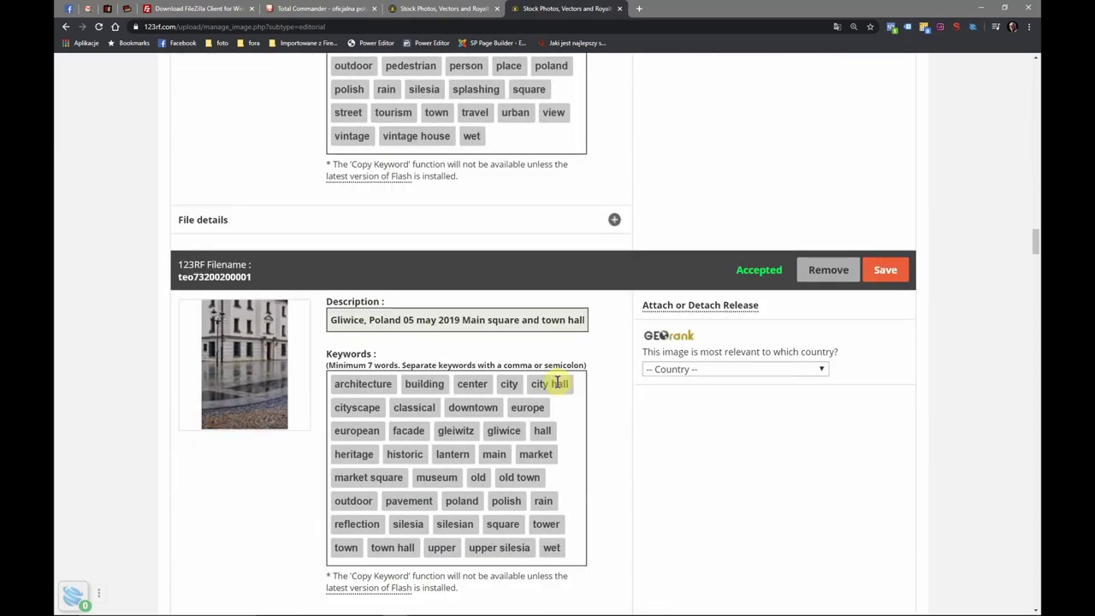
pyautogui.scroll(-3, 557, 382)
pyautogui.scroll(8, 442, 261)
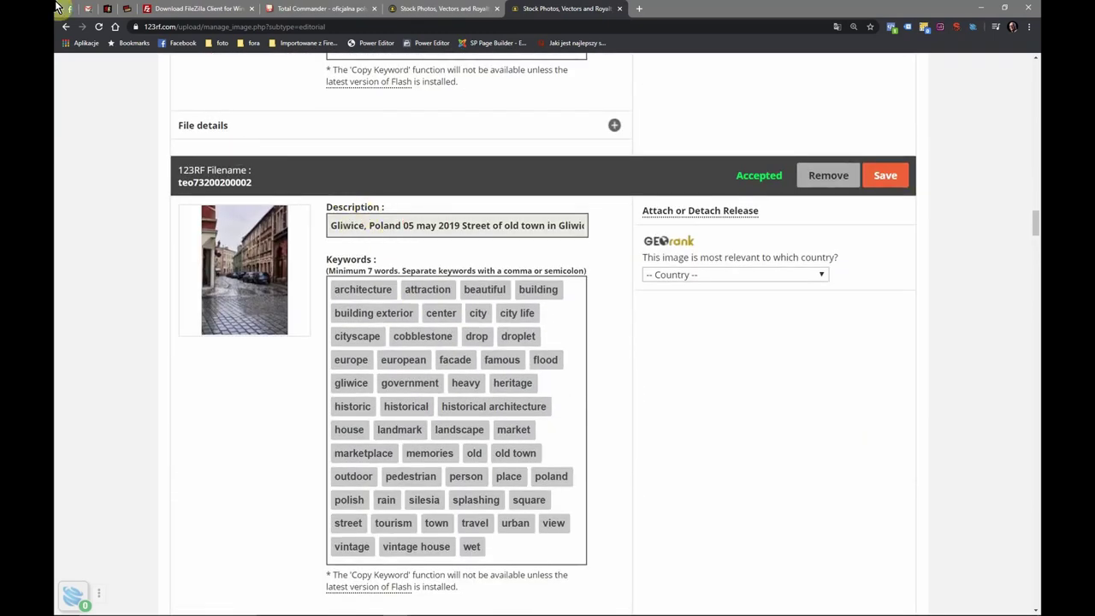
pyautogui.scroll(12, 262, 79)
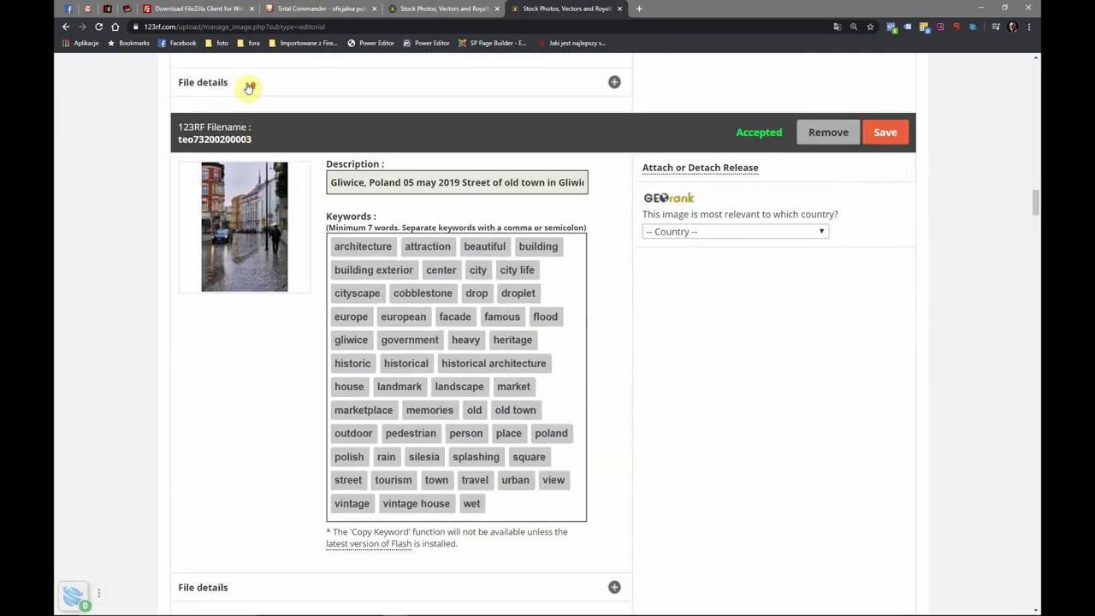
# - Switch to the bookmarked Bigstock site and open the account's newly uploaded images for editing and submission
pyautogui.click(222, 44)
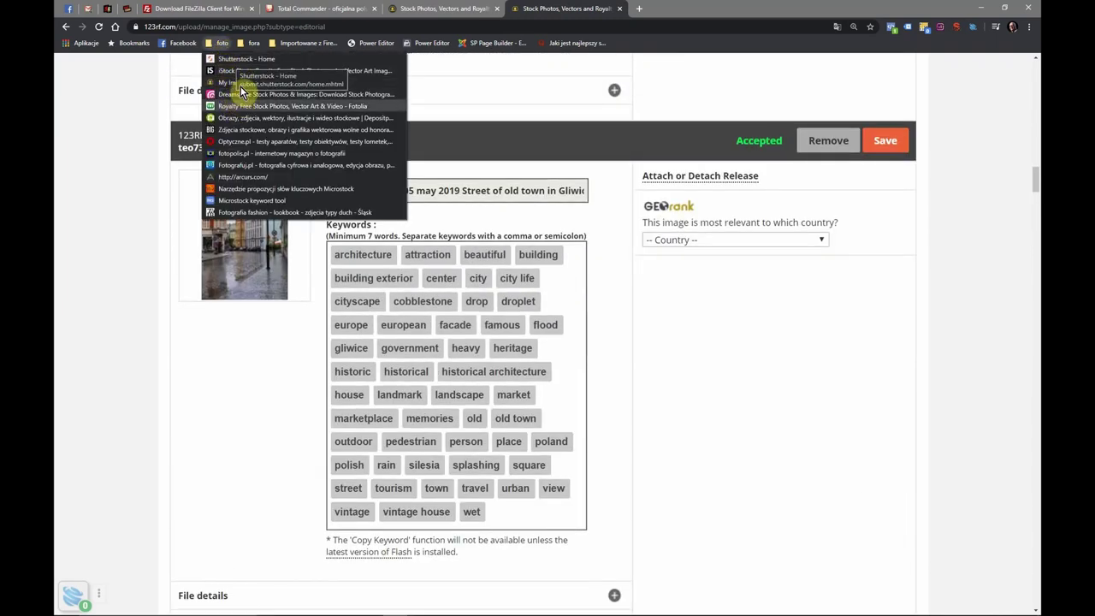
pyautogui.click(239, 130)
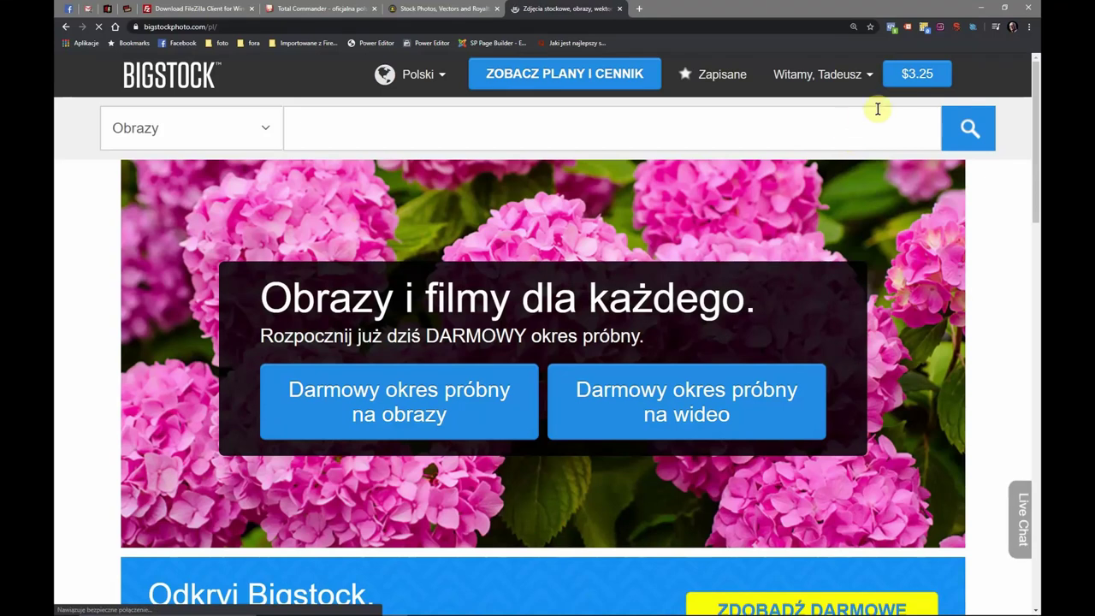
pyautogui.moveTo(898, 86)
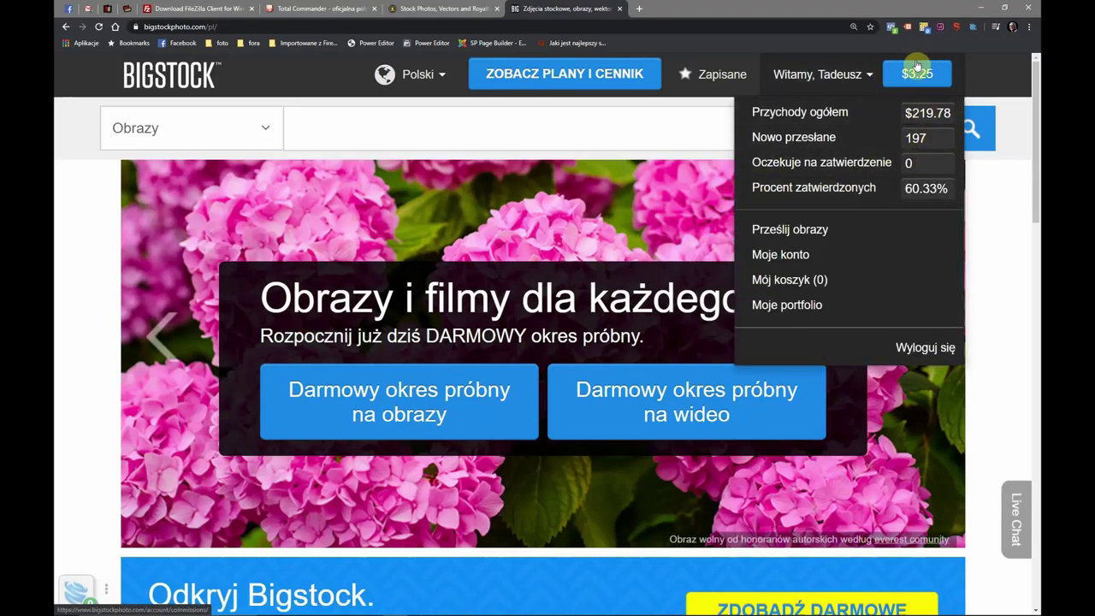
pyautogui.click(922, 139)
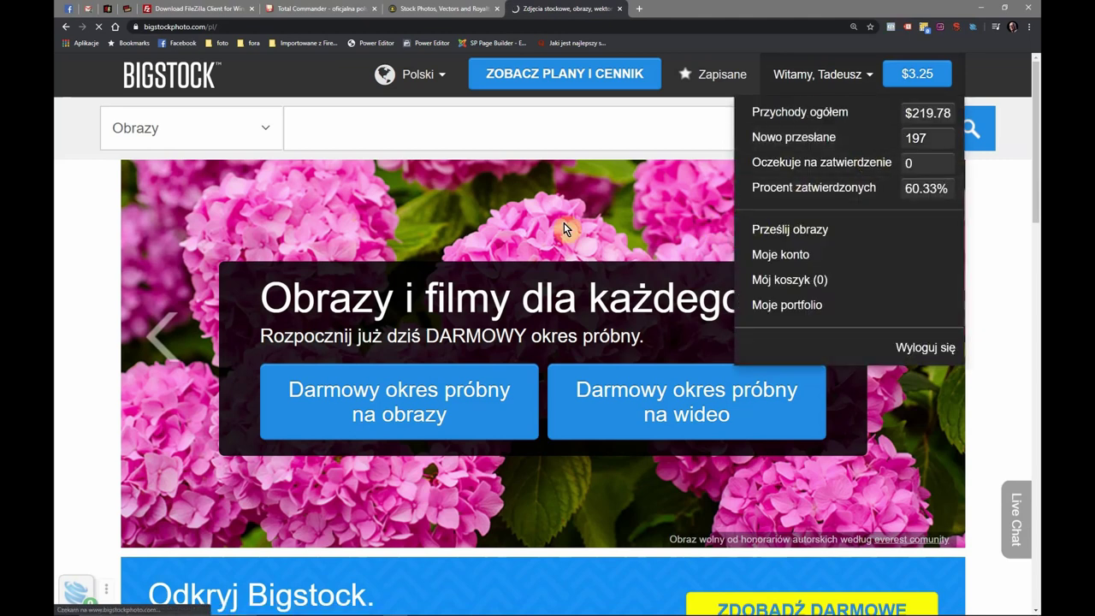
# - Look through the first page of uploaded images awaiting submission and go to page 5 of the list
pyautogui.scroll(-8, 432, 301)
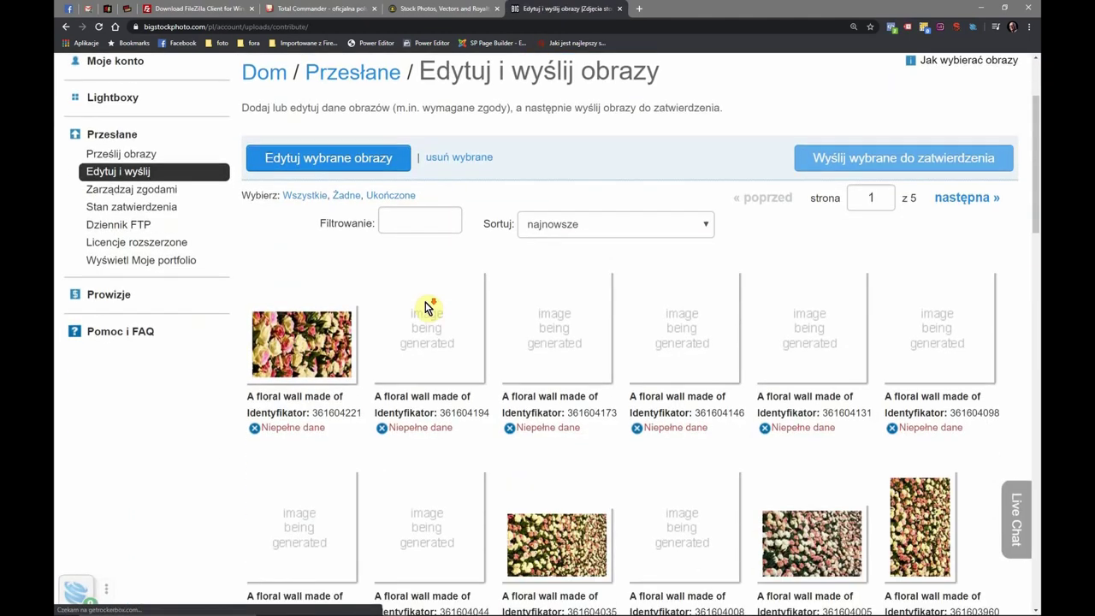
pyautogui.scroll(-10, 432, 306)
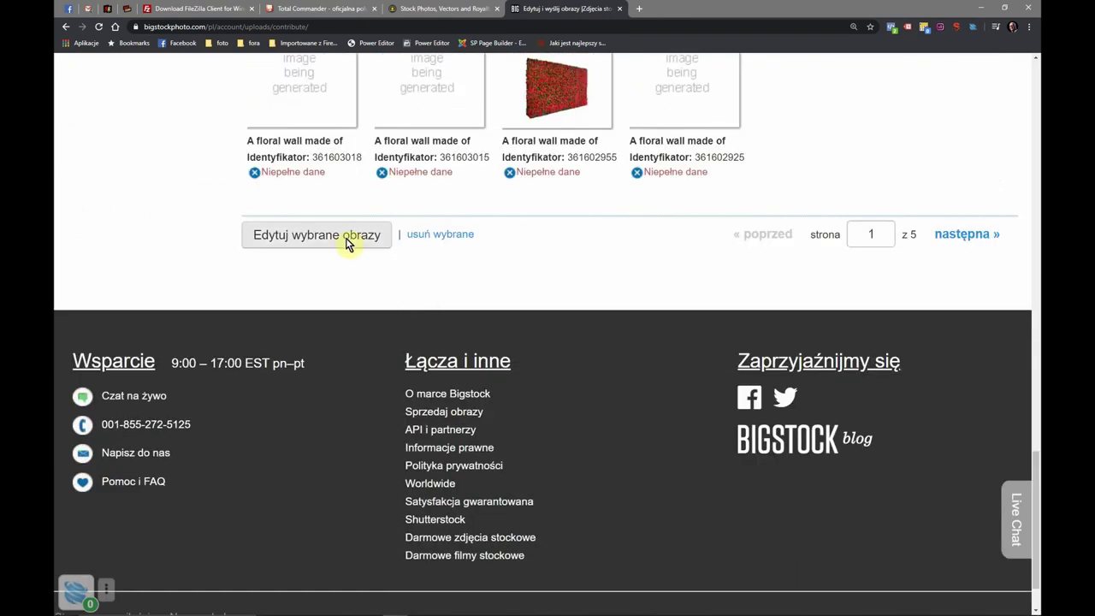
pyautogui.click(340, 238)
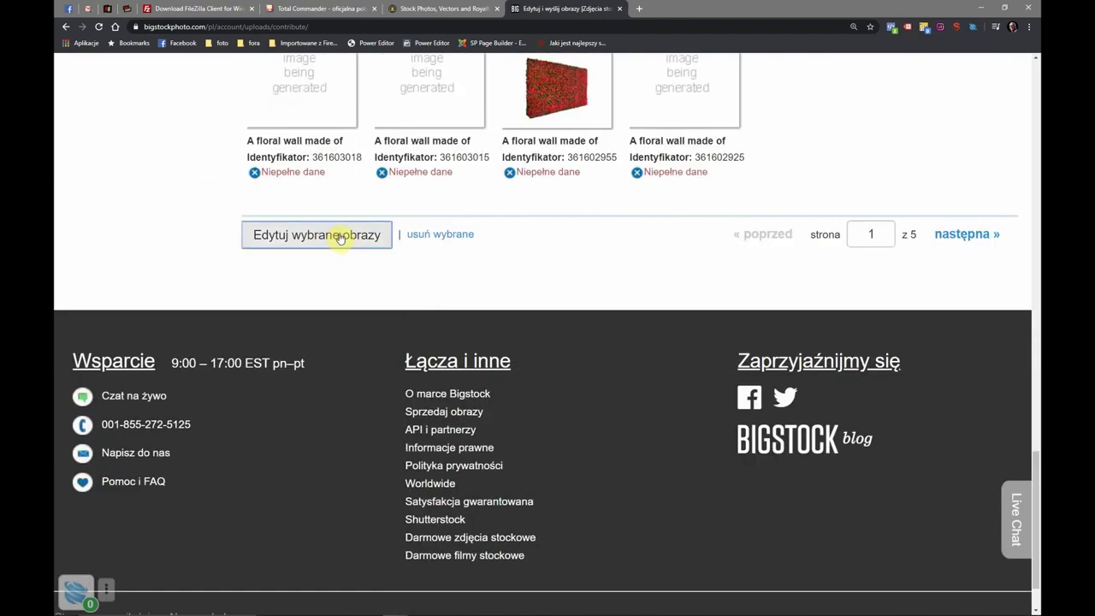
pyautogui.scroll(1, 467, 271)
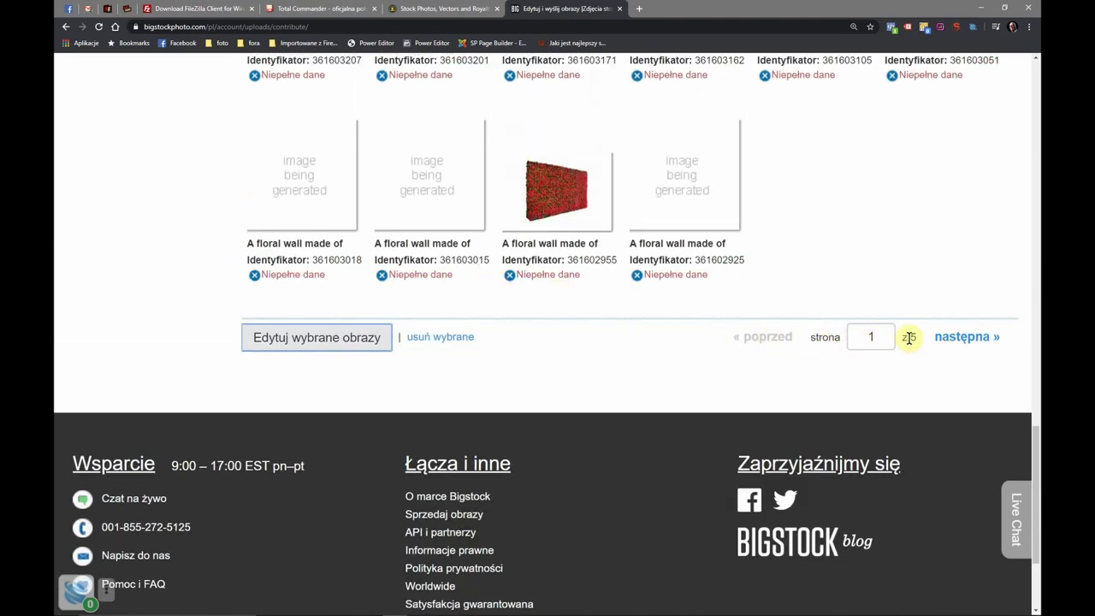
pyautogui.click(909, 338)
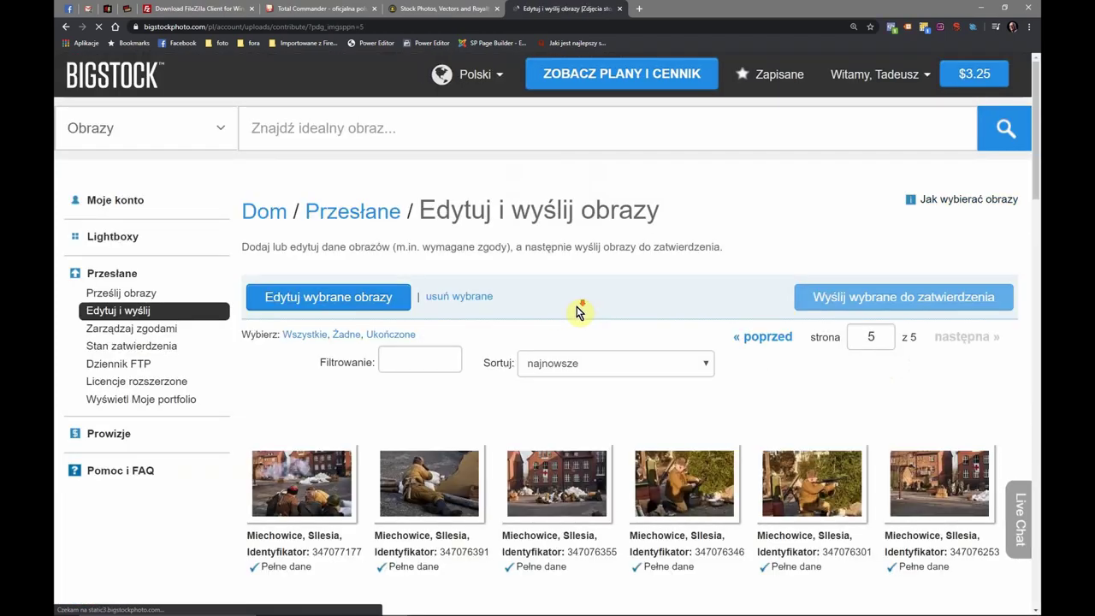
# - Review the data status of the images on page 5 and select all the Miechowice images as one range
pyautogui.scroll(-2, 577, 309)
pyautogui.scroll(-8, 575, 314)
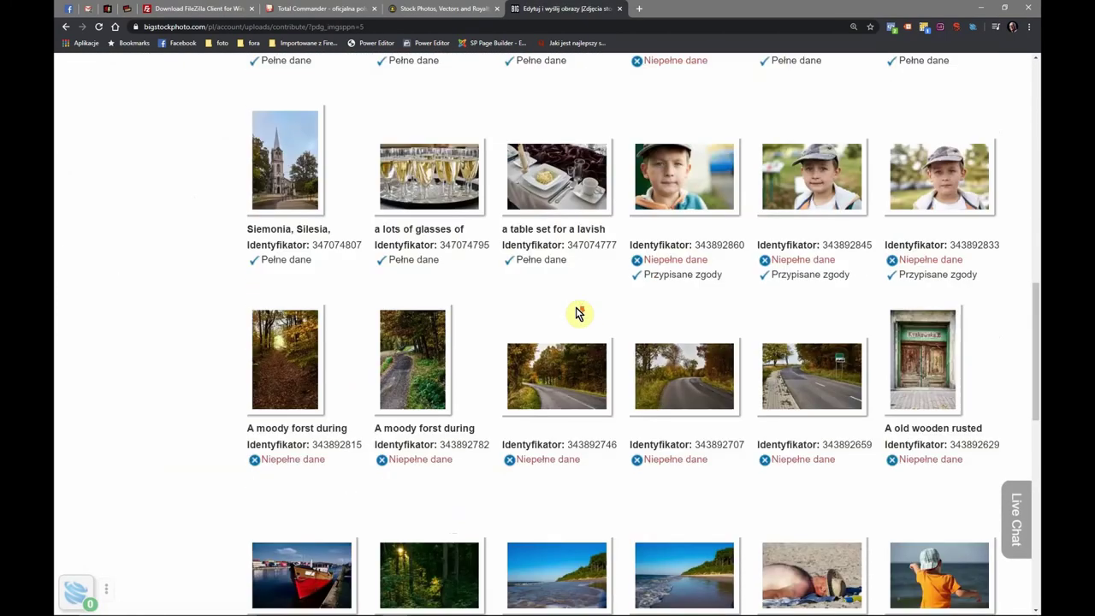
pyautogui.scroll(-1, 552, 316)
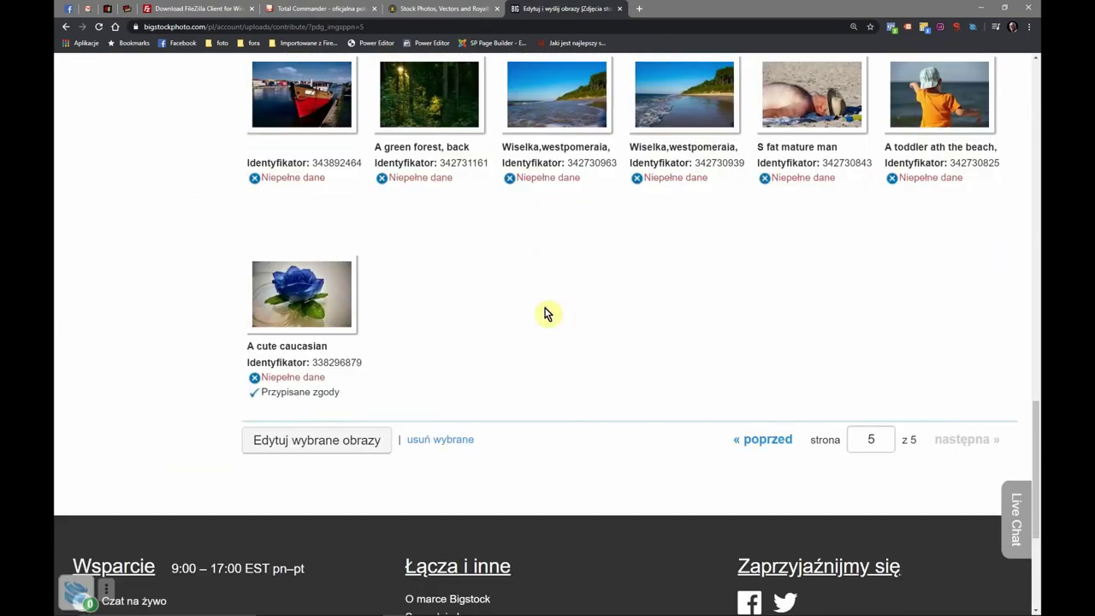
pyautogui.scroll(3, 391, 324)
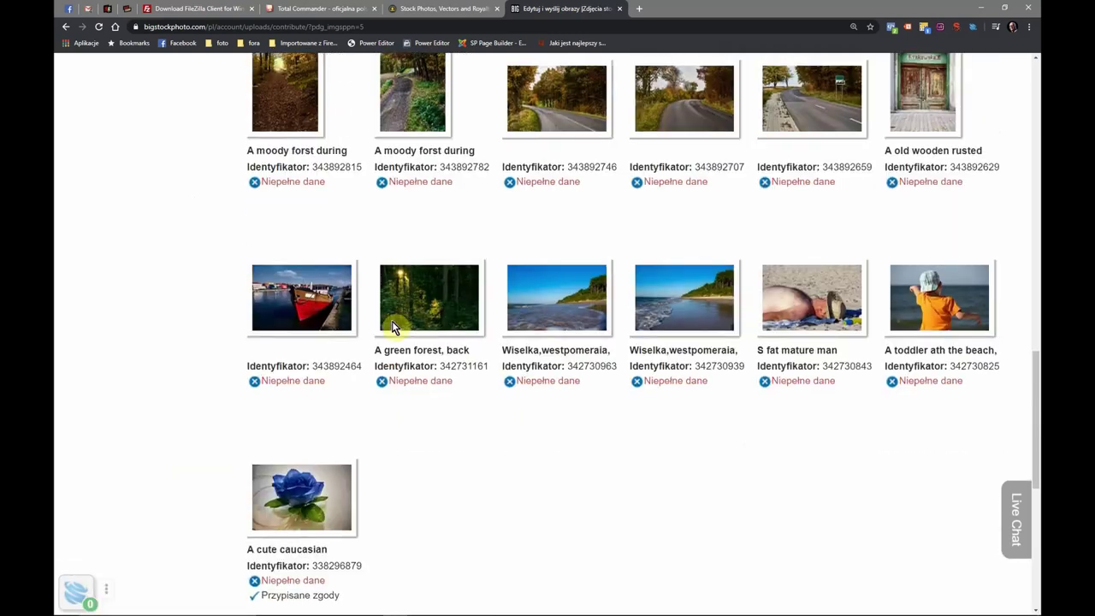
pyautogui.scroll(4, 403, 314)
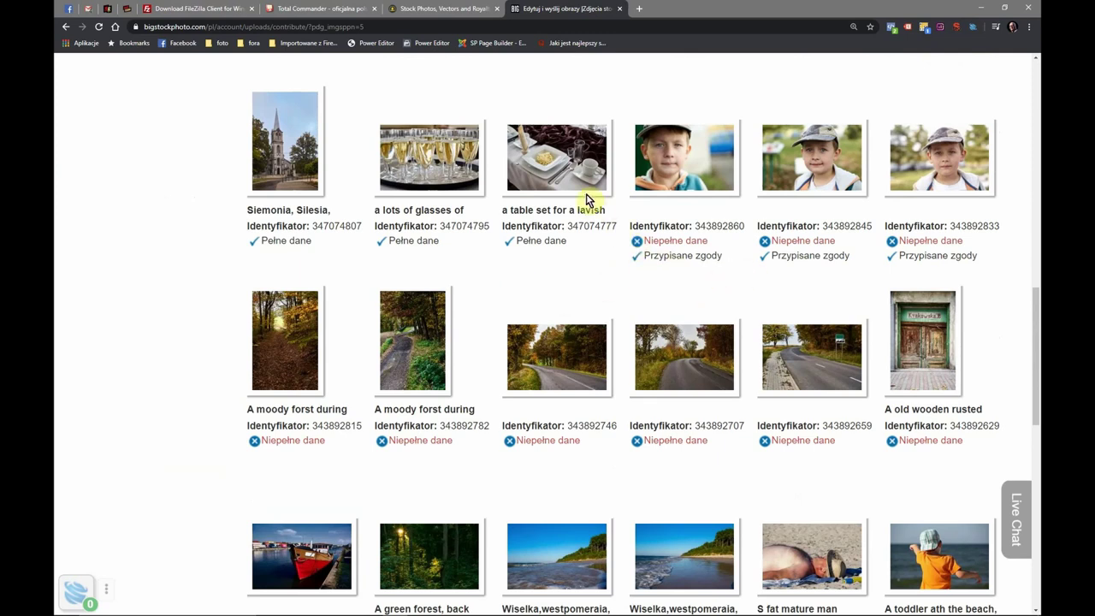
pyautogui.scroll(10, 864, 291)
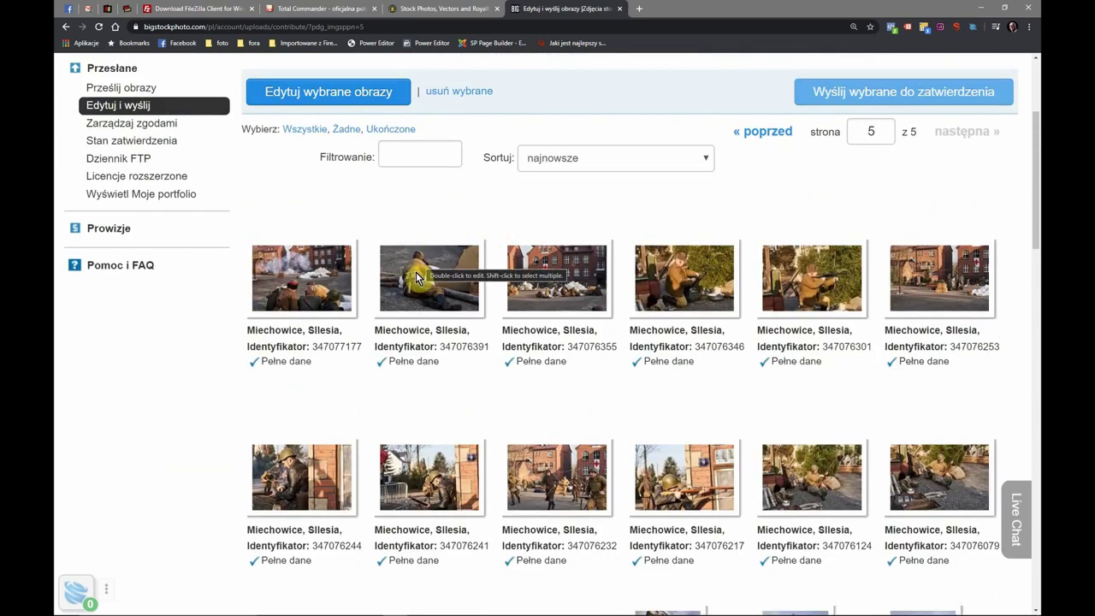
pyautogui.click(315, 249)
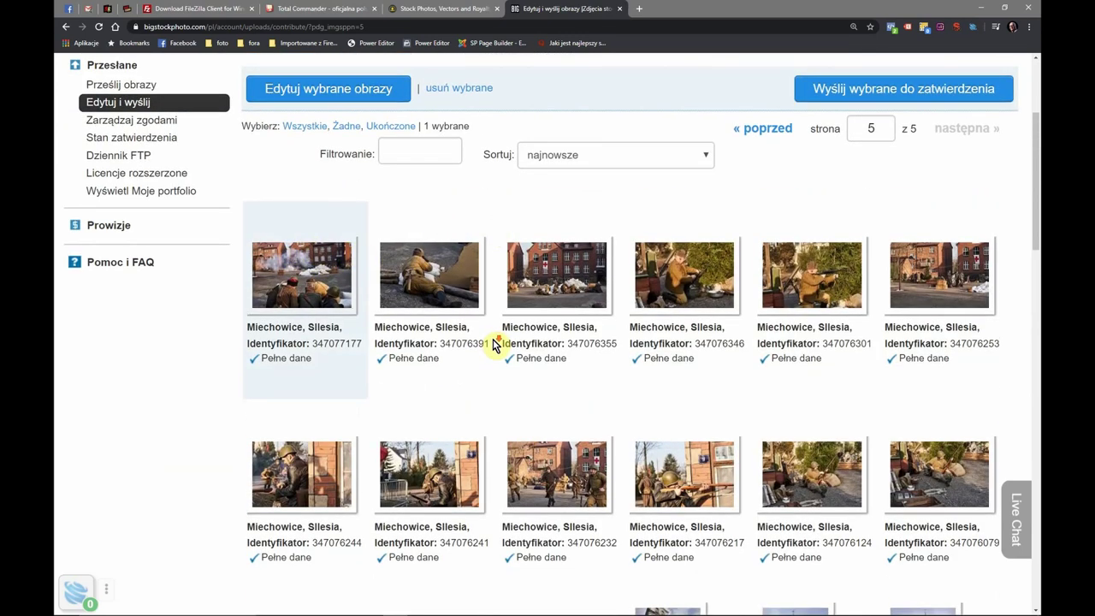
pyautogui.scroll(-3, 493, 338)
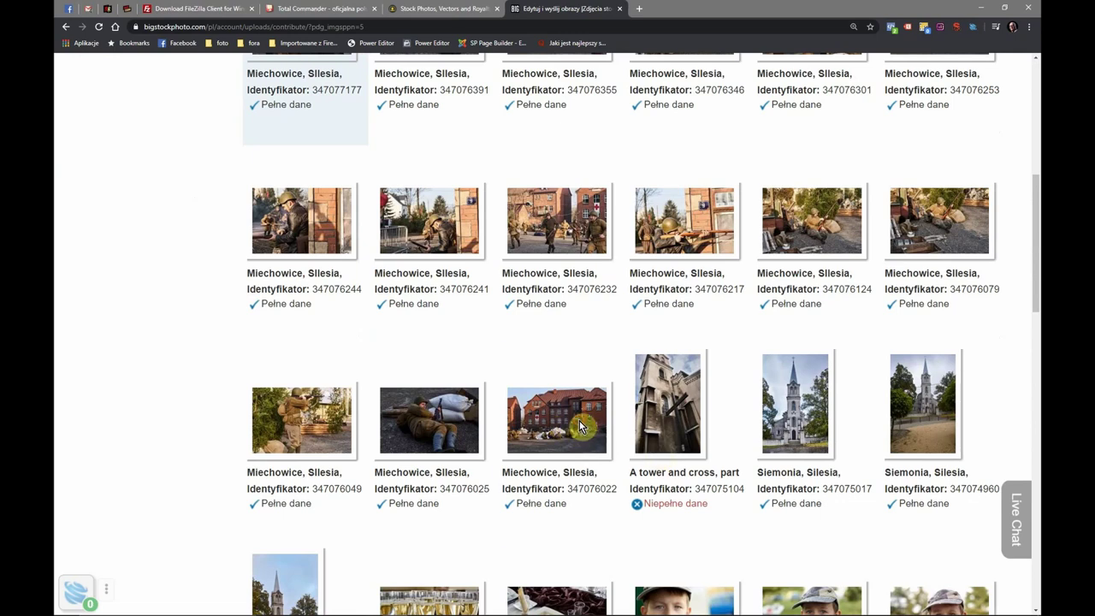
pyautogui.click(525, 427)
pyautogui.keyDown('shift'); pyautogui.click(451, 420); pyautogui.keyUp('shift')
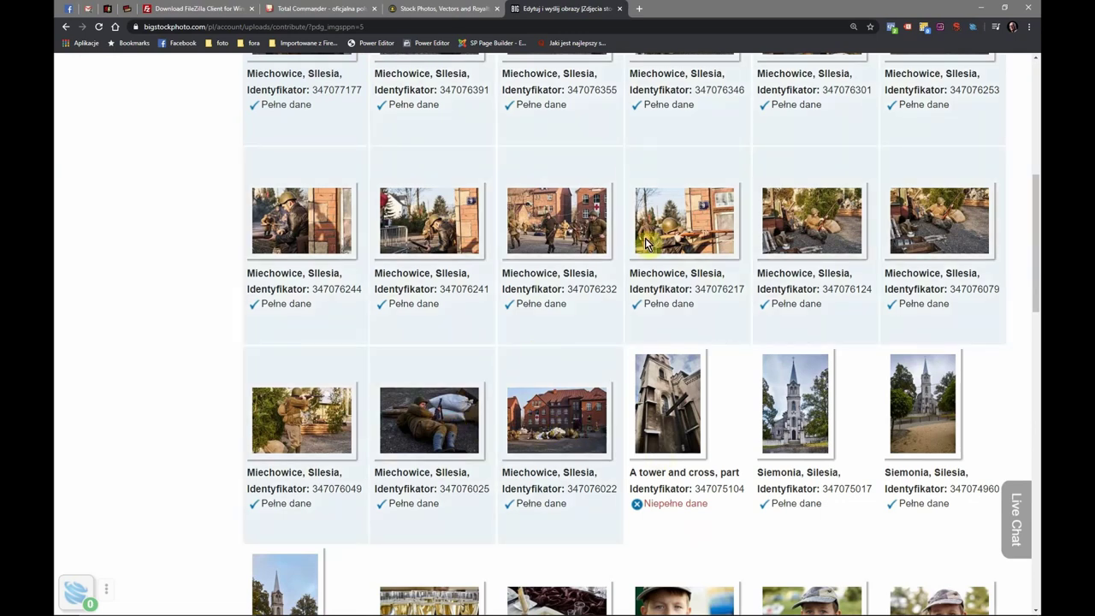
# - Submit the selected Miechowice images on page 5 for approval
pyautogui.scroll(4, 791, 191)
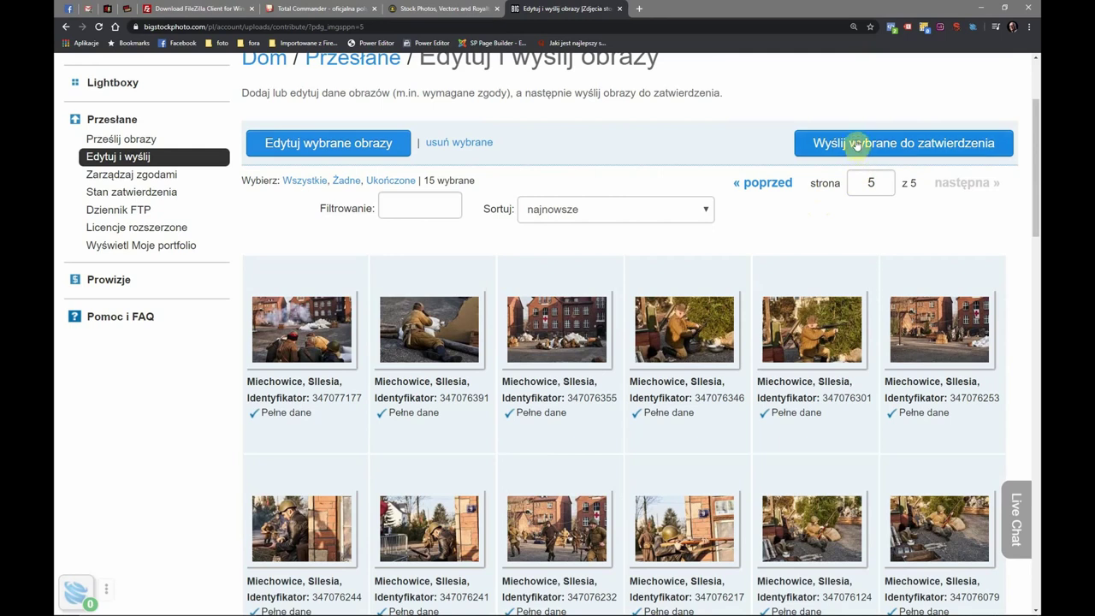
pyautogui.click(856, 143)
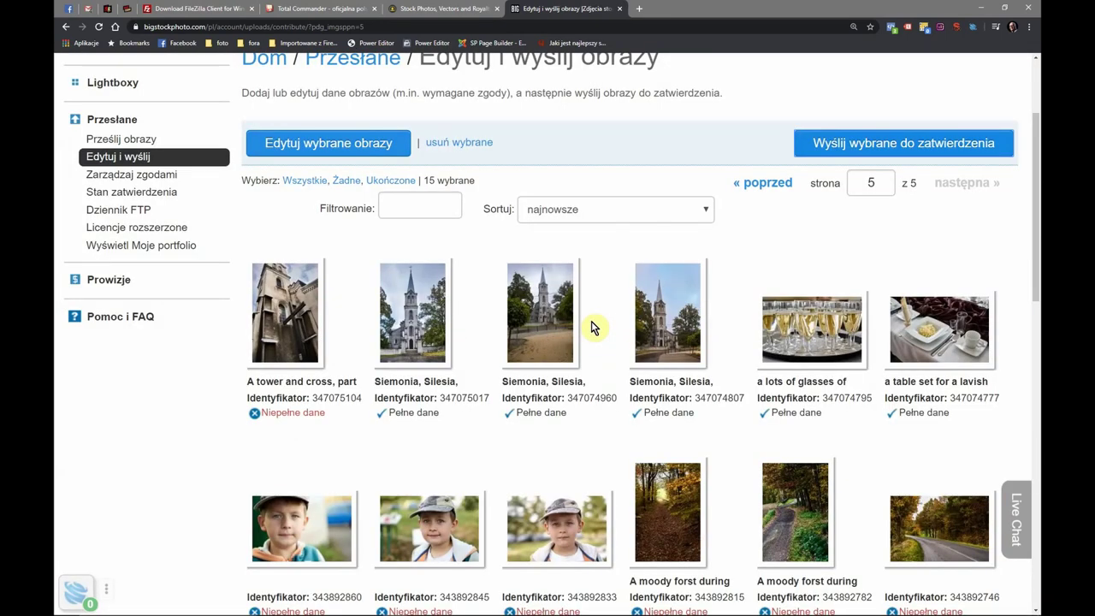
# - Select the three Siemonia church images, the glasses and the table setting, all with complete data, and submit them for approval
pyautogui.scroll(-2, 586, 313)
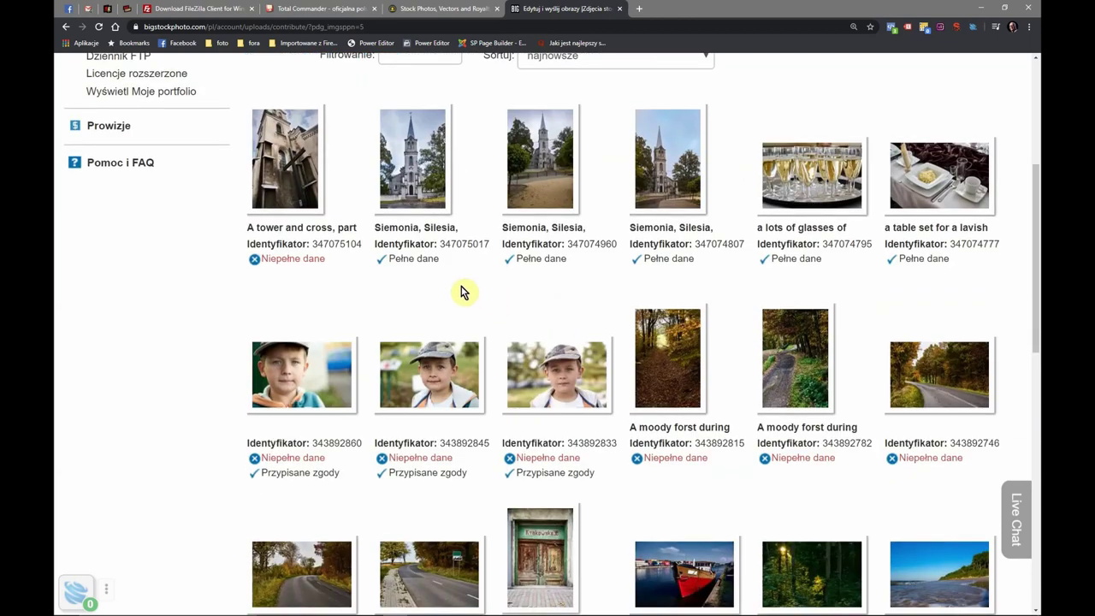
pyautogui.click(394, 193)
pyautogui.click(527, 184)
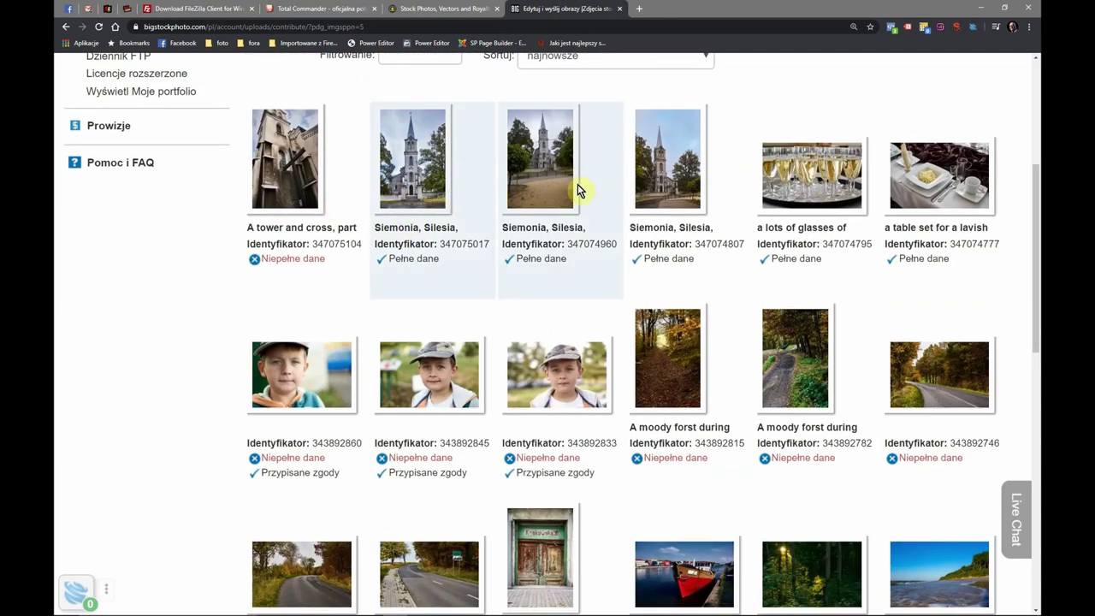
pyautogui.click(669, 195)
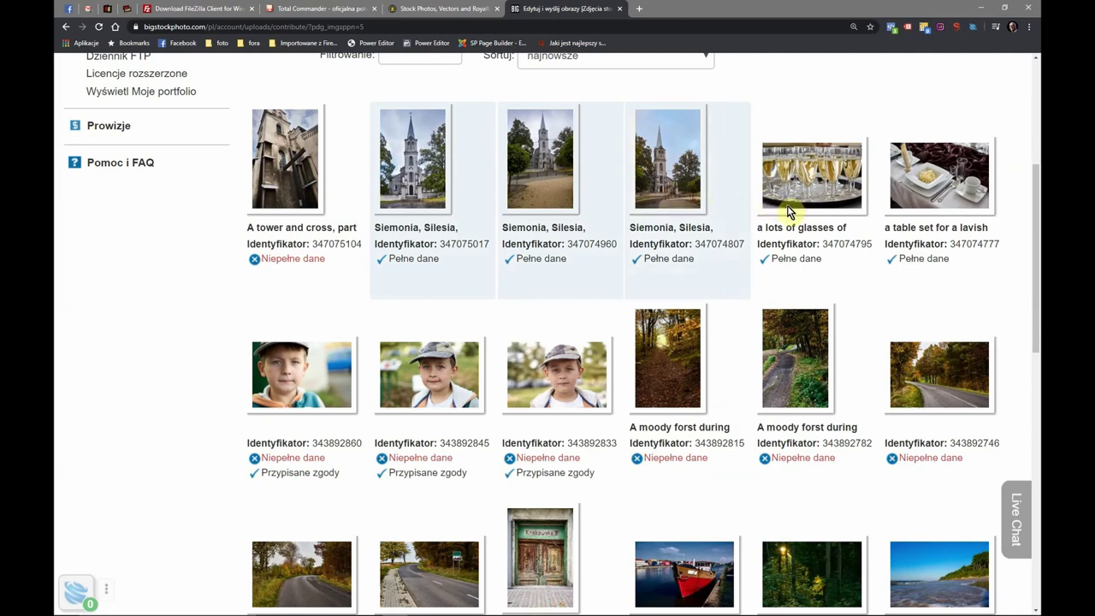
pyautogui.click(816, 208)
pyautogui.click(920, 199)
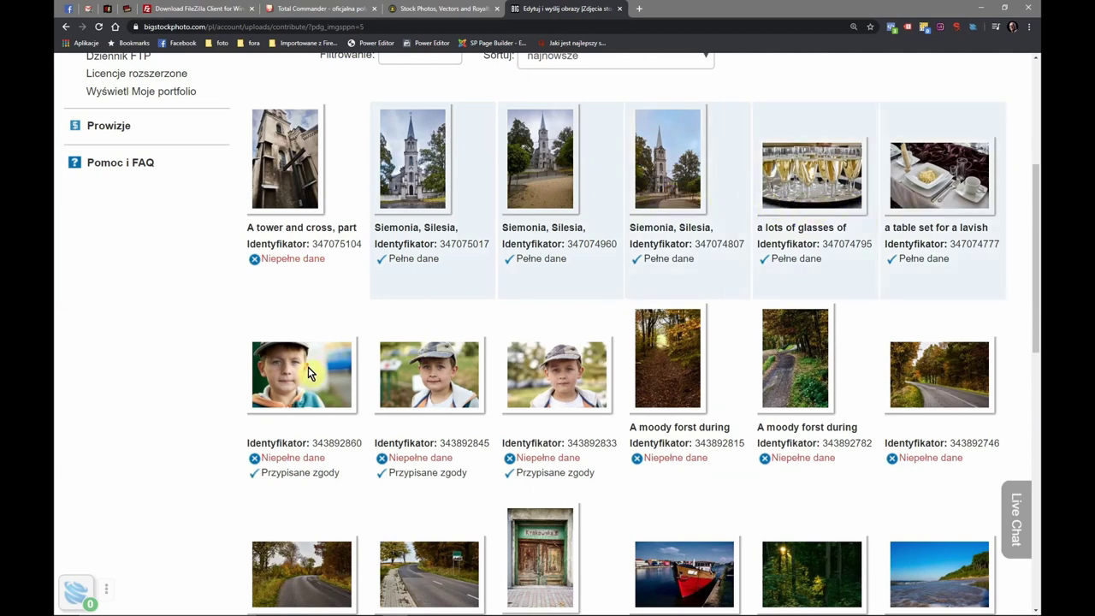
pyautogui.scroll(-2, 309, 373)
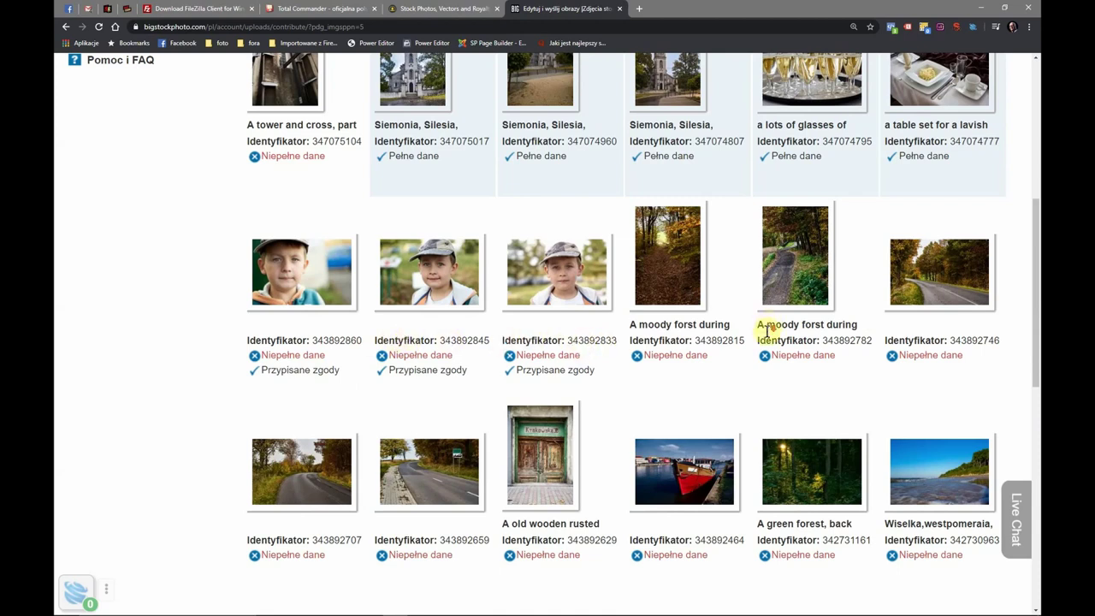
pyautogui.scroll(-2, 768, 332)
pyautogui.scroll(1, 767, 332)
pyautogui.scroll(7, 770, 334)
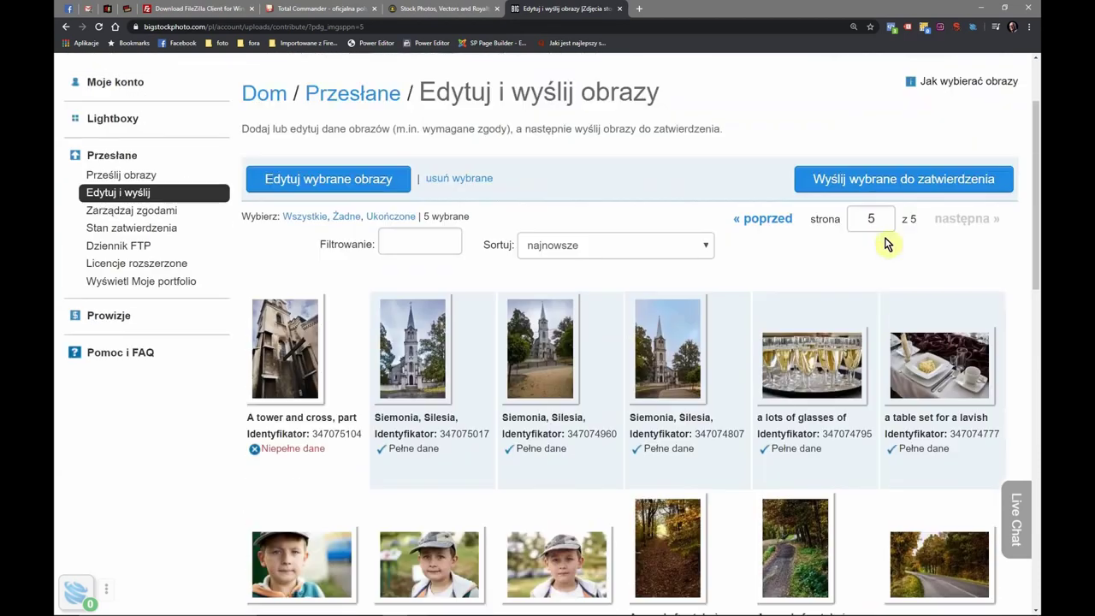
pyautogui.click(832, 196)
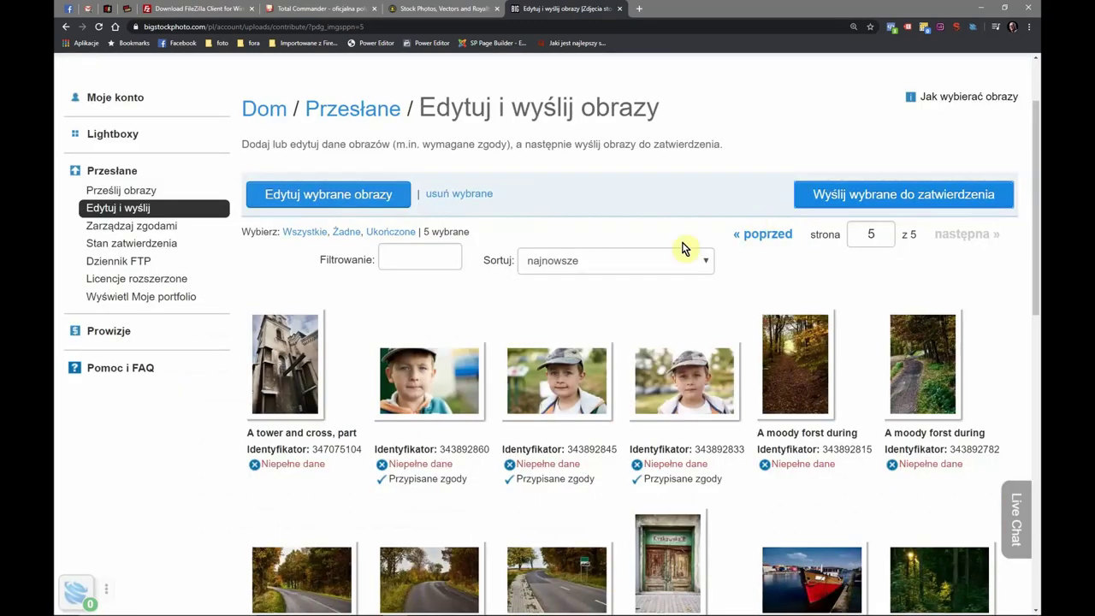
# - Check the remaining images on page 5, go back to page 4 and look over the data status of its images
pyautogui.scroll(-12, 685, 257)
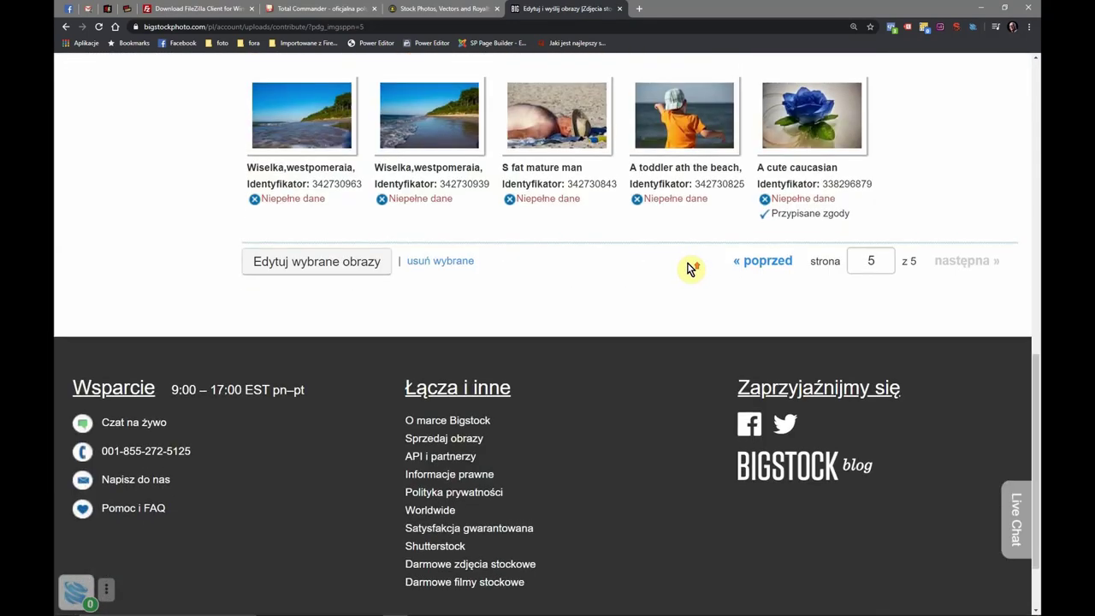
pyautogui.scroll(2, 817, 335)
pyautogui.click(865, 363)
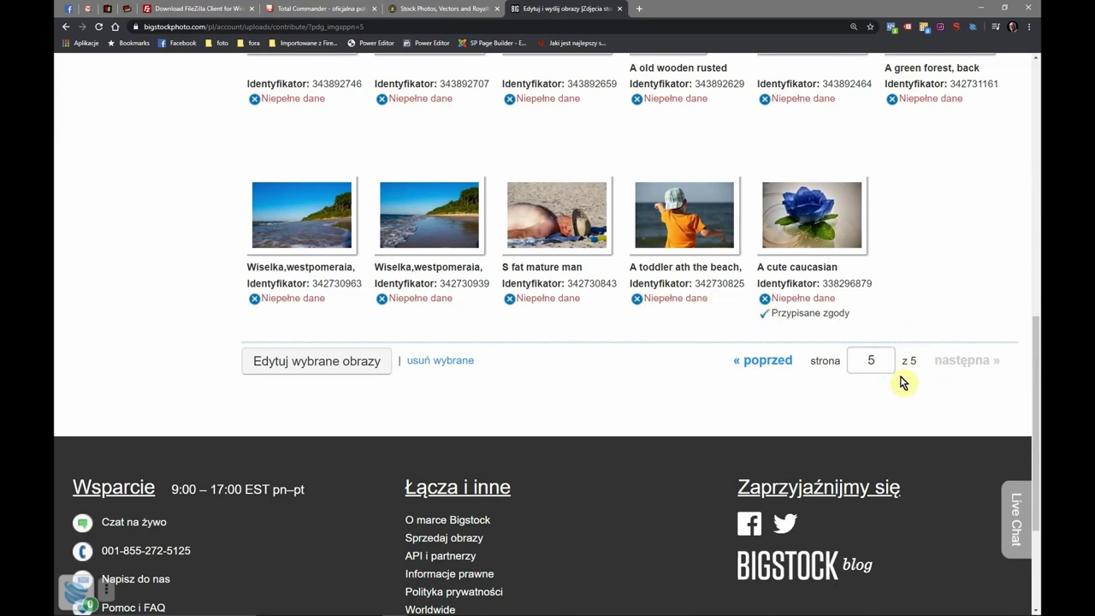
pyautogui.click(759, 361)
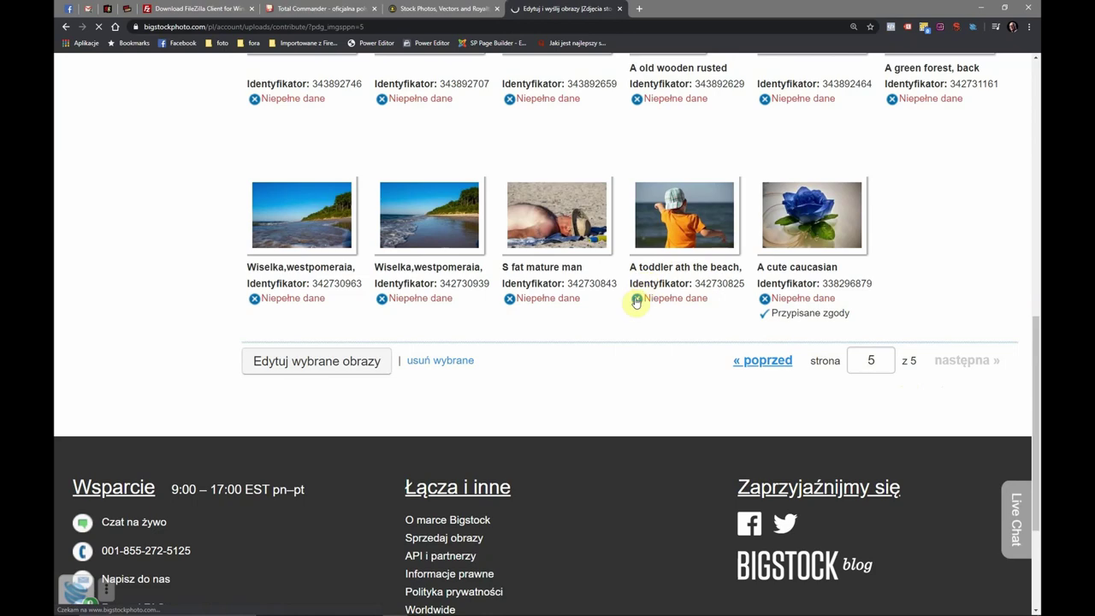
pyautogui.scroll(-3, 599, 308)
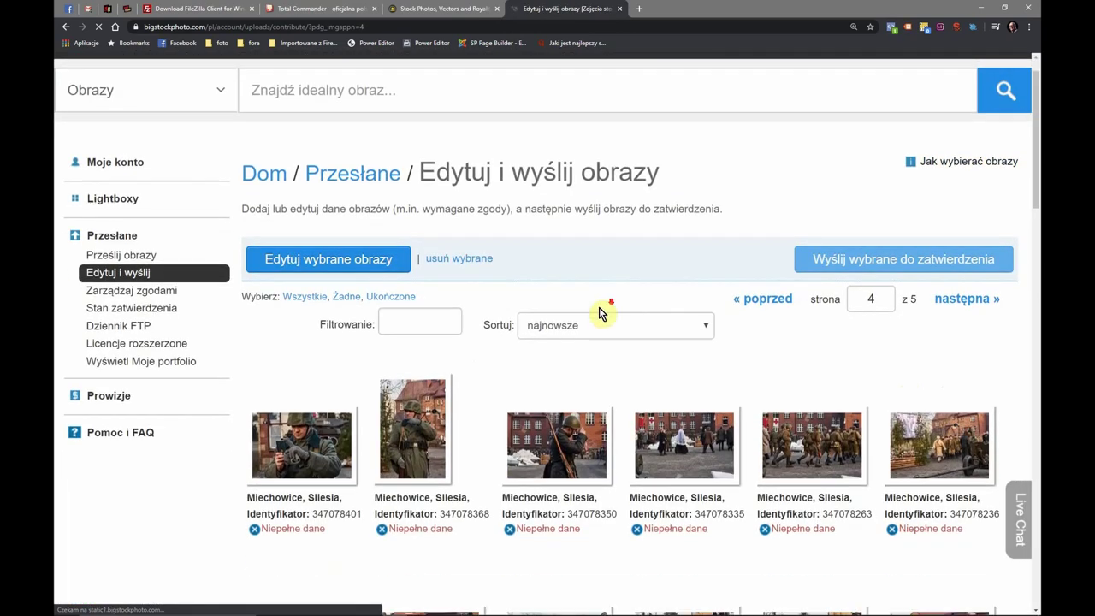
pyautogui.scroll(-15, 596, 310)
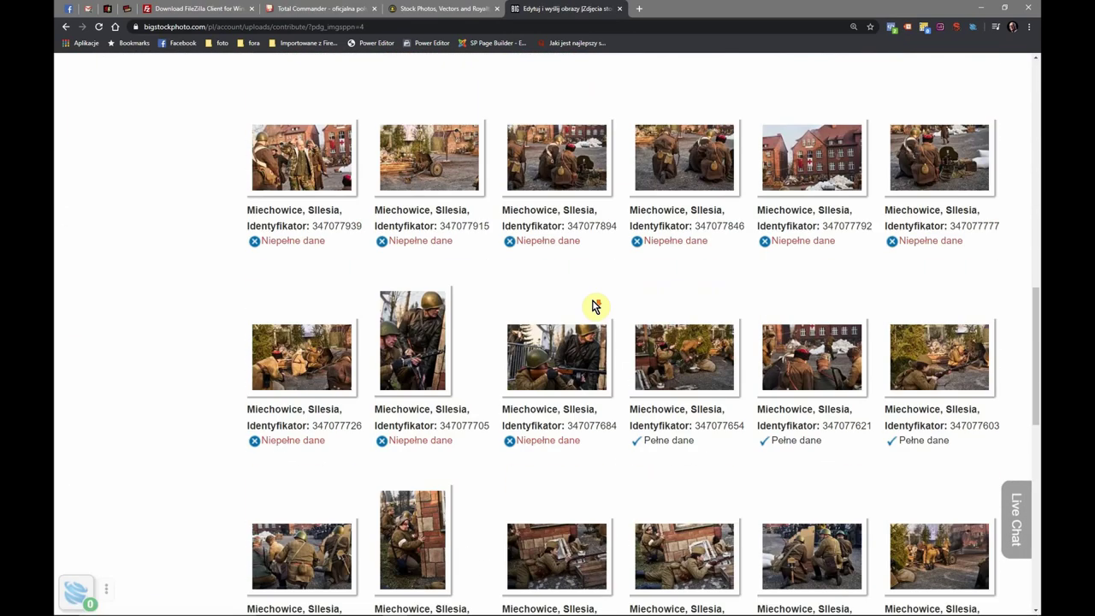
pyautogui.scroll(1, 590, 303)
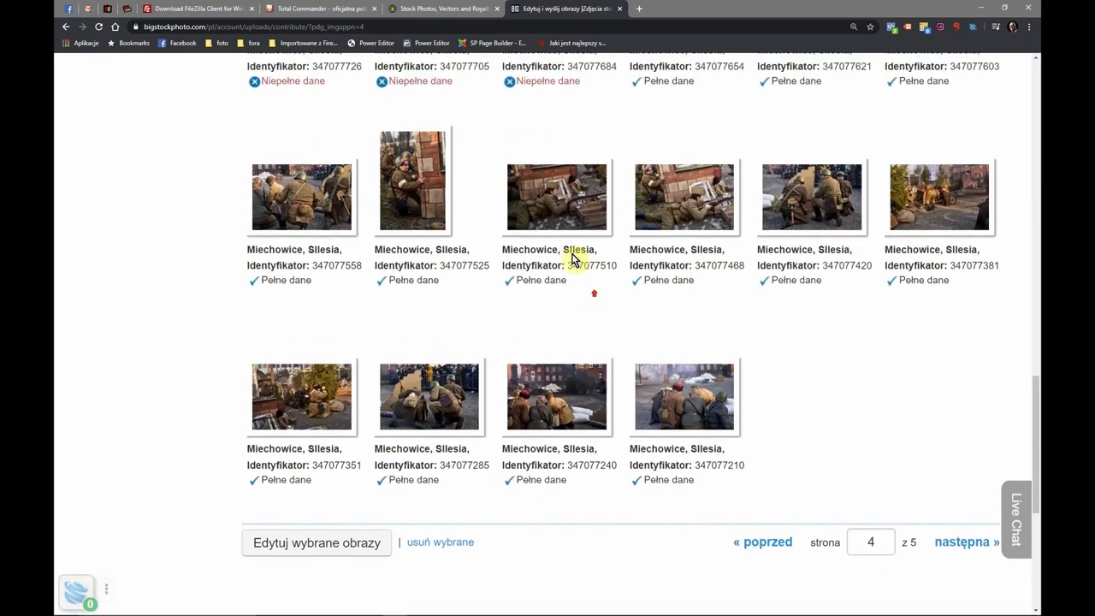
pyautogui.scroll(2, 411, 208)
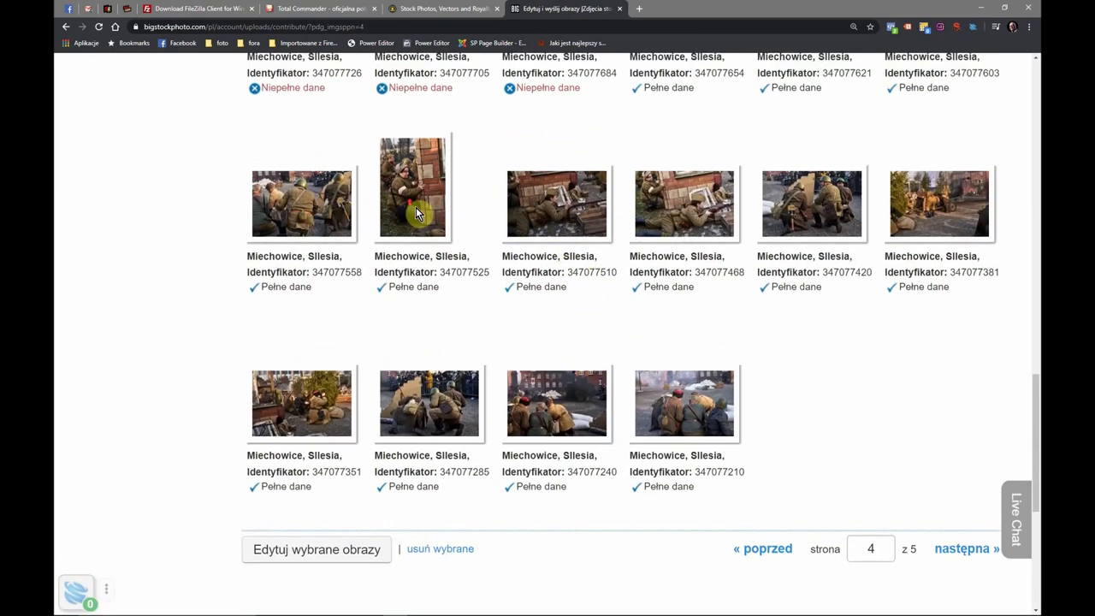
pyautogui.click(693, 106)
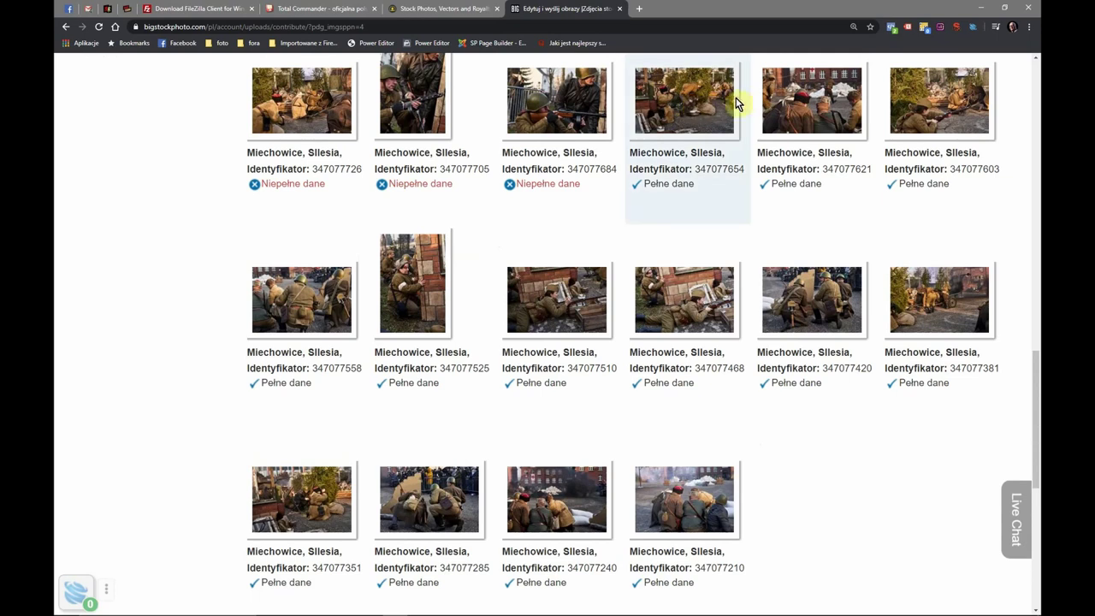
pyautogui.click(667, 476)
pyautogui.keyDown('shift'); pyautogui.click(563, 483); pyautogui.keyUp('shift')
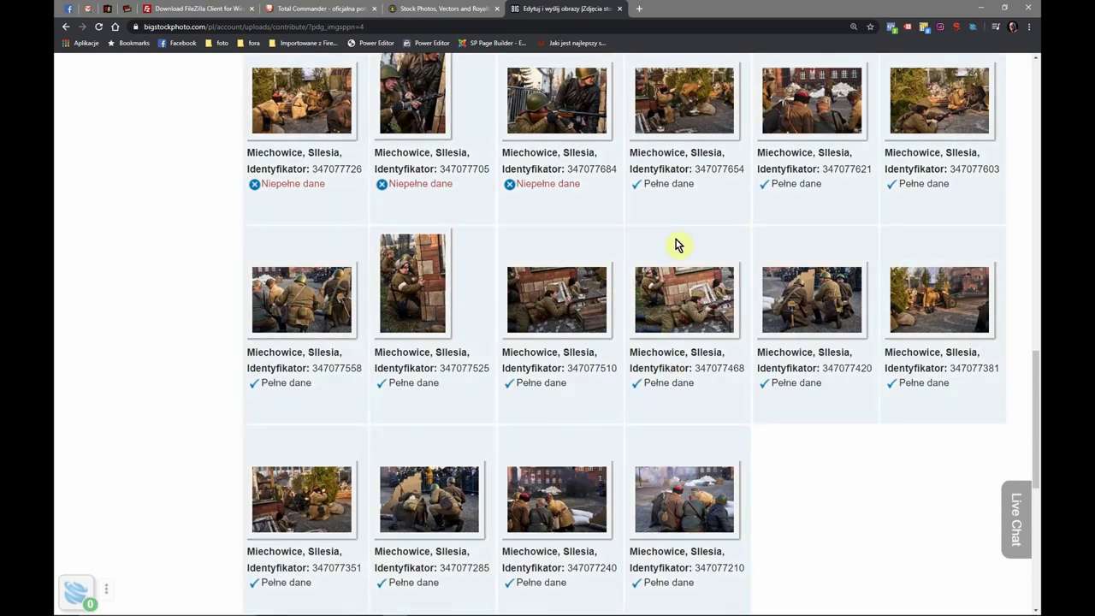
pyautogui.scroll(4, 917, 110)
pyautogui.scroll(8, 892, 107)
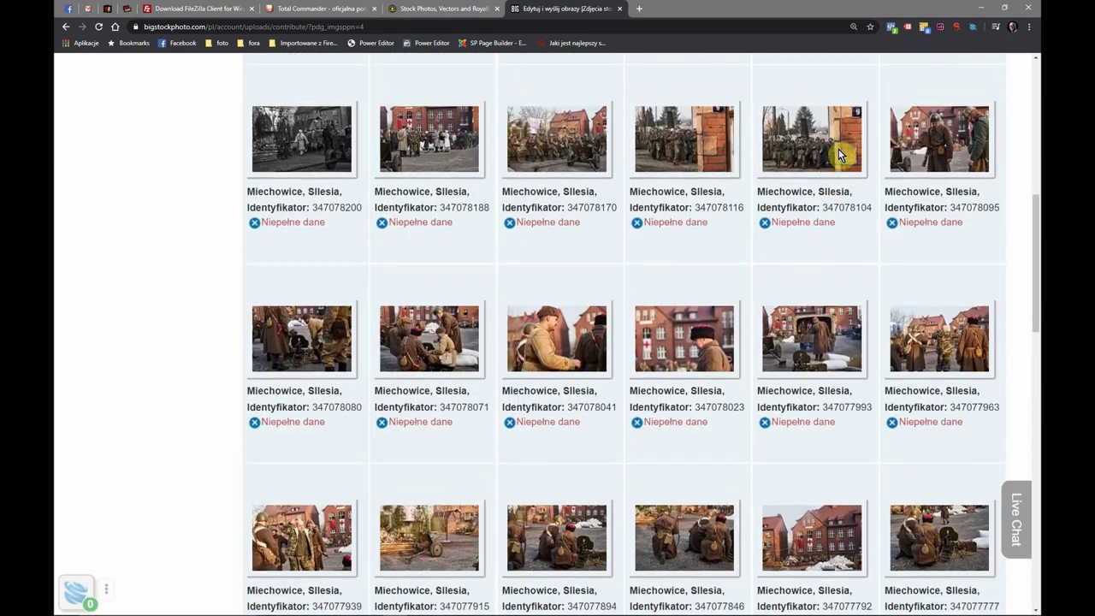
pyautogui.scroll(2, 862, 156)
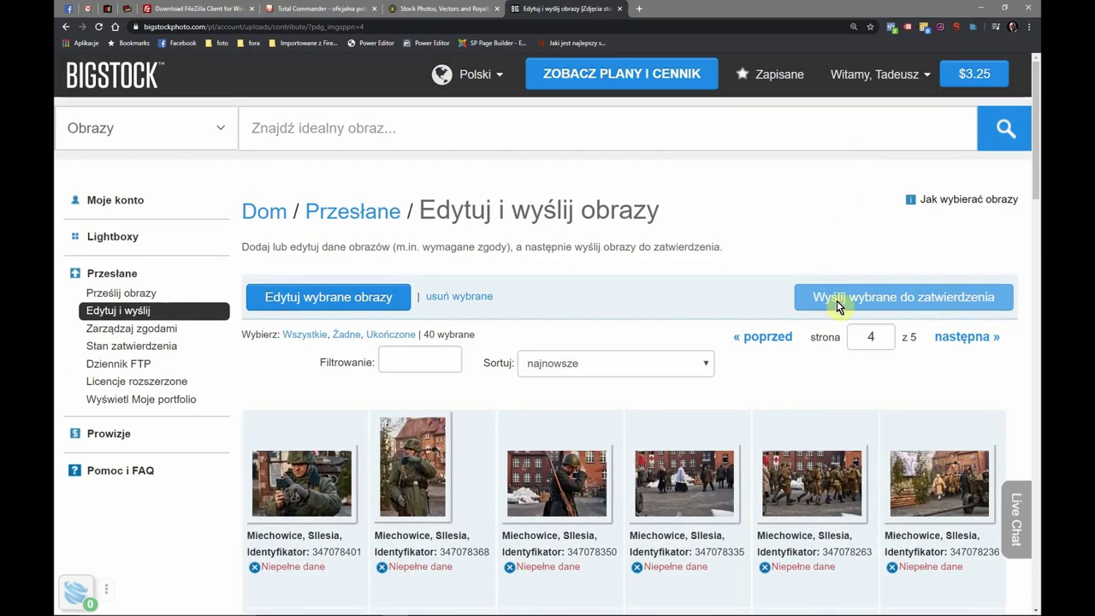
pyautogui.scroll(-10, 727, 255)
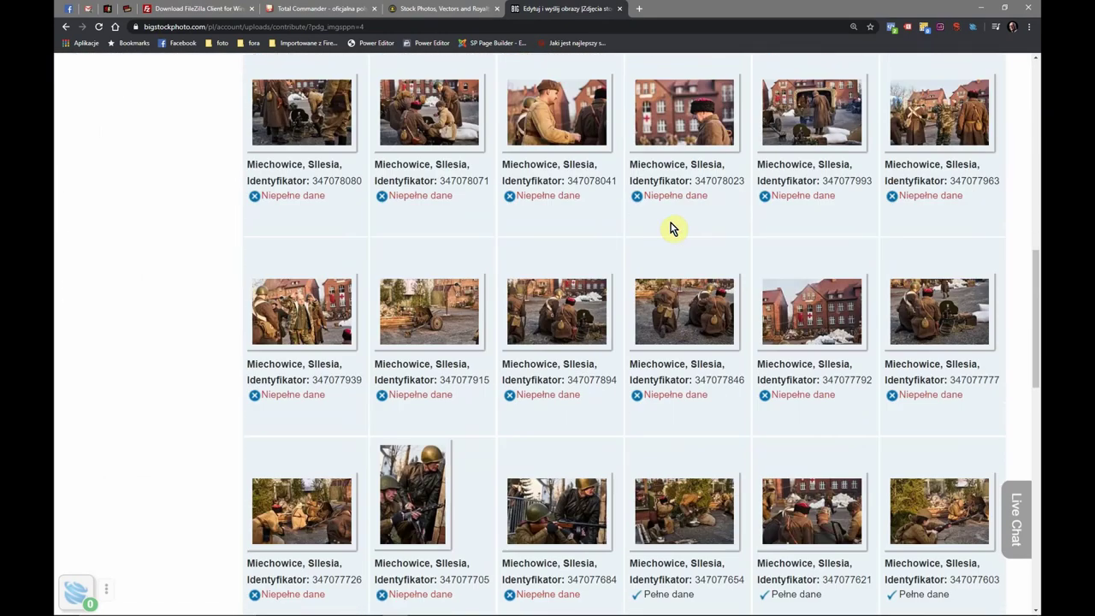
pyautogui.scroll(-1, 650, 235)
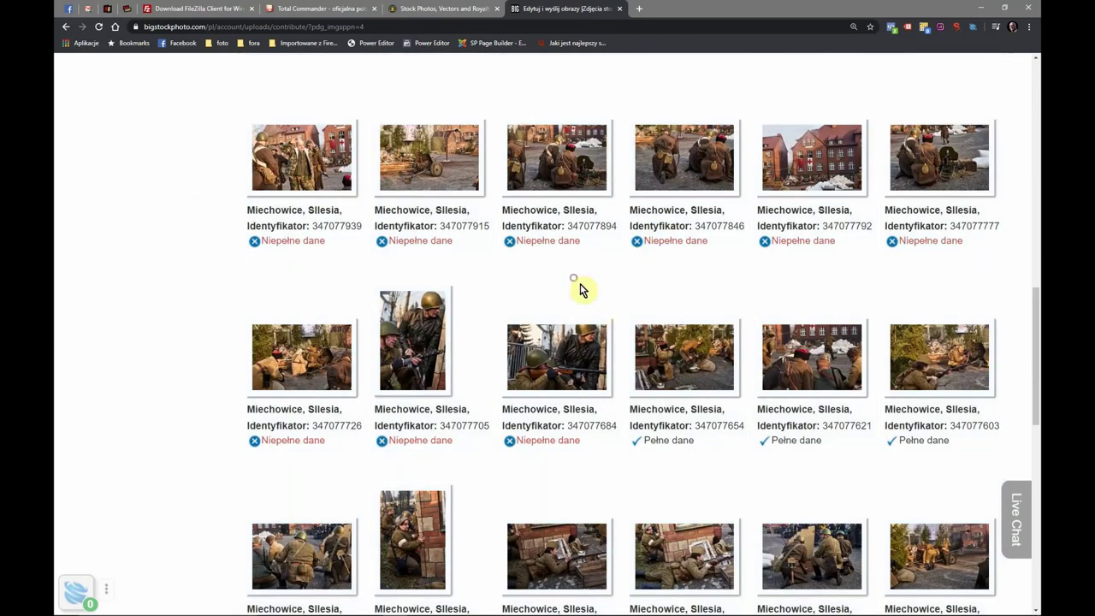
# - Select the four complete Miechowice images in the last row of page 4 and submit them for approval
pyautogui.scroll(-4, 633, 291)
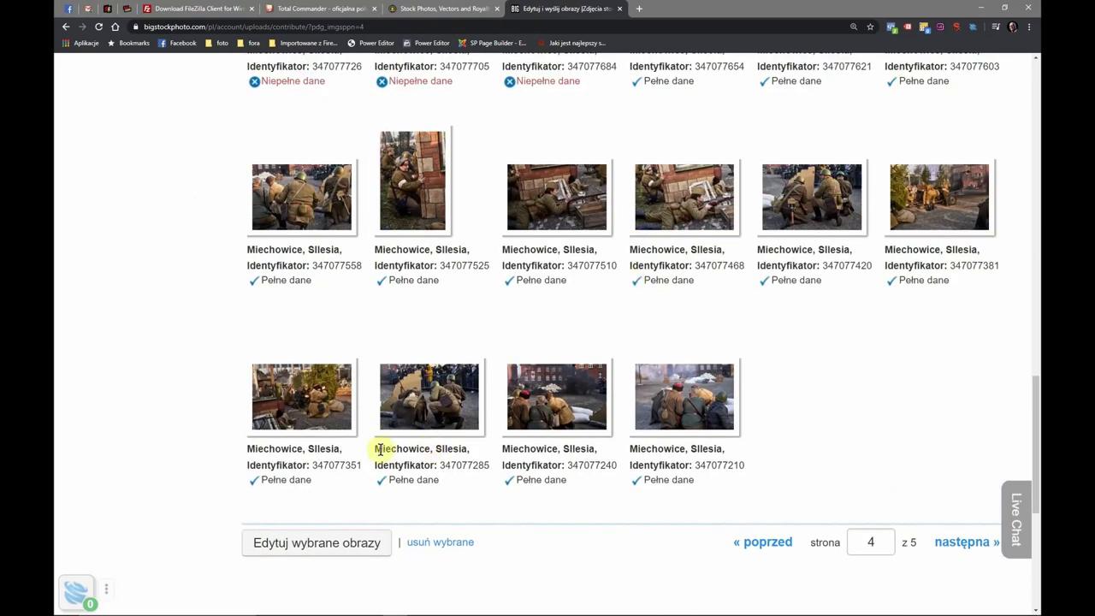
pyautogui.click(314, 409)
pyautogui.click(436, 396)
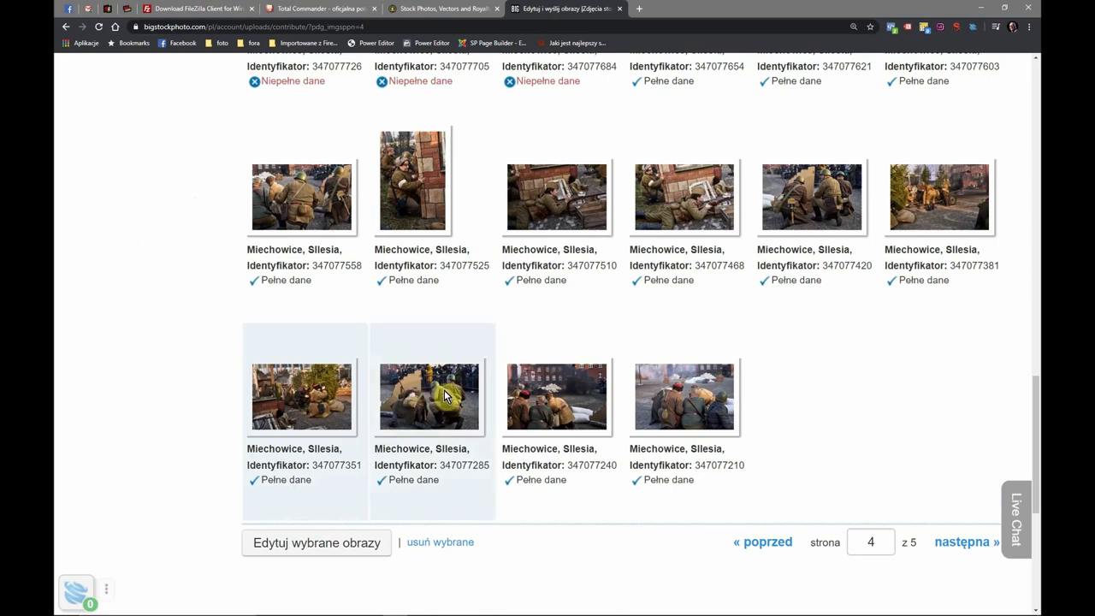
pyautogui.click(540, 400)
pyautogui.click(688, 401)
pyautogui.scroll(6, 807, 301)
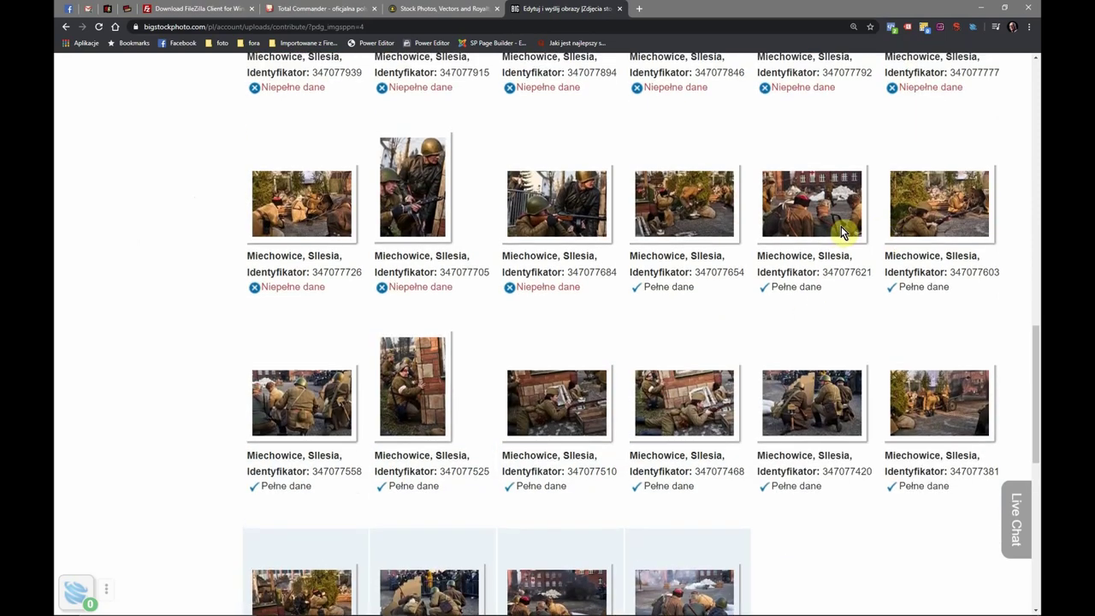
pyautogui.scroll(10, 875, 196)
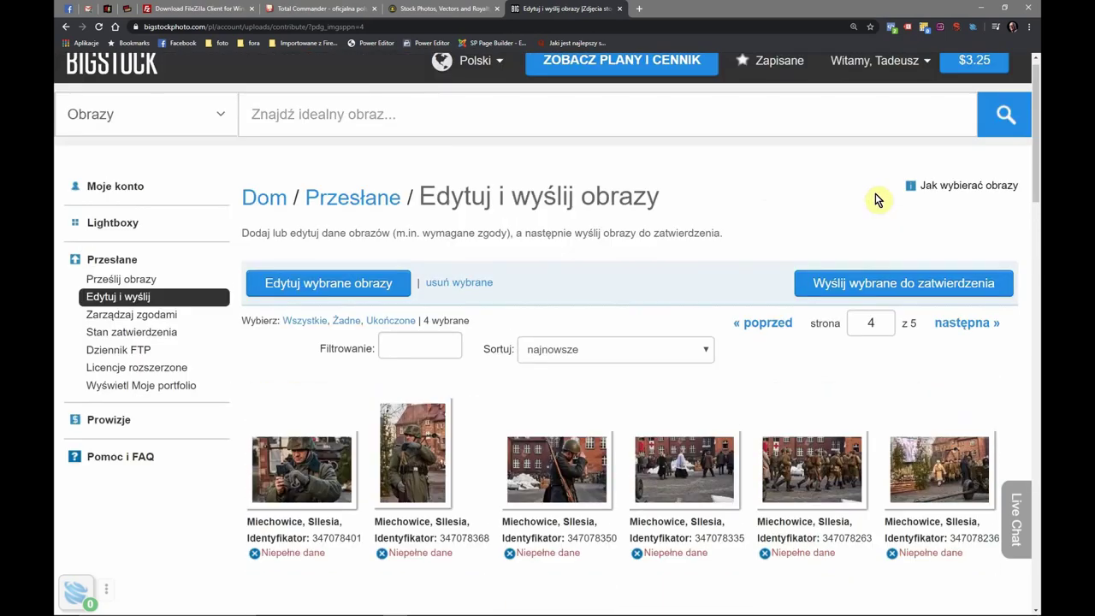
pyautogui.click(833, 303)
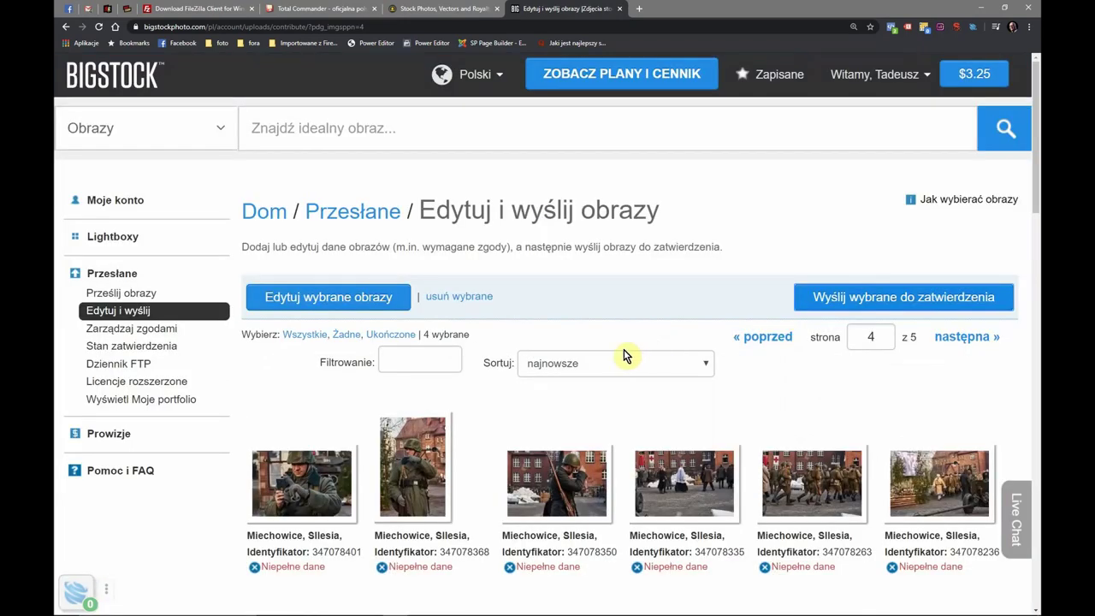
# - Select all six complete Miechowice images in the new last row of page 4 and submit them for approval
pyautogui.scroll(-4, 555, 354)
pyautogui.scroll(-10, 551, 346)
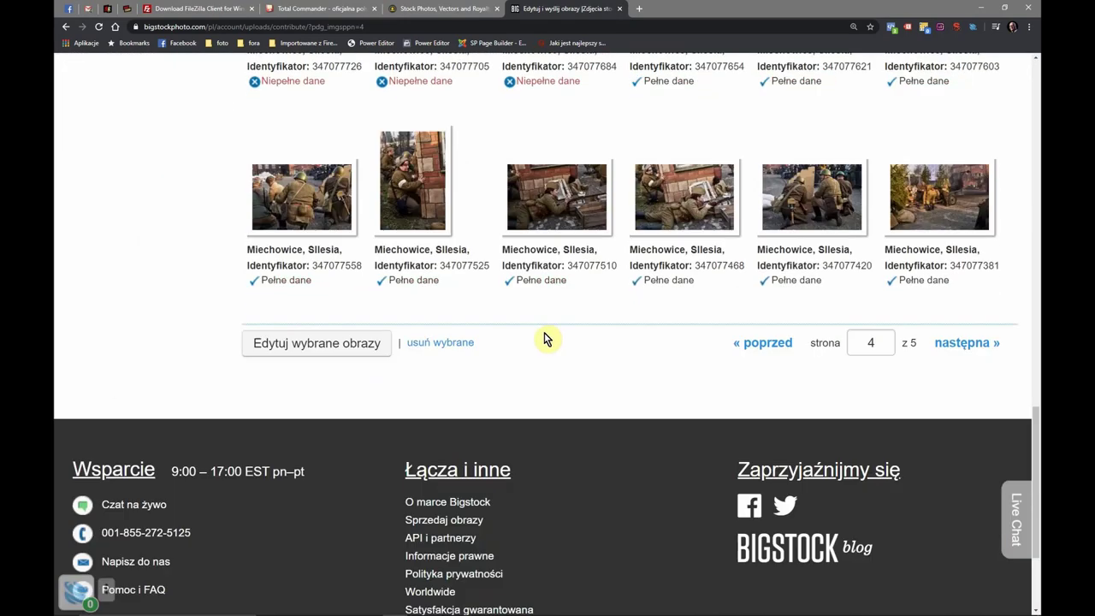
pyautogui.click(314, 207)
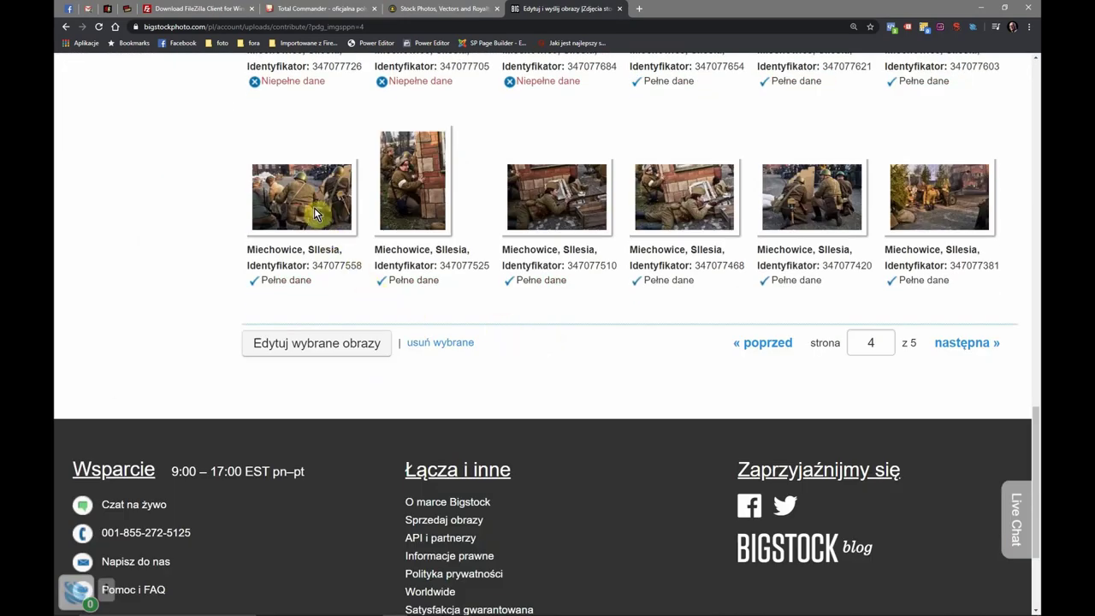
pyautogui.click(391, 183)
pyautogui.click(558, 190)
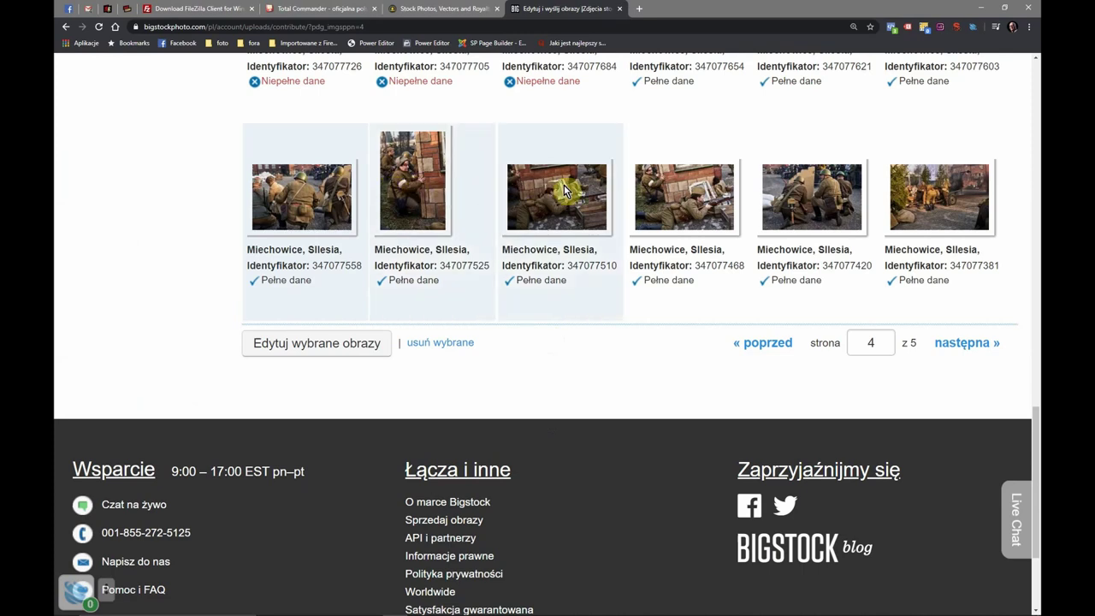
pyautogui.click(695, 192)
pyautogui.click(785, 193)
pyautogui.click(902, 200)
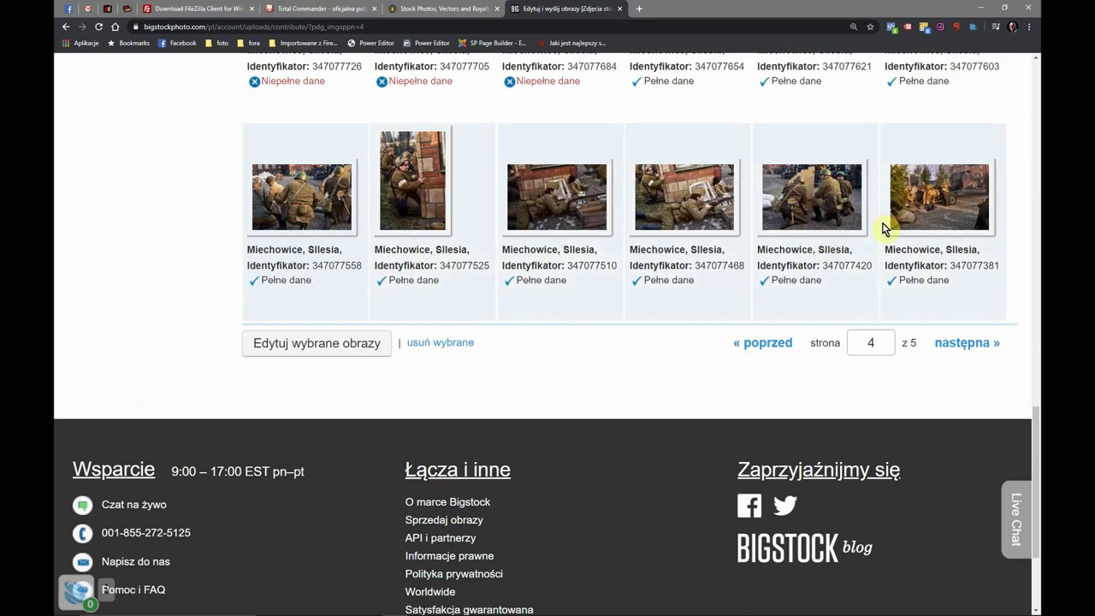
pyautogui.scroll(10, 885, 228)
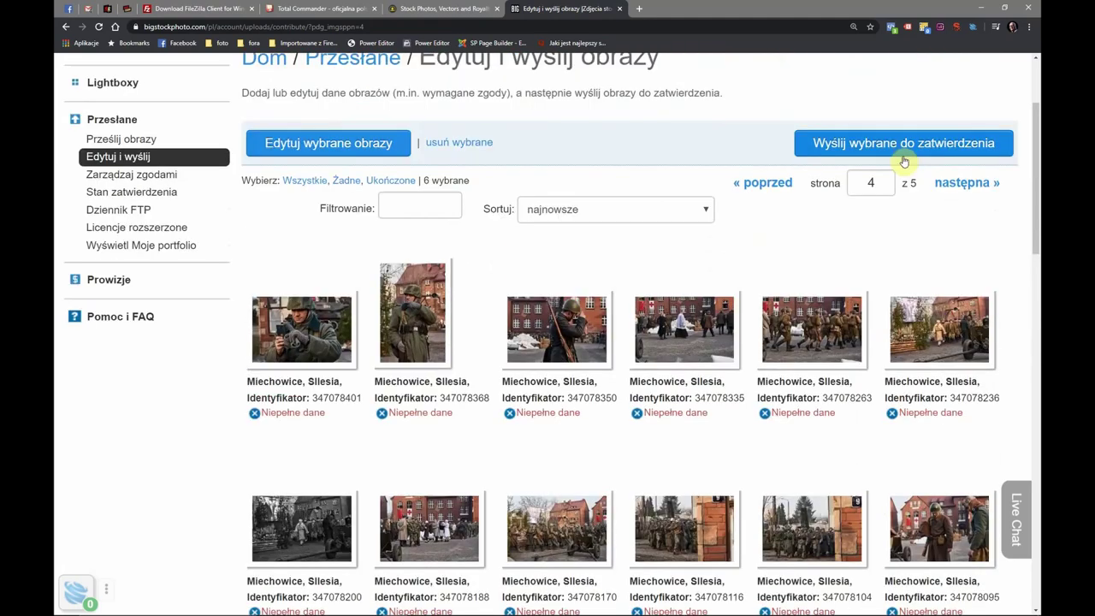
pyautogui.scroll(3, 905, 162)
pyautogui.click(836, 292)
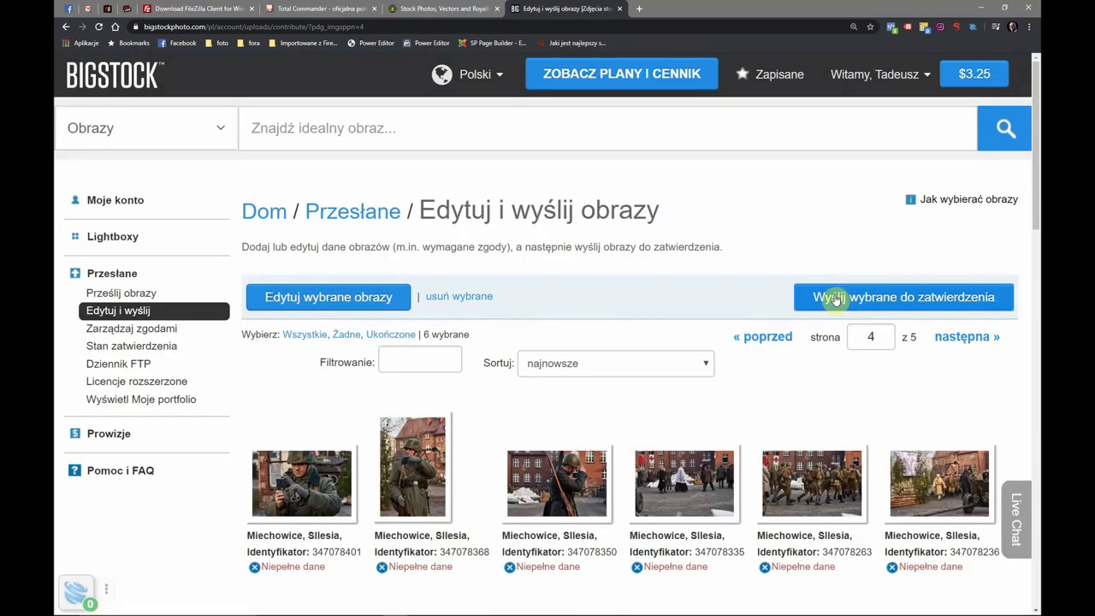
# - Select the three complete Miechowice images in the last row of page 4 and submit them for approval
pyautogui.scroll(-6, 807, 310)
pyautogui.scroll(-8, 579, 360)
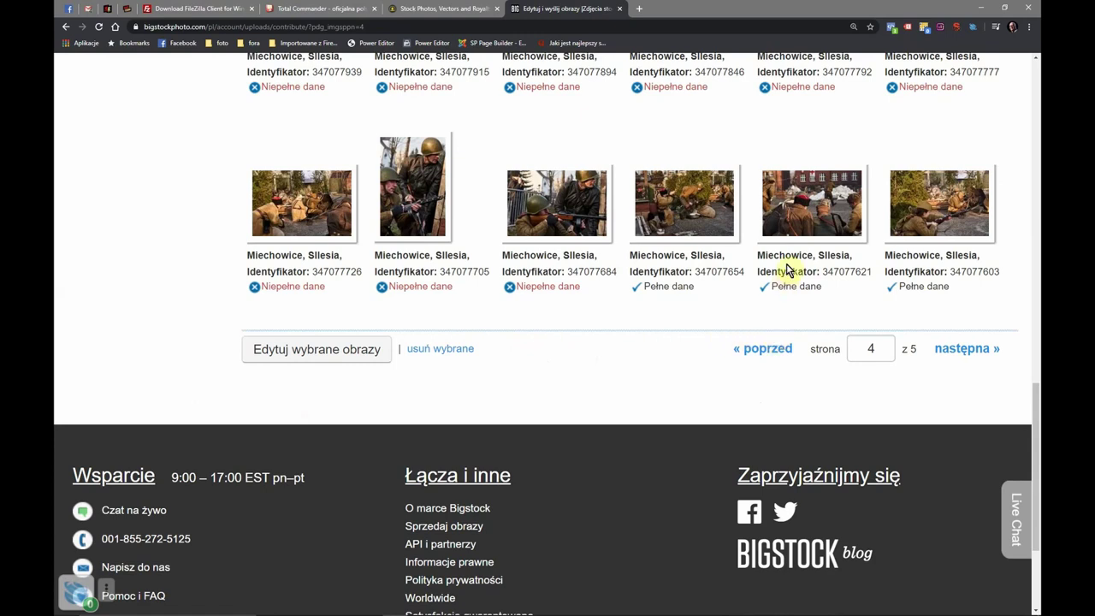
pyautogui.click(652, 209)
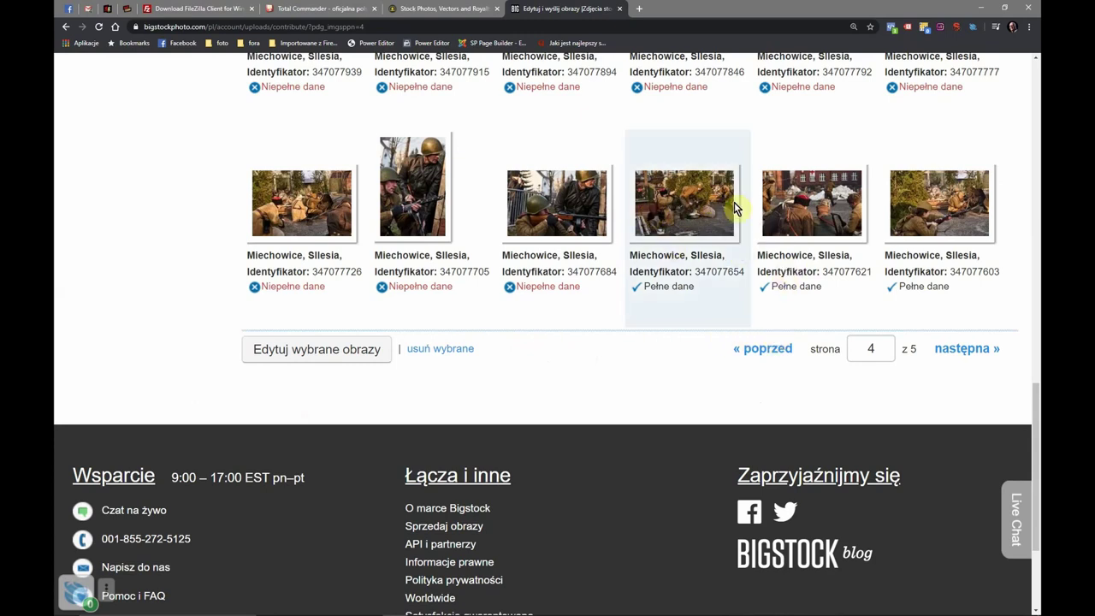
pyautogui.click(796, 205)
pyautogui.click(942, 216)
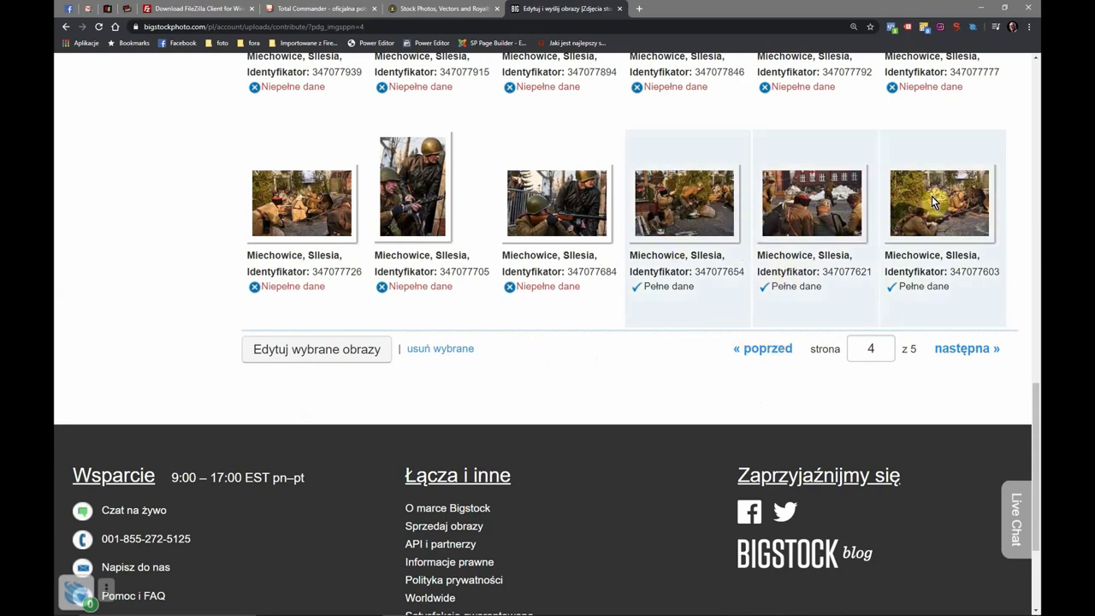
pyautogui.scroll(15, 934, 202)
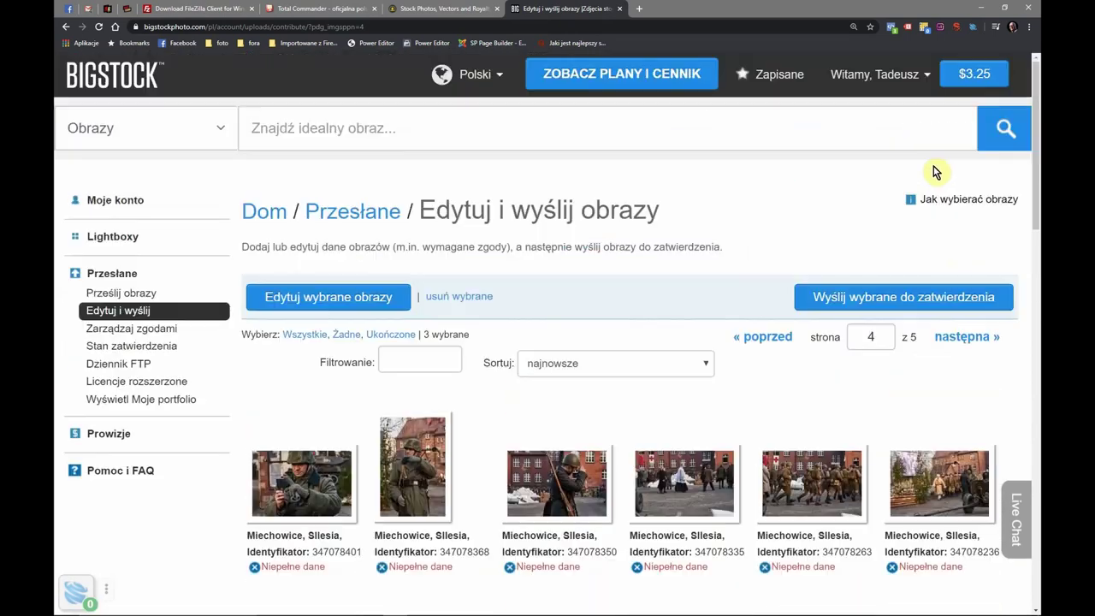
pyautogui.click(858, 297)
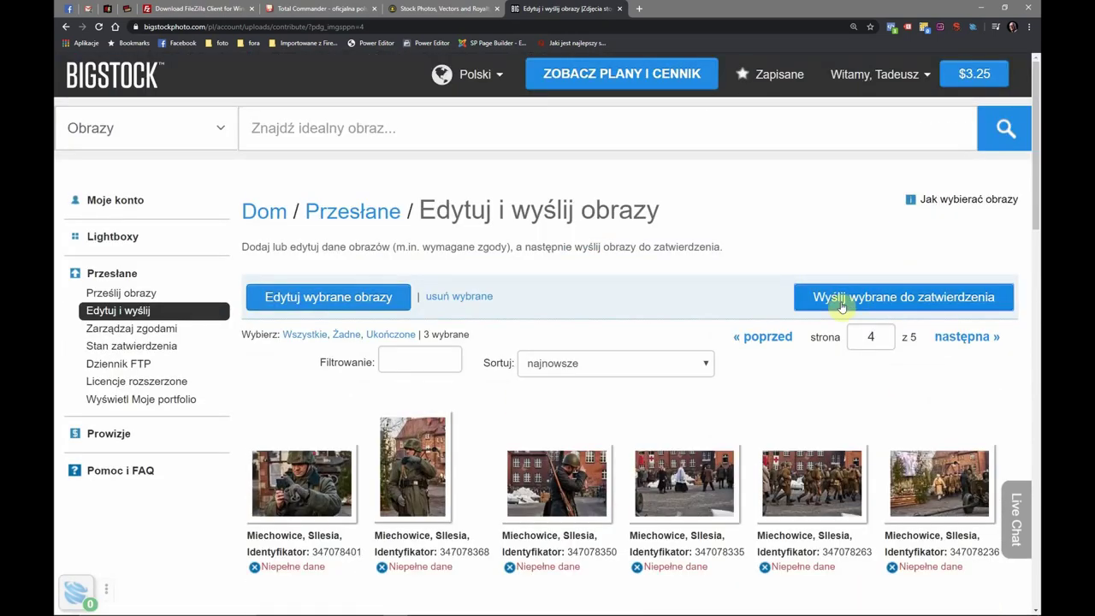
# - Select all the remaining Miechowice images with incomplete data on page 4 and open them together for editing
pyautogui.scroll(-5, 856, 338)
pyautogui.scroll(-4, 836, 325)
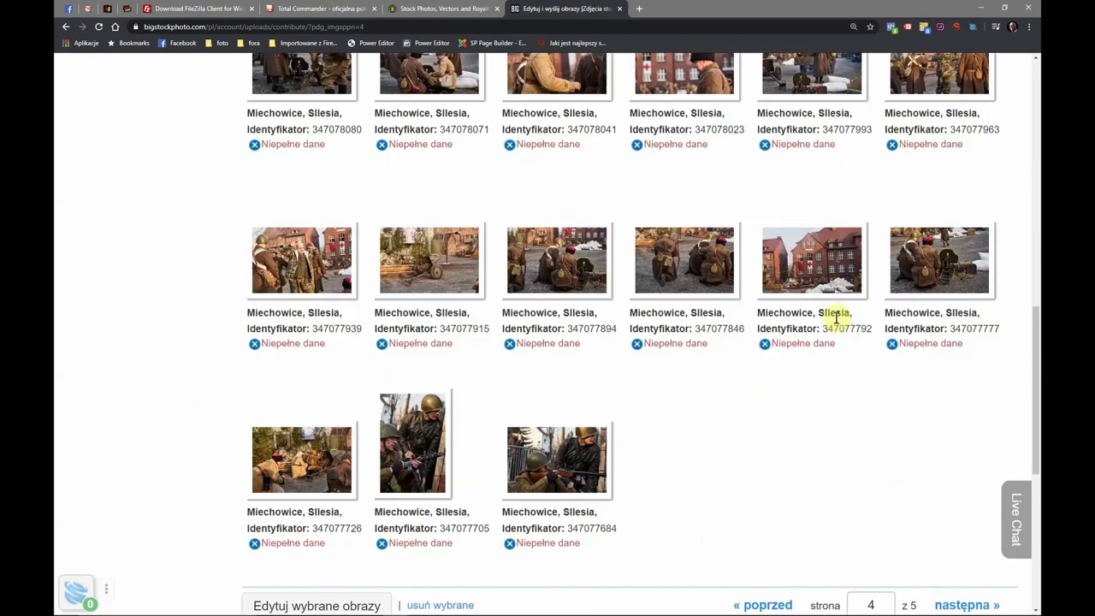
pyautogui.scroll(4, 836, 316)
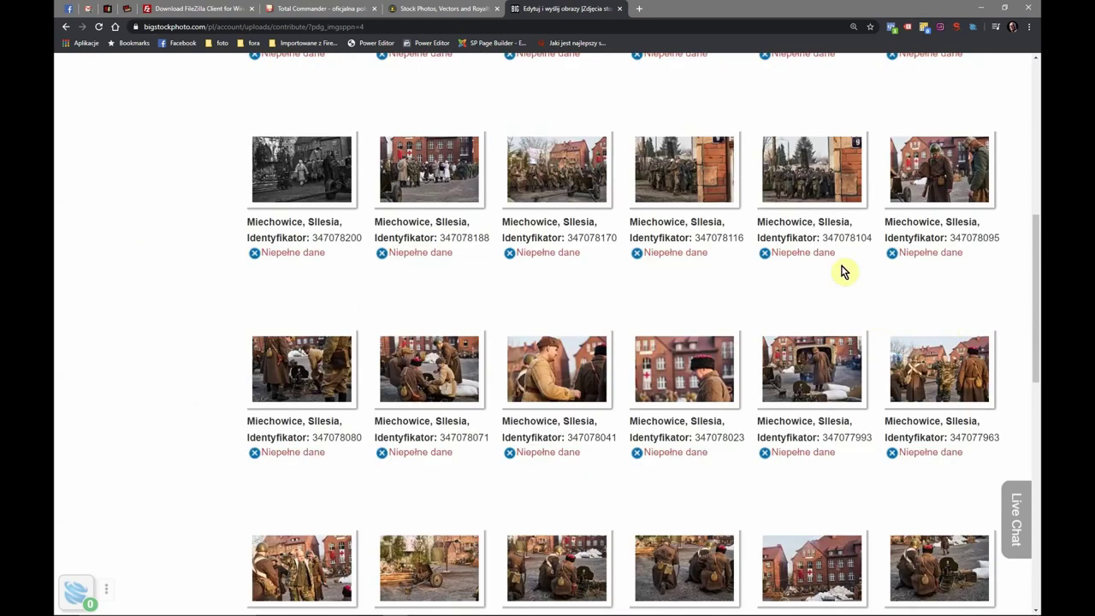
pyautogui.scroll(1, 313, 225)
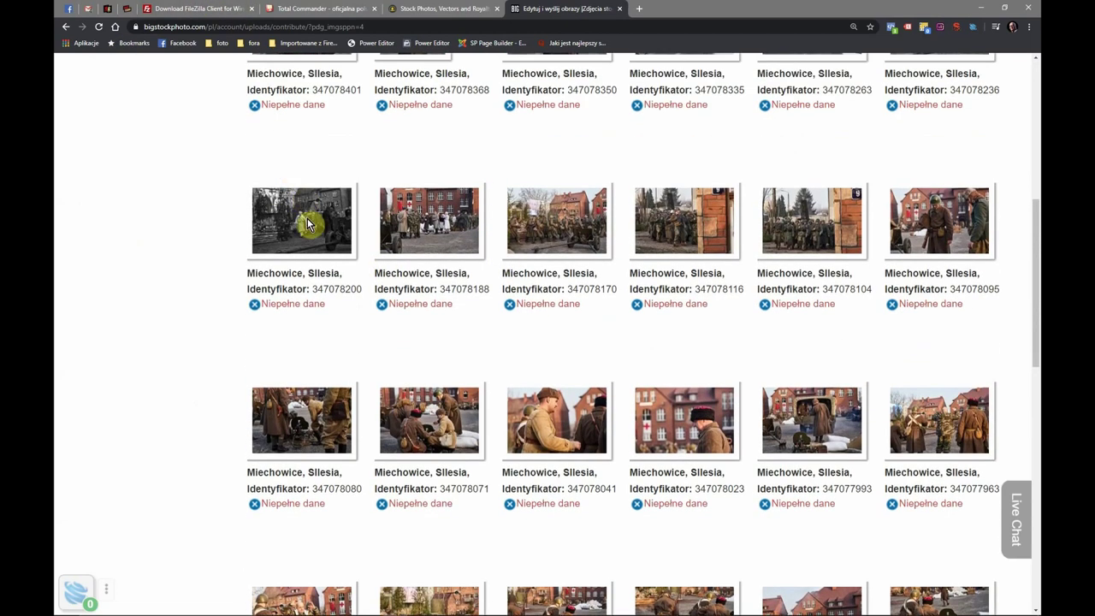
pyautogui.scroll(2, 325, 218)
pyautogui.click(318, 177)
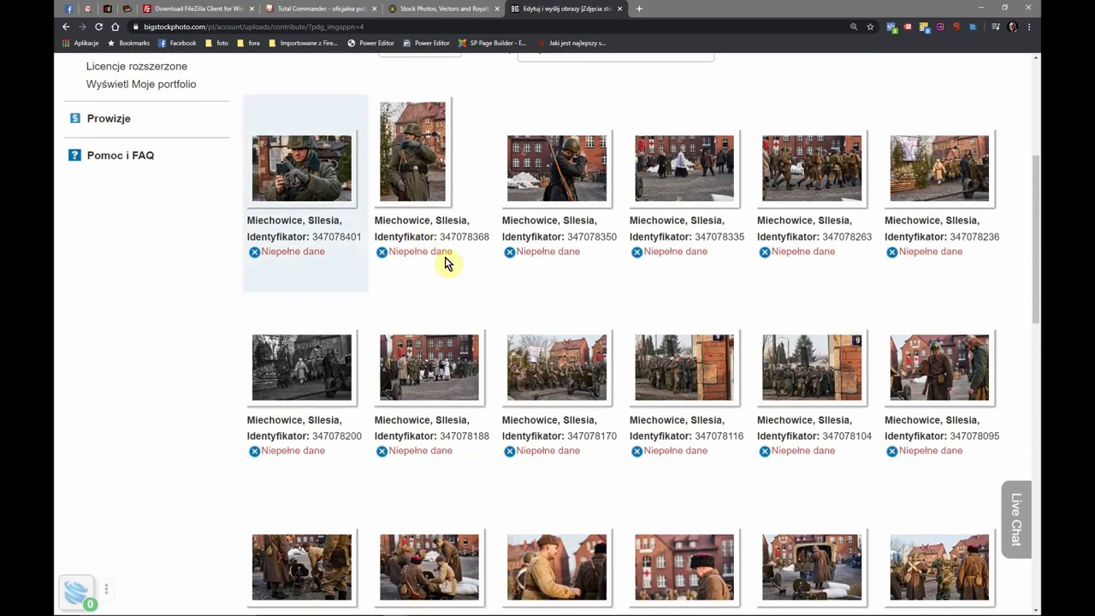
pyautogui.scroll(-10, 464, 256)
pyautogui.click(575, 167)
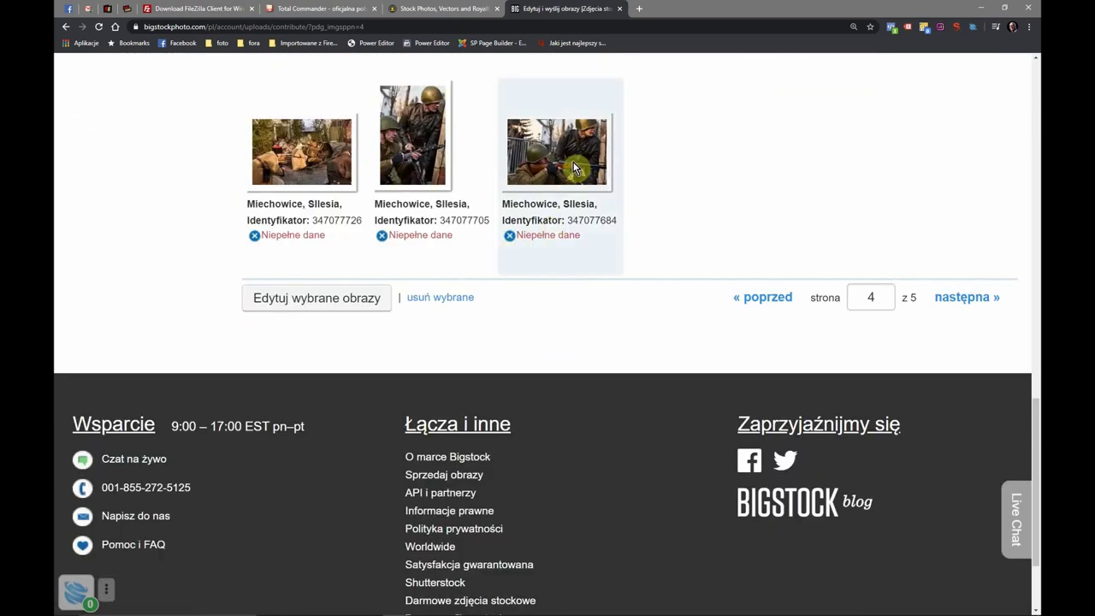
pyautogui.keyDown('shift'); pyautogui.click(438, 170); pyautogui.keyUp('shift')
pyautogui.scroll(15, 438, 169)
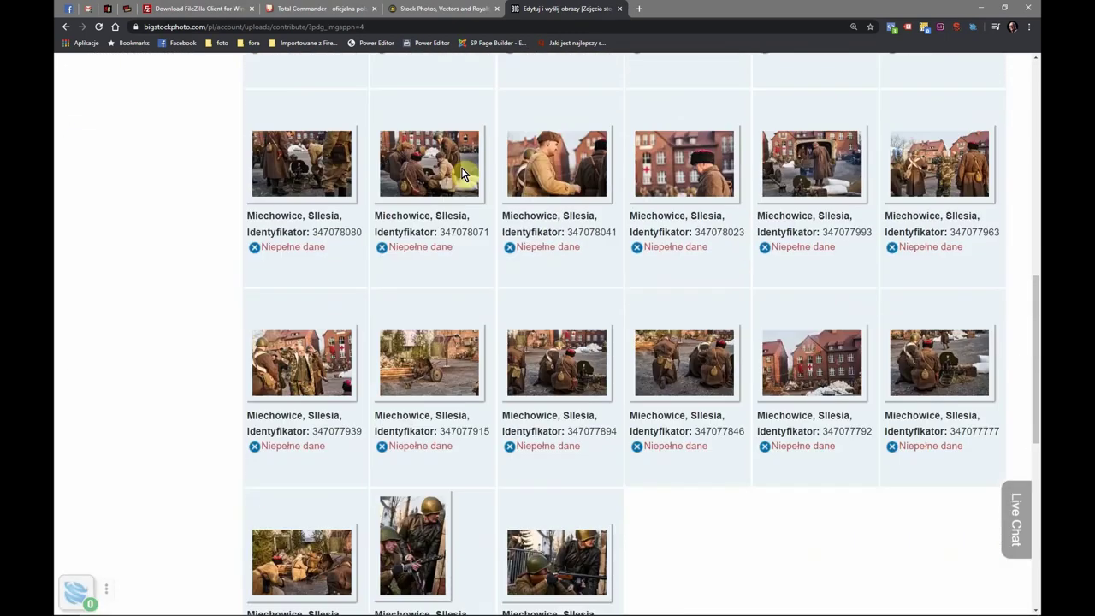
pyautogui.scroll(3, 432, 175)
pyautogui.scroll(-1, 376, 154)
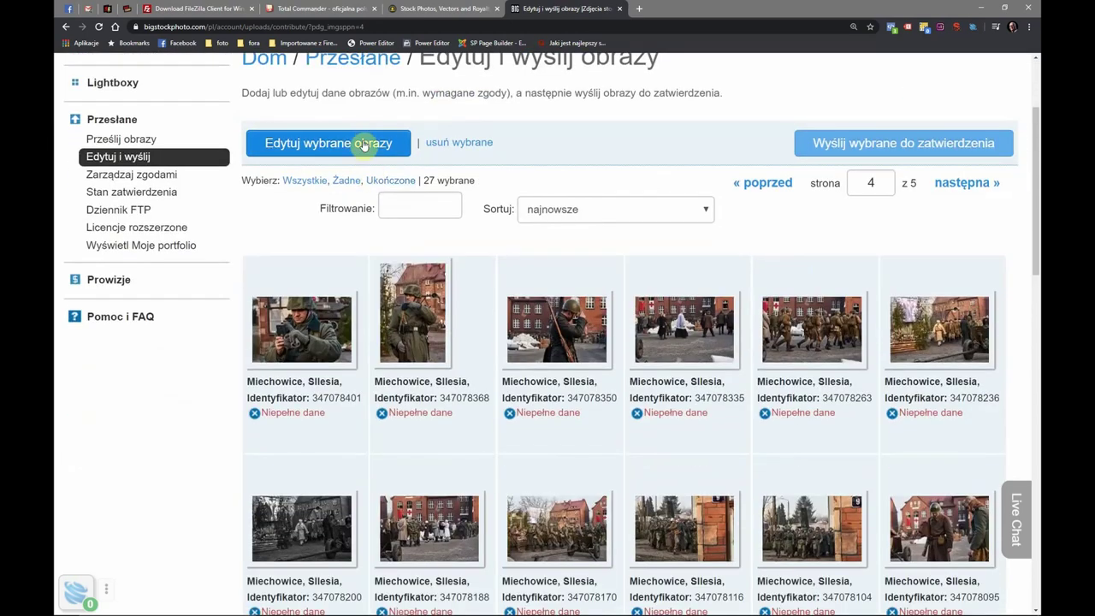
pyautogui.click(352, 144)
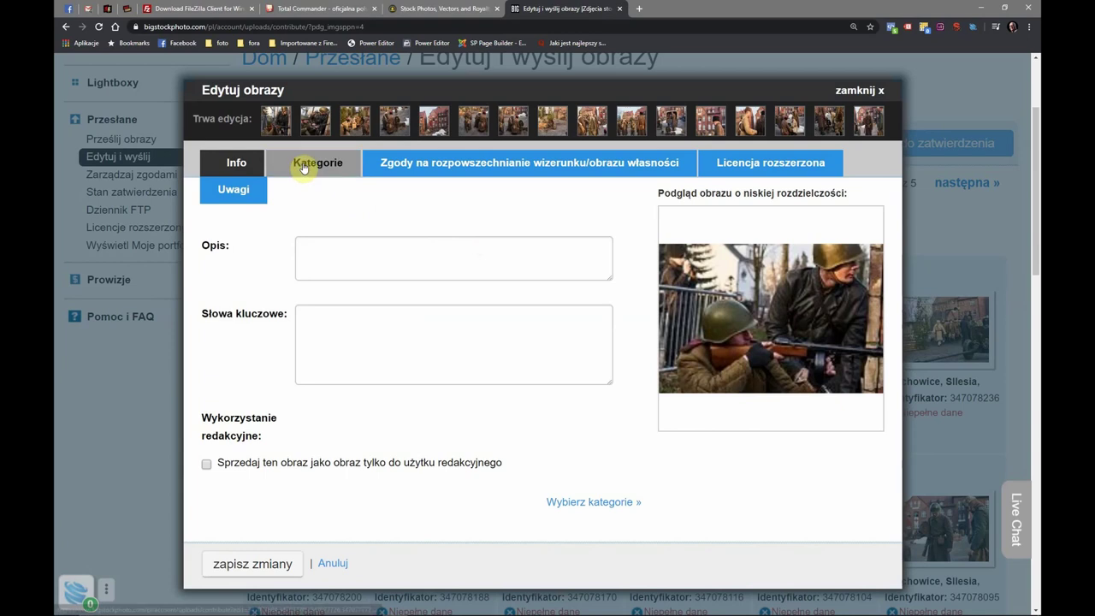
# - Assign the categories Wykorzystanie redakcyjne and Ludzie to all the images being edited
pyautogui.click(310, 165)
pyautogui.click(300, 256)
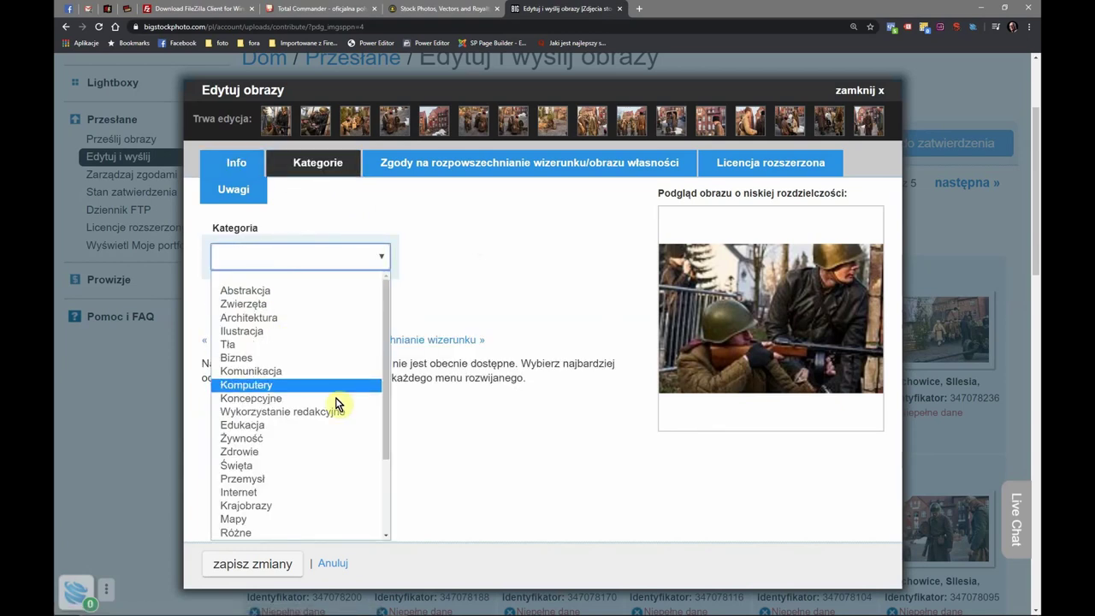
pyautogui.click(313, 413)
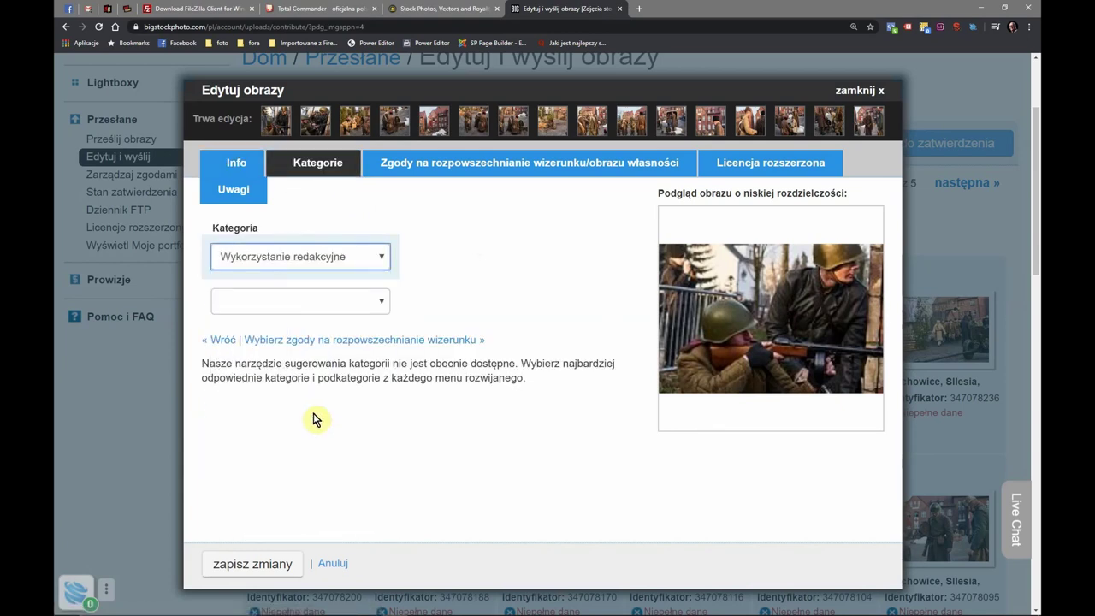
pyautogui.click(314, 302)
pyautogui.scroll(-3, 257, 368)
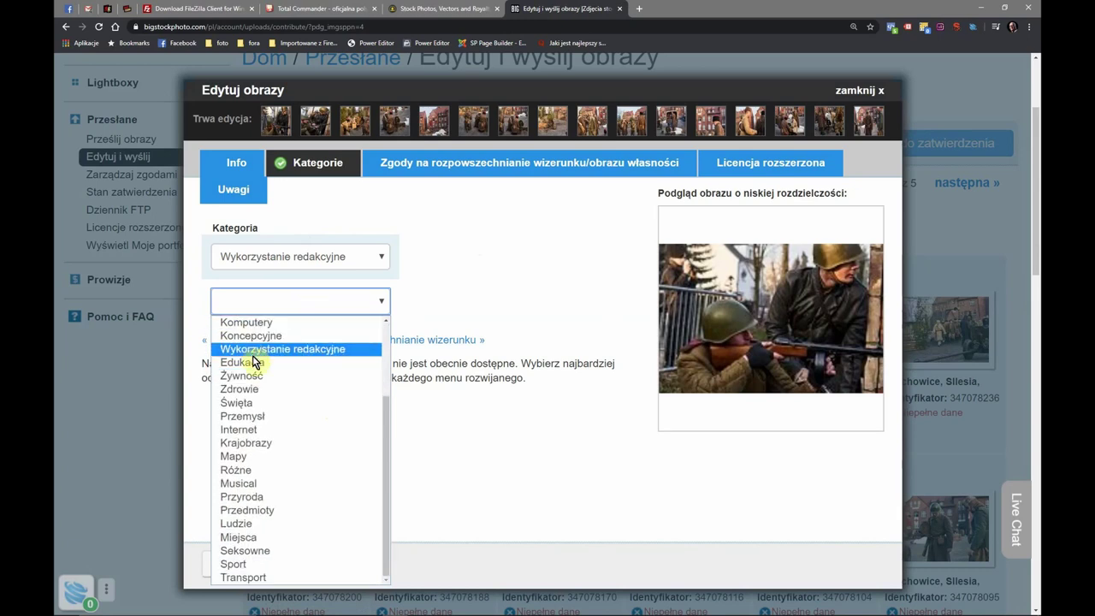
pyautogui.click(257, 524)
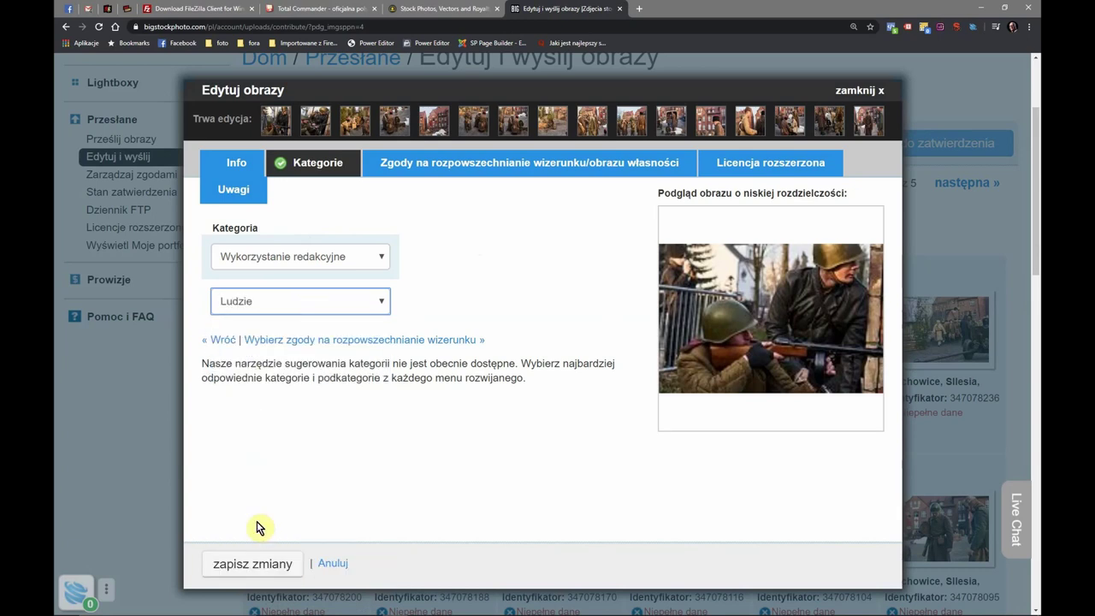
# - Mark the batch of images for editorial use only, save the changes and close the status report
pyautogui.click(233, 162)
pyautogui.scroll(-1, 288, 286)
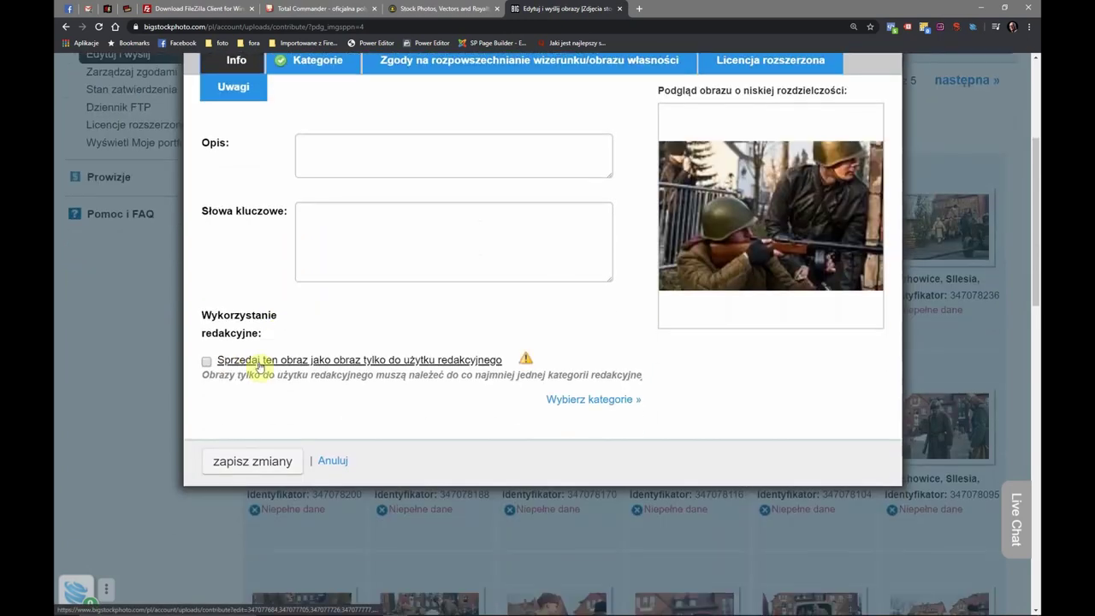
pyautogui.click(210, 363)
pyautogui.scroll(-2, 306, 399)
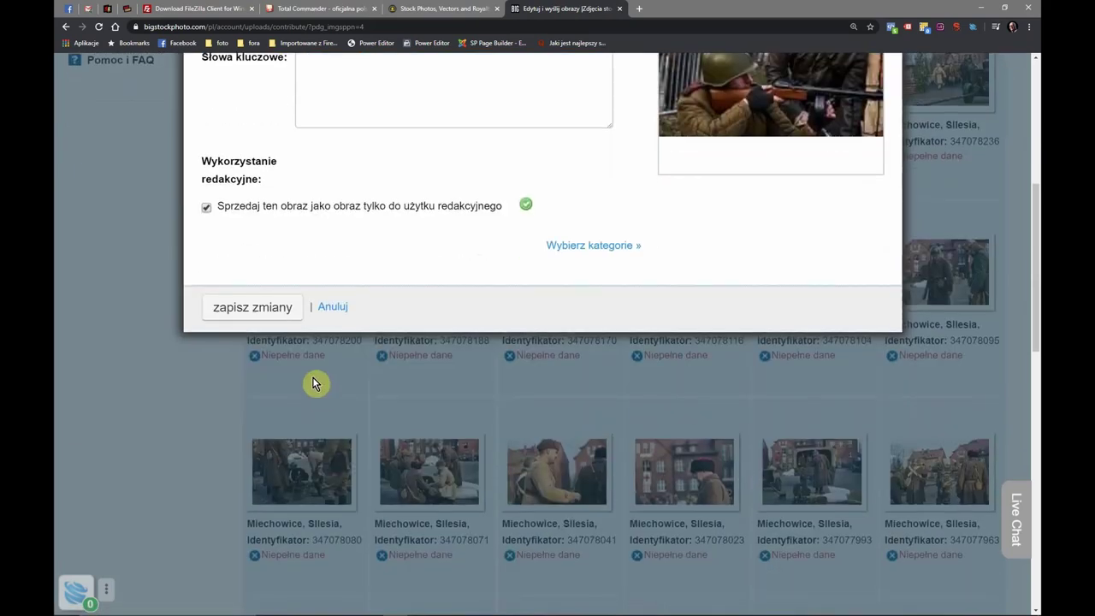
pyautogui.click(280, 317)
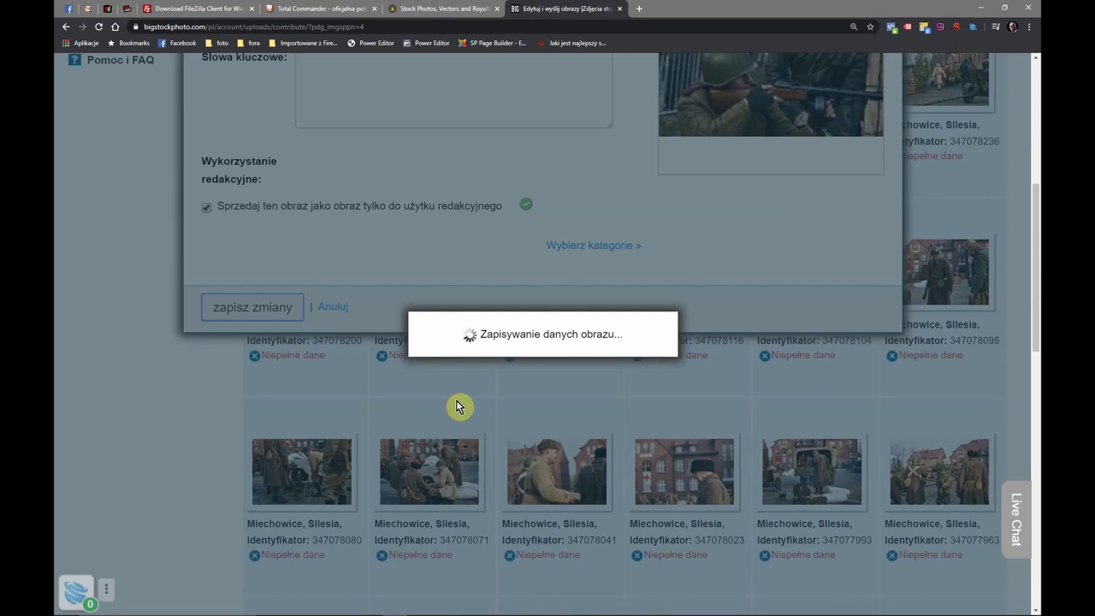
pyautogui.scroll(2, 457, 407)
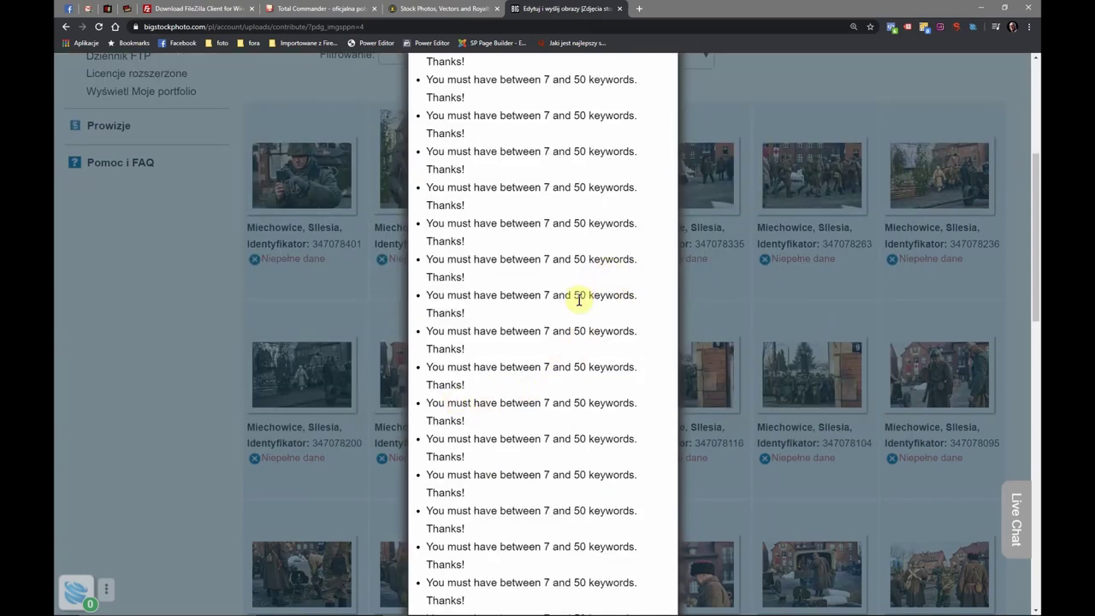
pyautogui.scroll(-3, 578, 299)
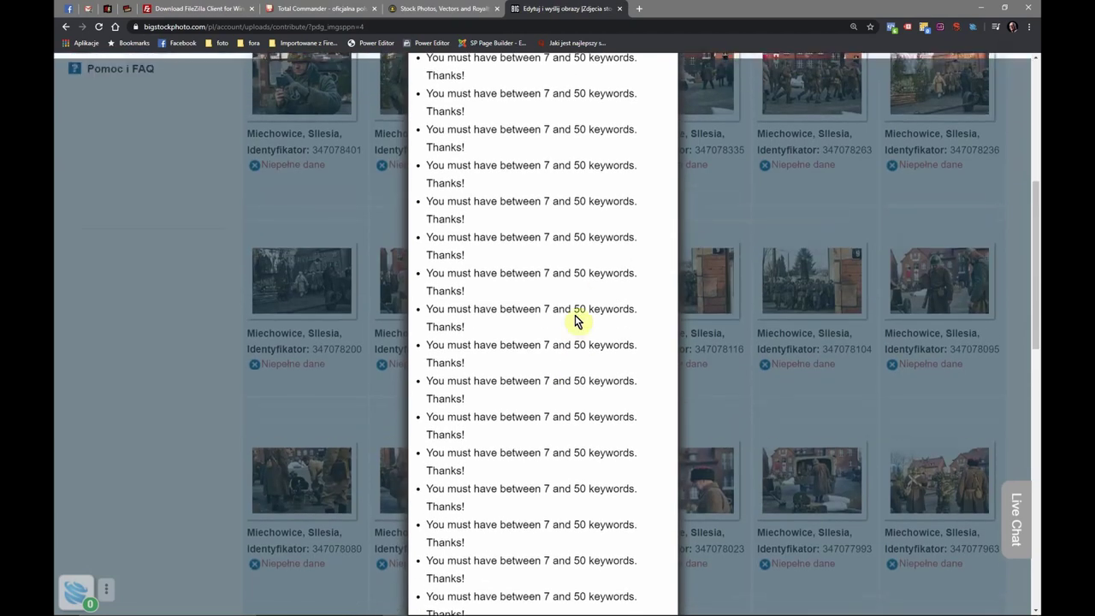
pyautogui.scroll(5, 578, 321)
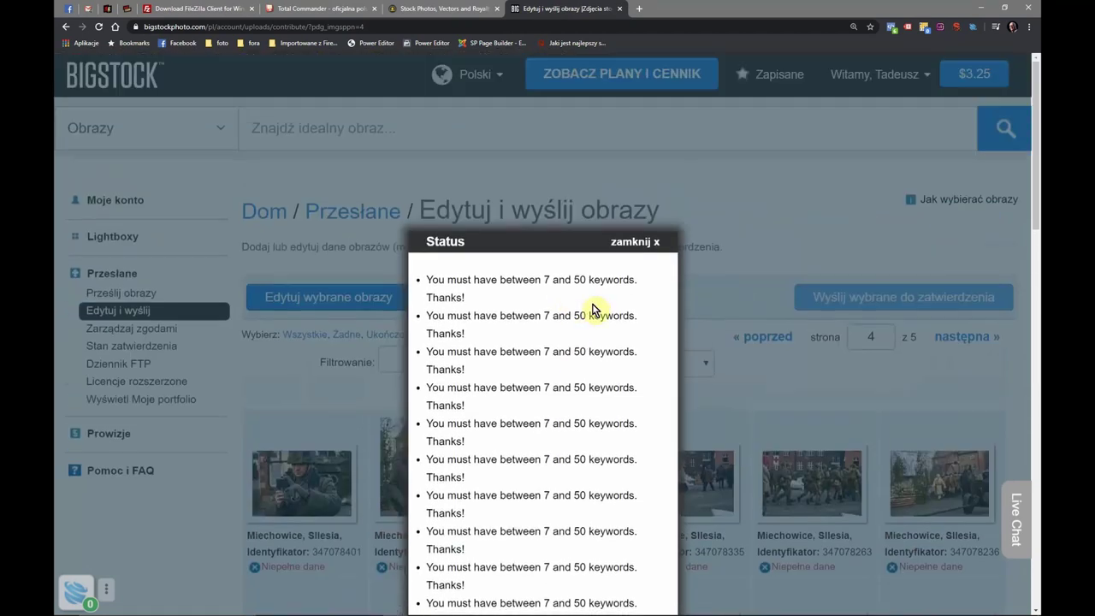
pyautogui.click(656, 246)
# - Open the first image on page 4, the soldier with a phone, for editing and enlarge its keyword box to review the keywords
pyautogui.scroll(-3, 597, 301)
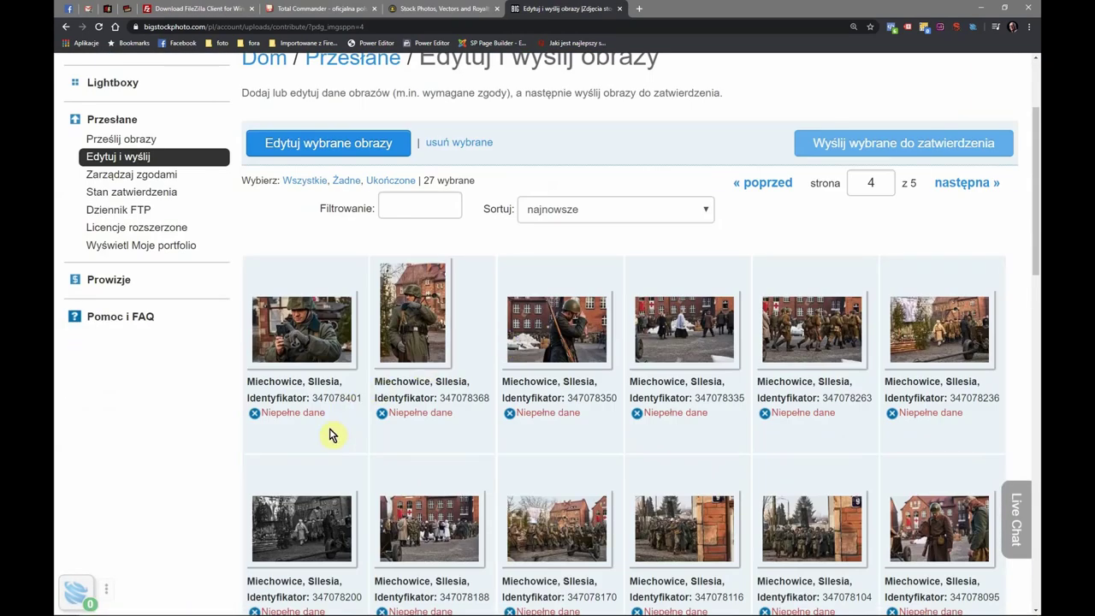
pyautogui.click(323, 328)
pyautogui.click(323, 328)
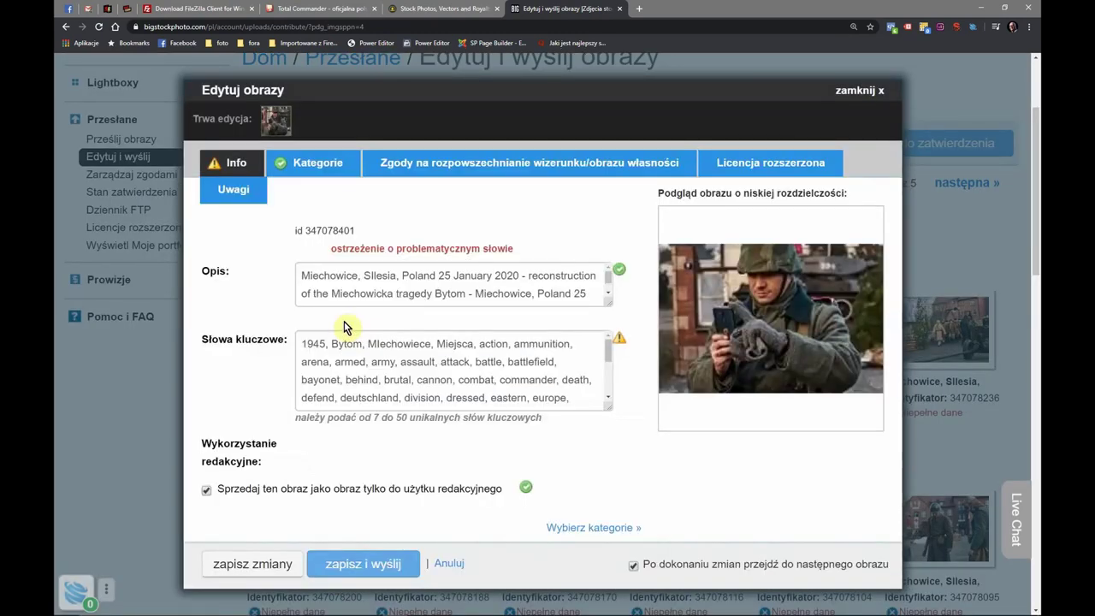
pyautogui.scroll(-3, 396, 347)
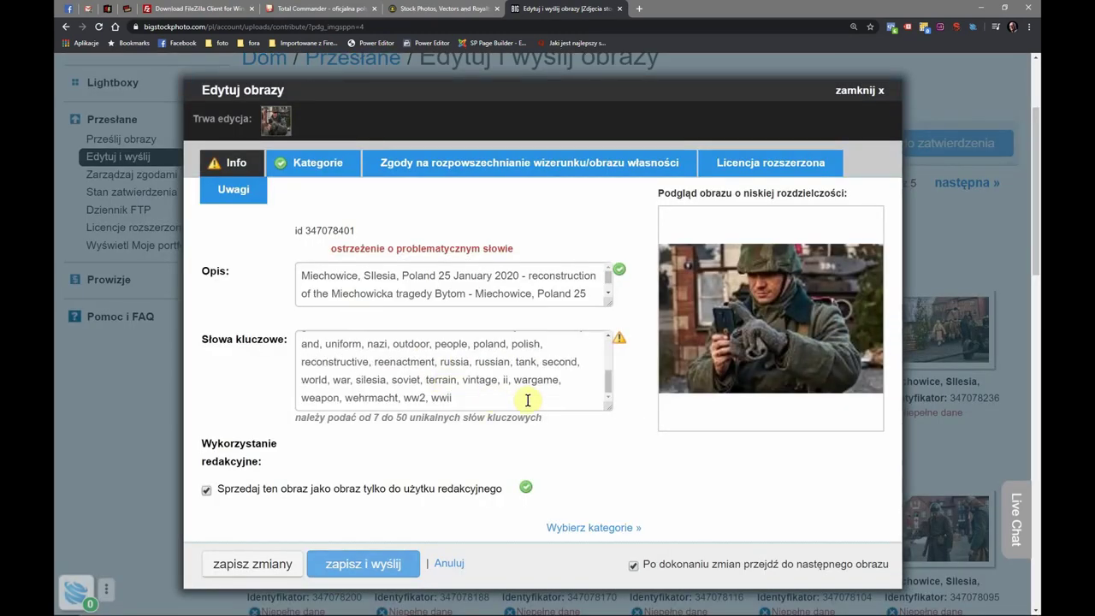
pyautogui.scroll(-1, 527, 401)
pyautogui.moveTo(610, 304); pyautogui.dragTo(612, 374)
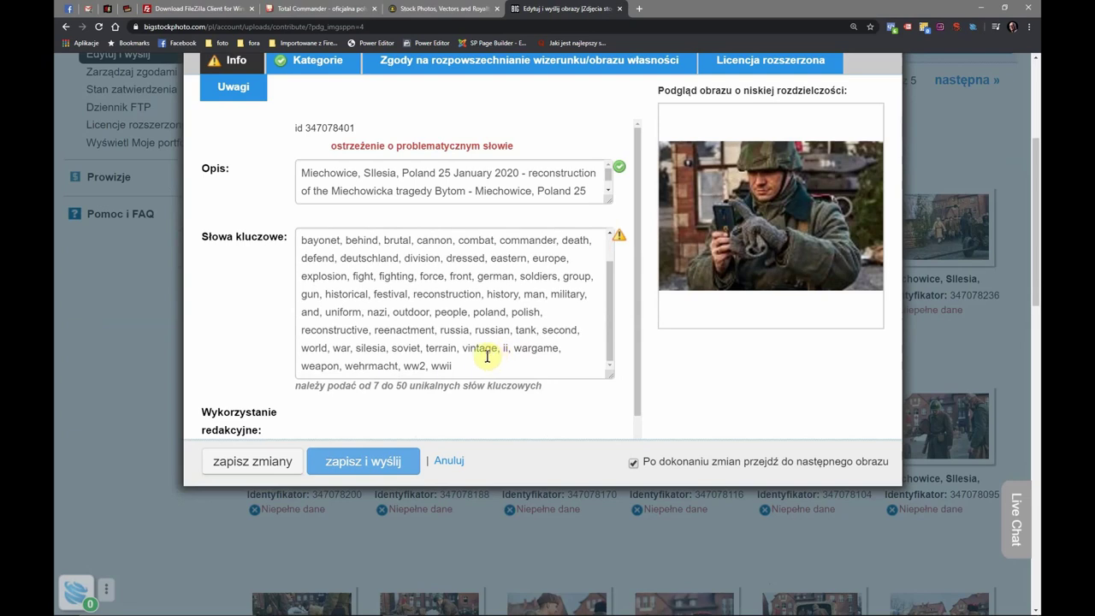
pyautogui.scroll(1, 487, 356)
pyautogui.scroll(-1, 487, 356)
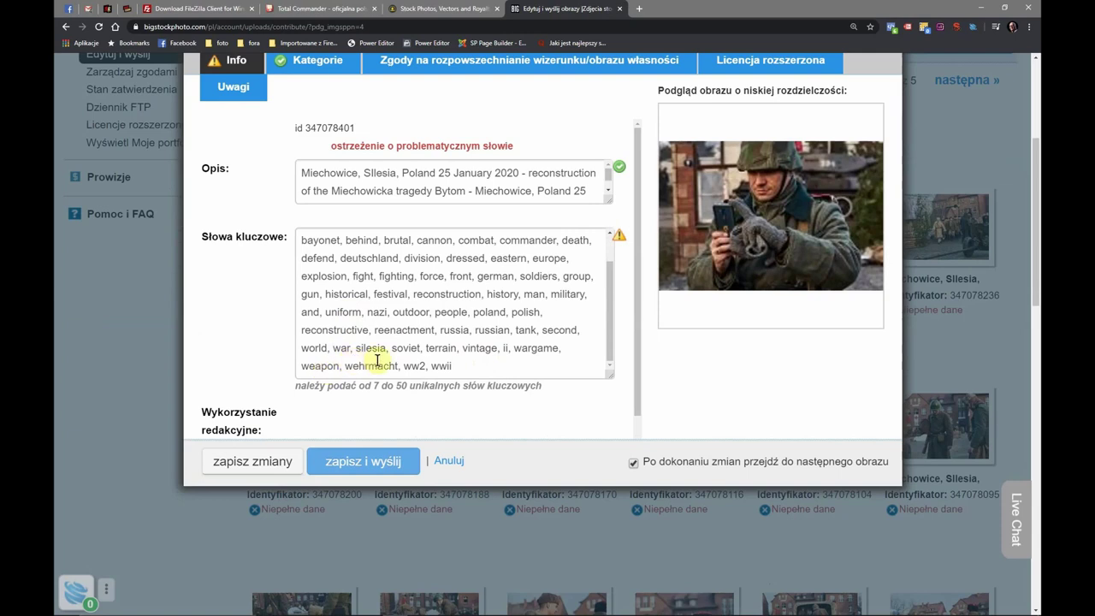
# - Remove the keywords "terrain", "ii" and "dressed" from the soldier image's keyword list
pyautogui.moveTo(425, 347); pyautogui.dragTo(452, 348)
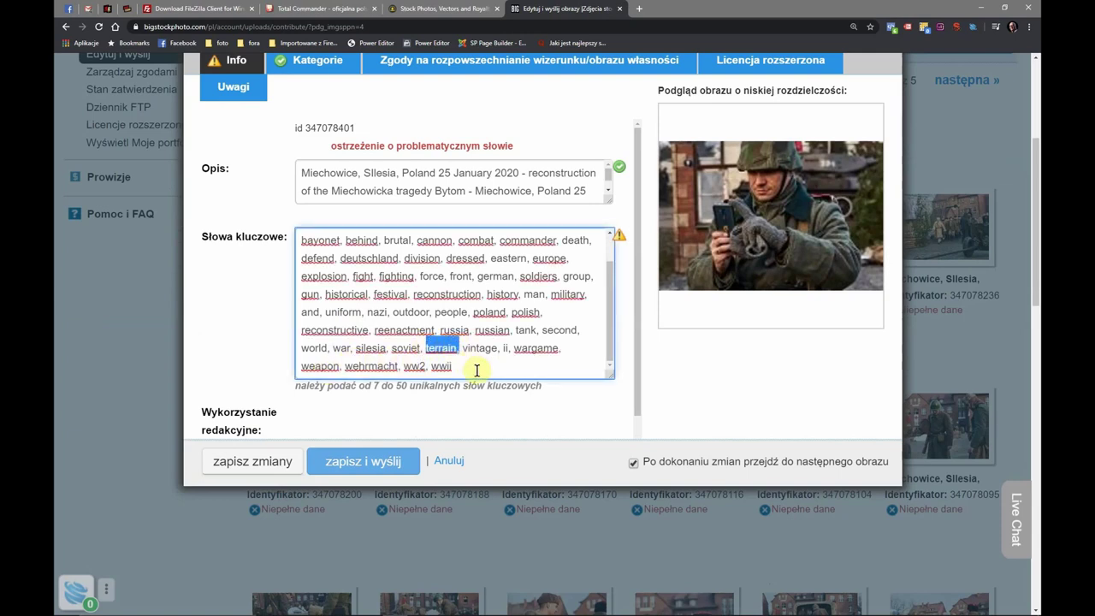
pyautogui.press('BackSpace')
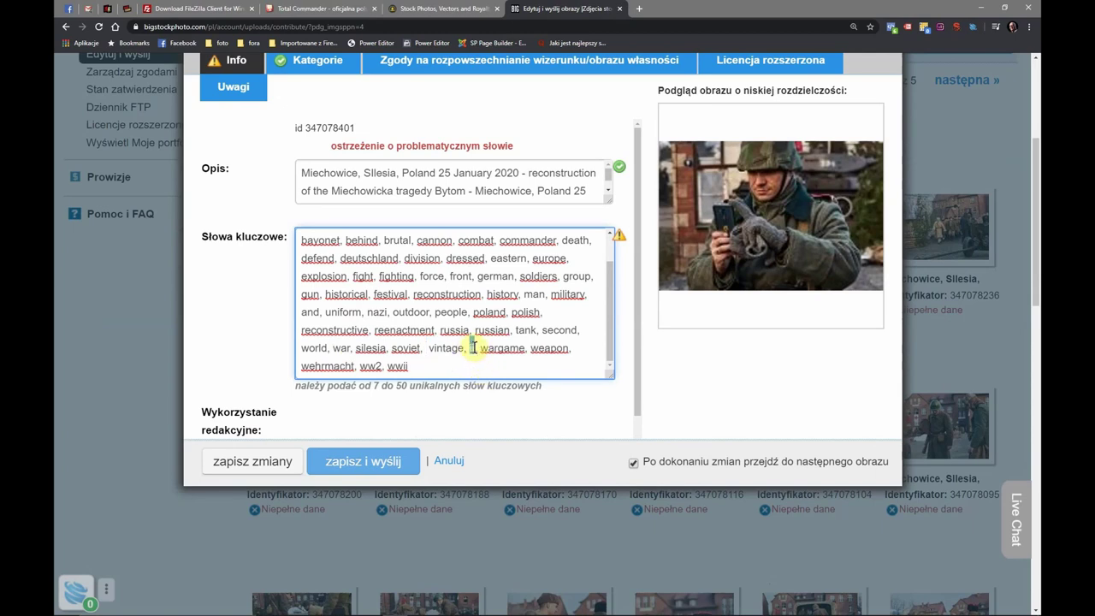
pyautogui.press('BackSpace')
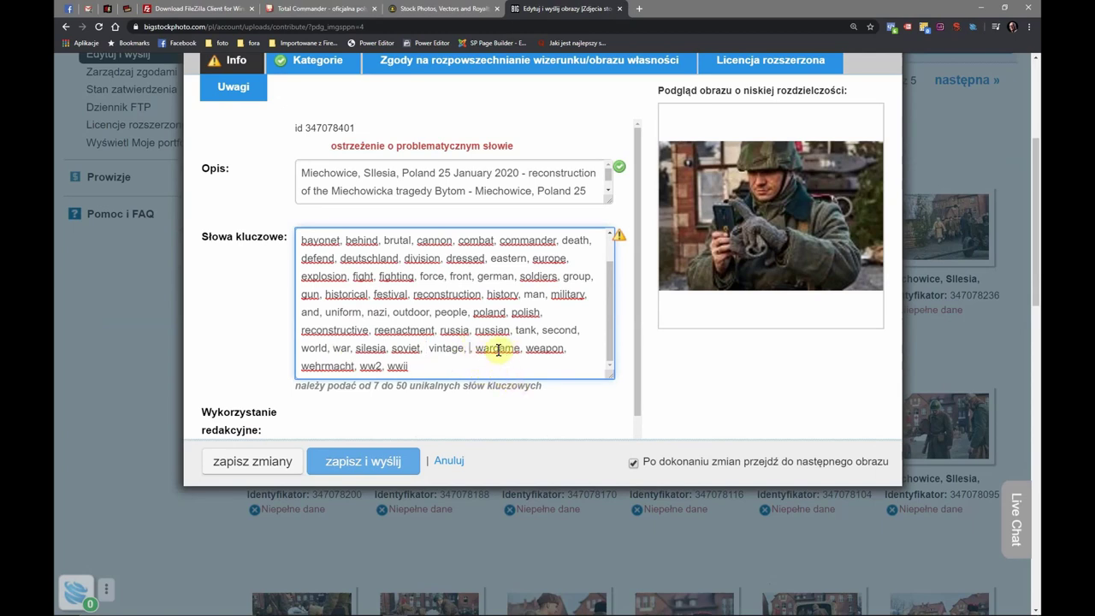
pyautogui.click(536, 367)
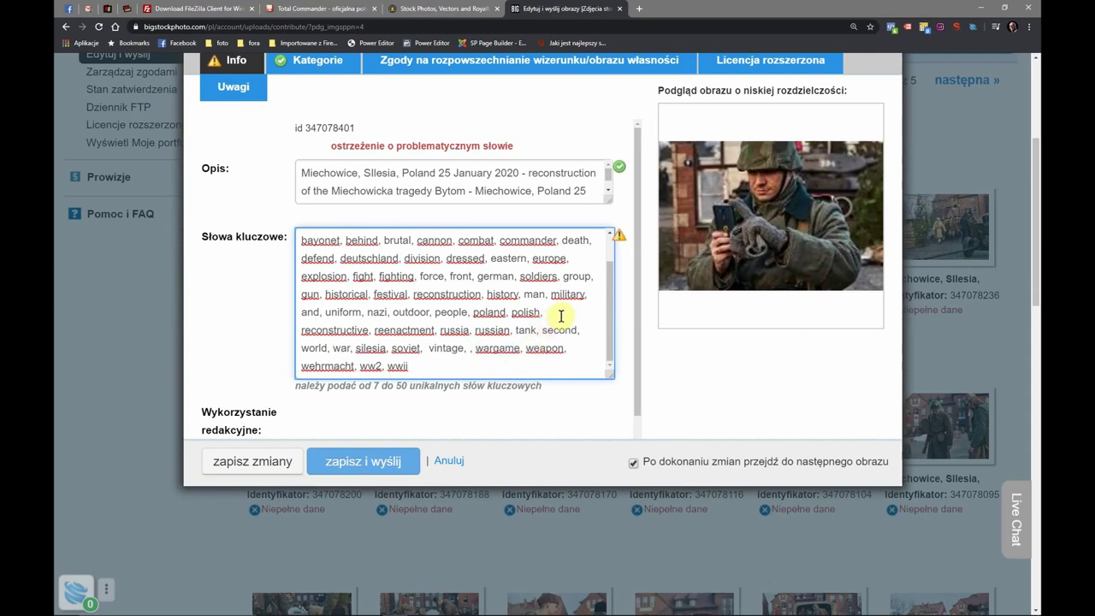
pyautogui.scroll(1, 515, 310)
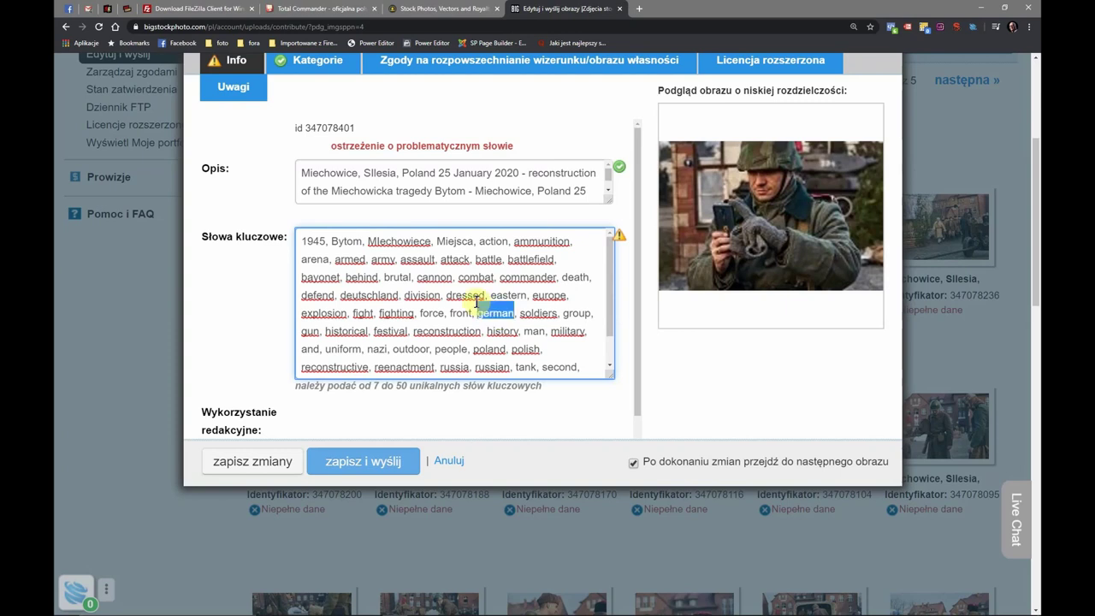
pyautogui.hotkey('ctrl', 'a')
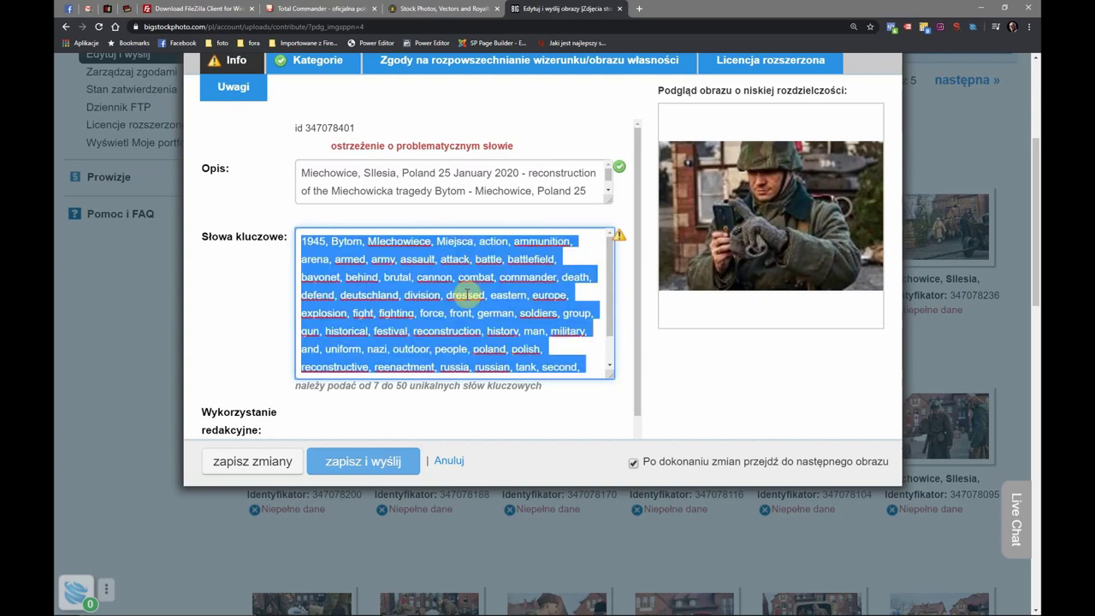
pyautogui.click(488, 292)
pyautogui.moveTo(445, 292); pyautogui.dragTo(484, 295)
pyautogui.press('BackSpace')
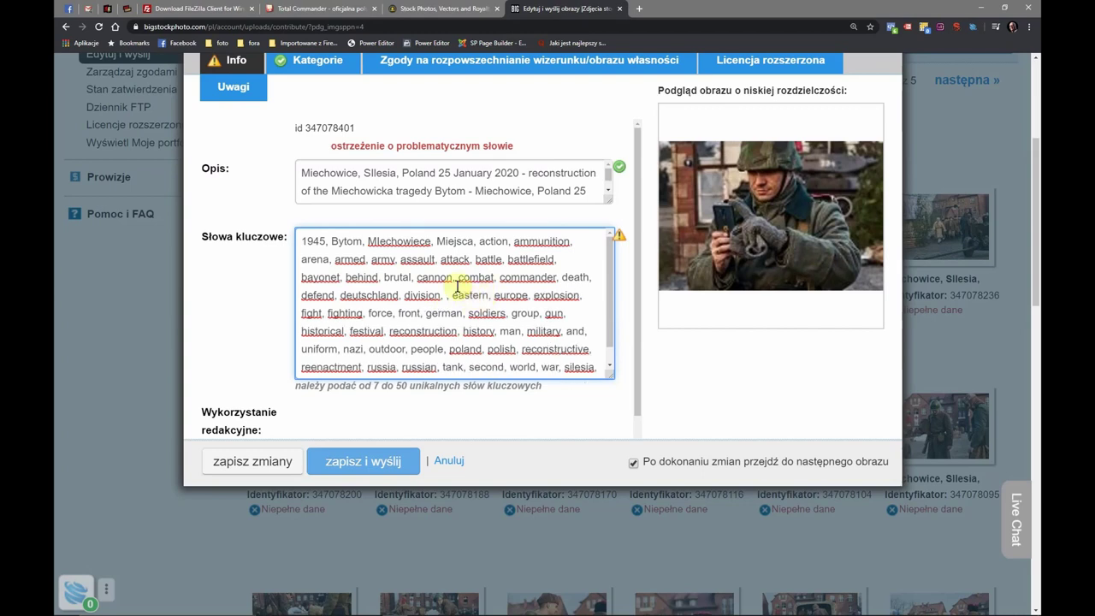
# - Remove the keywords "attack" and "Miejsca" from the soldier image's keyword list
pyautogui.doubleClick(456, 261)
pyautogui.press('BackSpace')
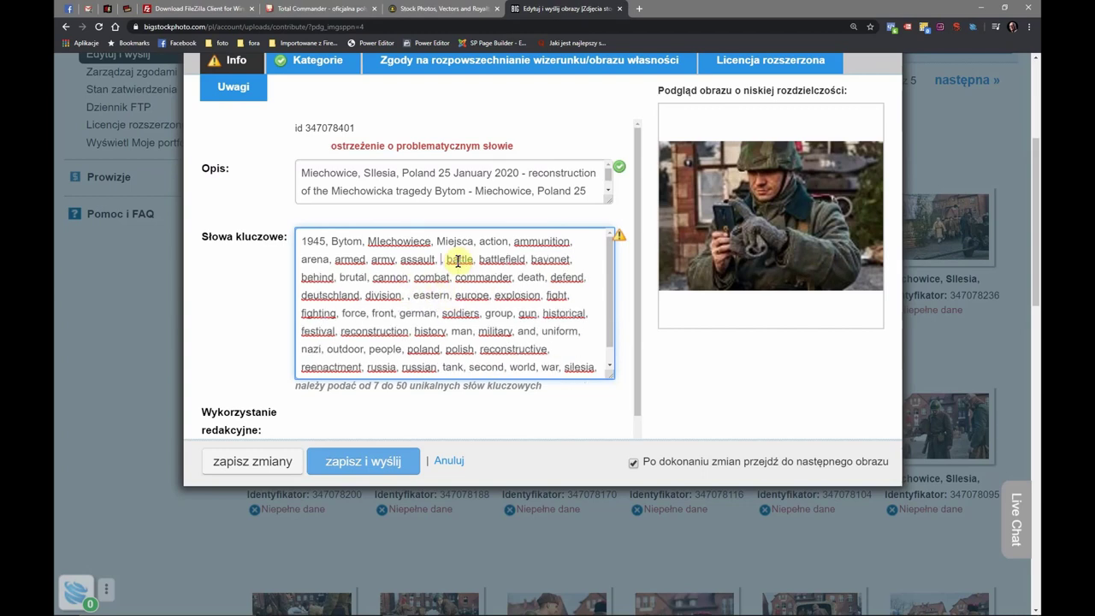
pyautogui.scroll(-1, 555, 338)
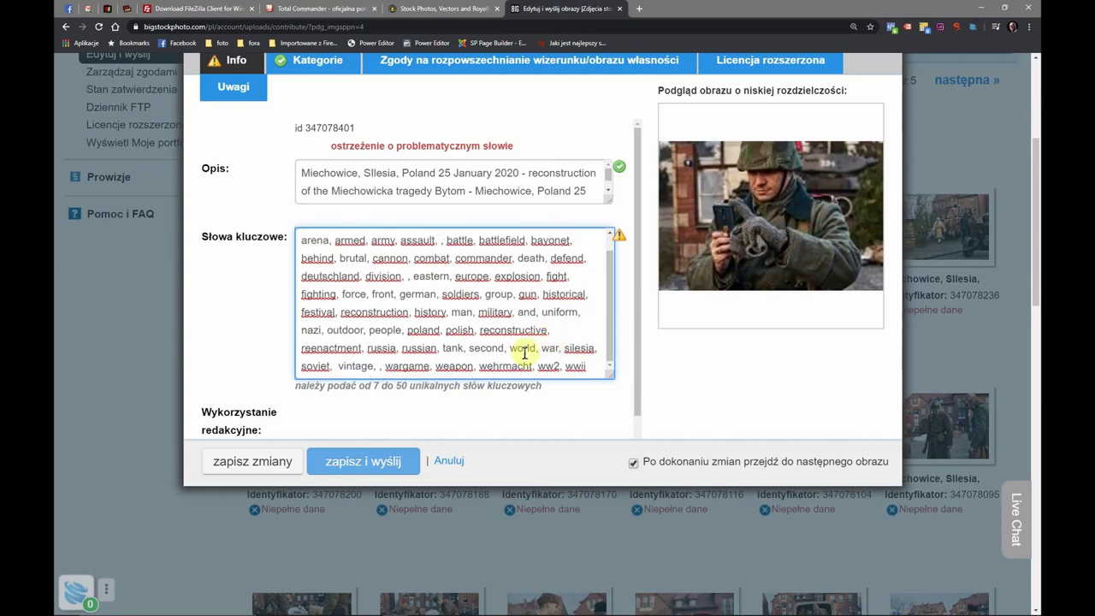
pyautogui.scroll(2, 522, 351)
pyautogui.scroll(-1, 521, 362)
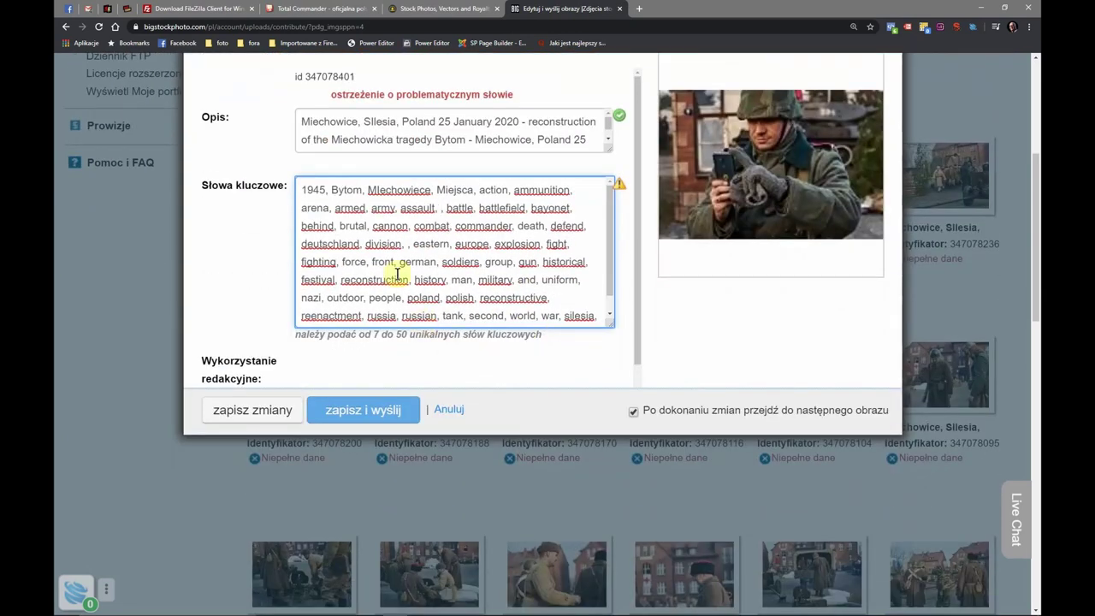
pyautogui.click(440, 208)
pyautogui.doubleClick(459, 192)
pyautogui.press('BackSpace')
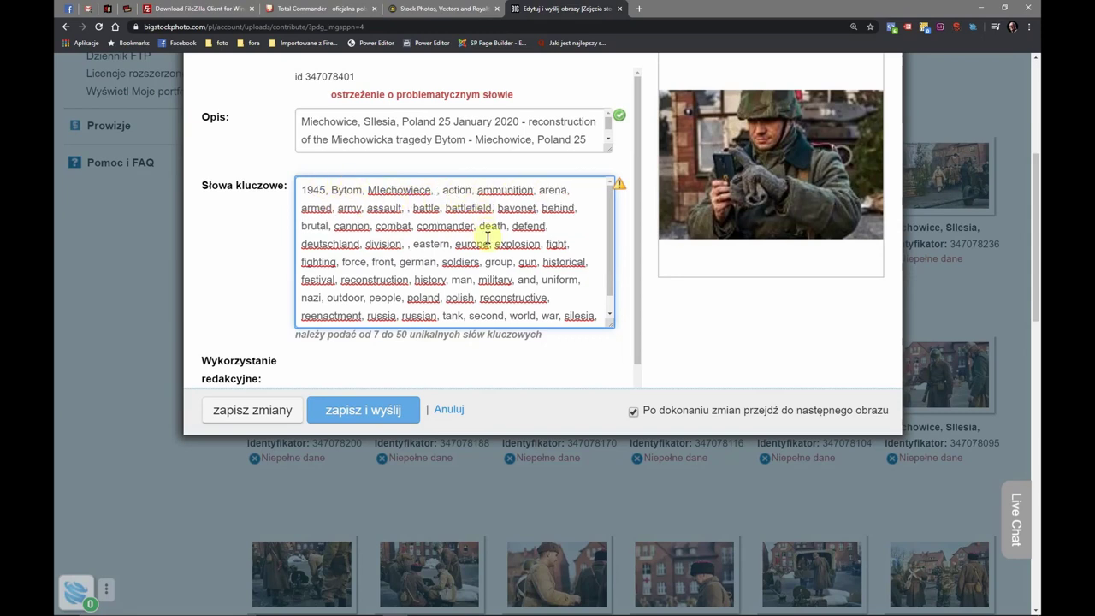
# - Delete the leftover commas before the keywords "action" and "battle"
pyautogui.press('Delete')
pyautogui.press('Delete')
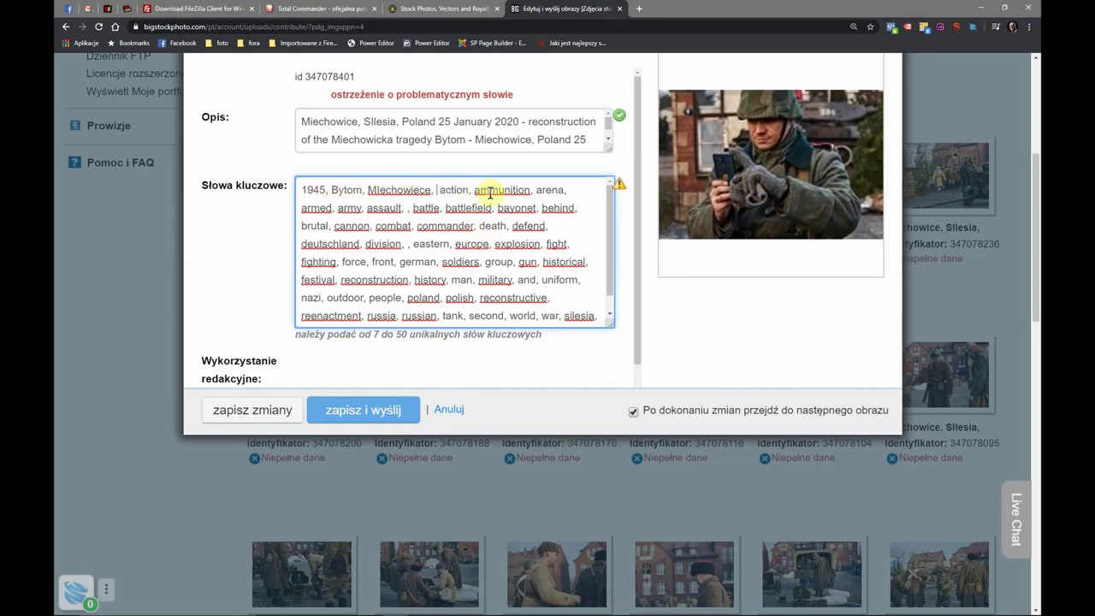
pyautogui.click(410, 210)
pyautogui.press('Delete')
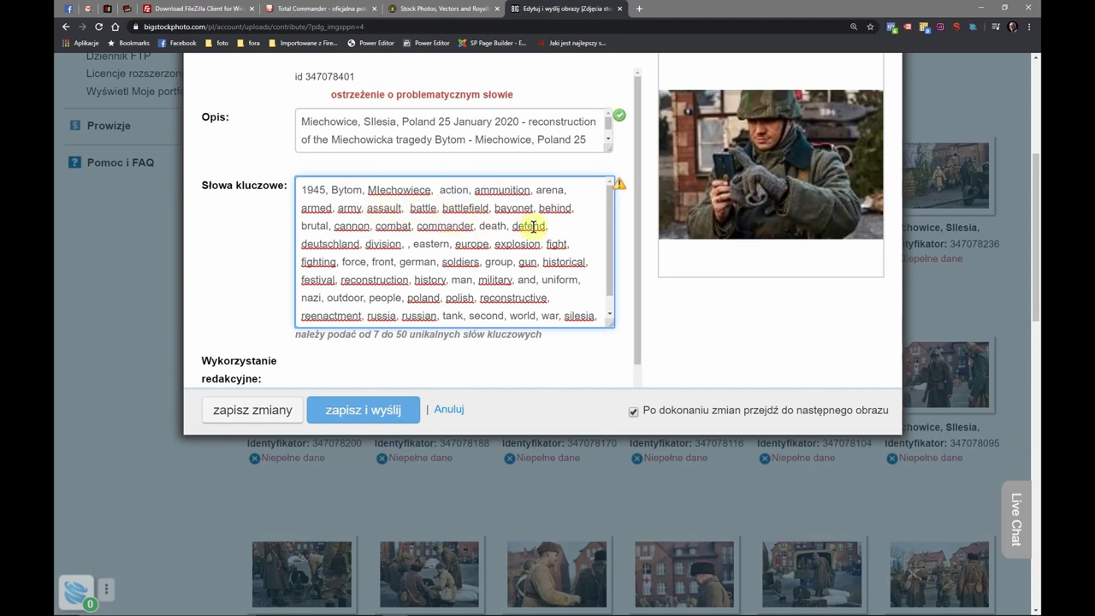
# - Remove the keywords "vintage" and "weapon" from the end of the keyword list
pyautogui.scroll(-5, 379, 246)
pyautogui.scroll(3, 376, 248)
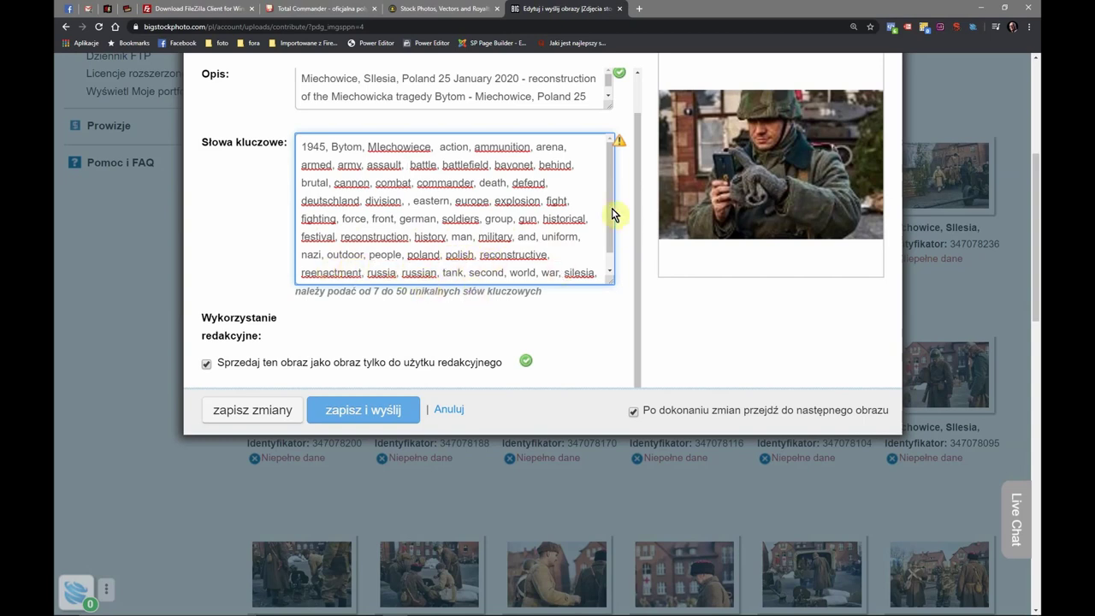
pyautogui.scroll(-1, 517, 180)
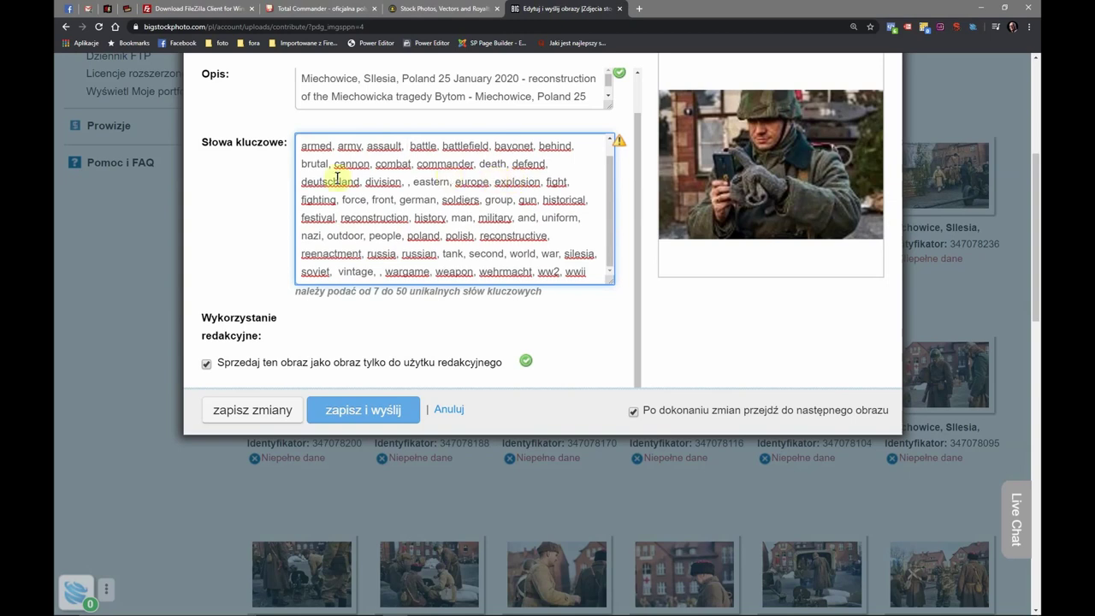
pyautogui.doubleClick(356, 273)
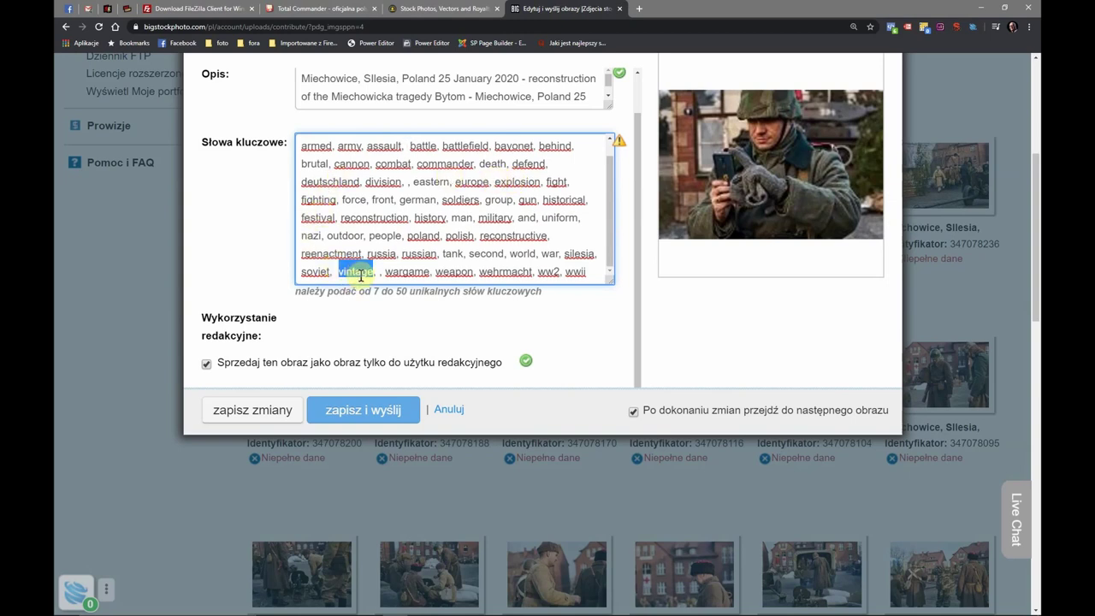
pyautogui.press('Delete')
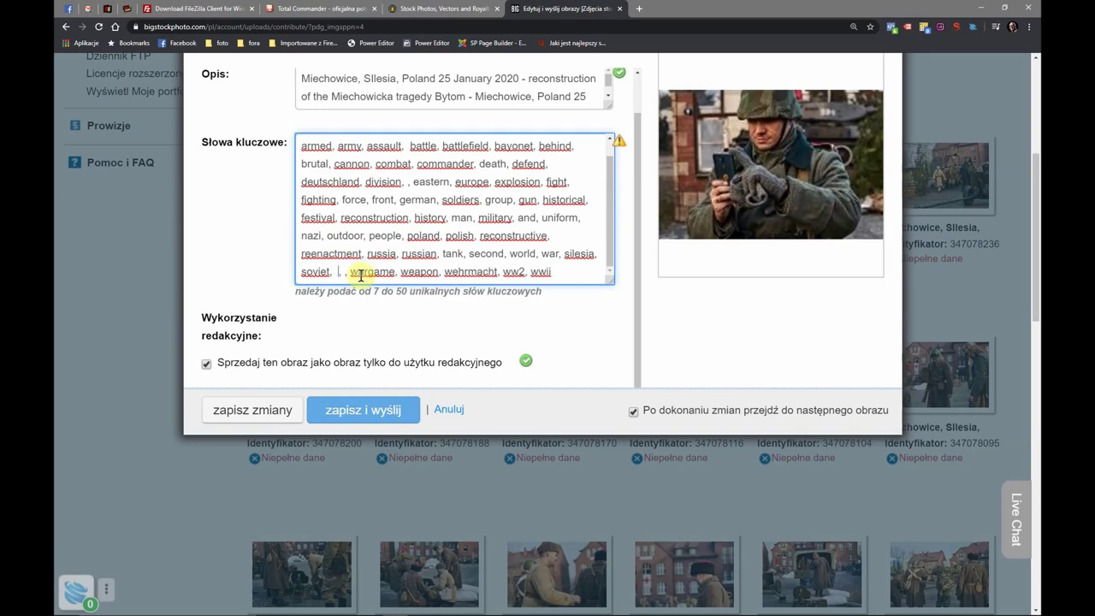
pyautogui.doubleClick(427, 273)
pyautogui.press('Delete')
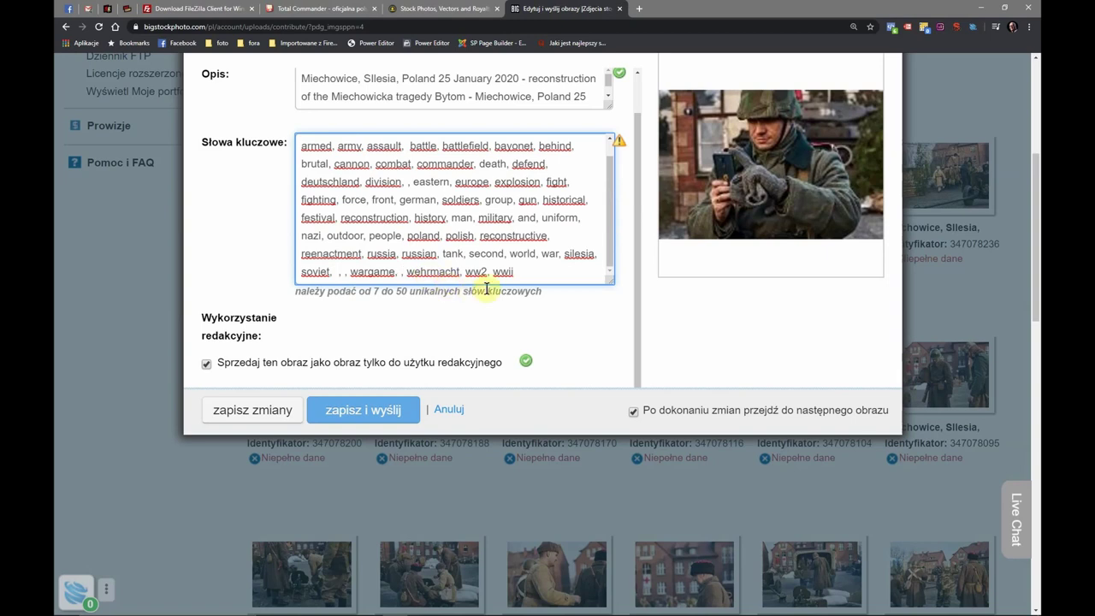
# - Remove the keywords "europe" and "explosion" after "eastern" in the keyword list
pyautogui.scroll(1, 485, 224)
pyautogui.doubleClick(478, 202)
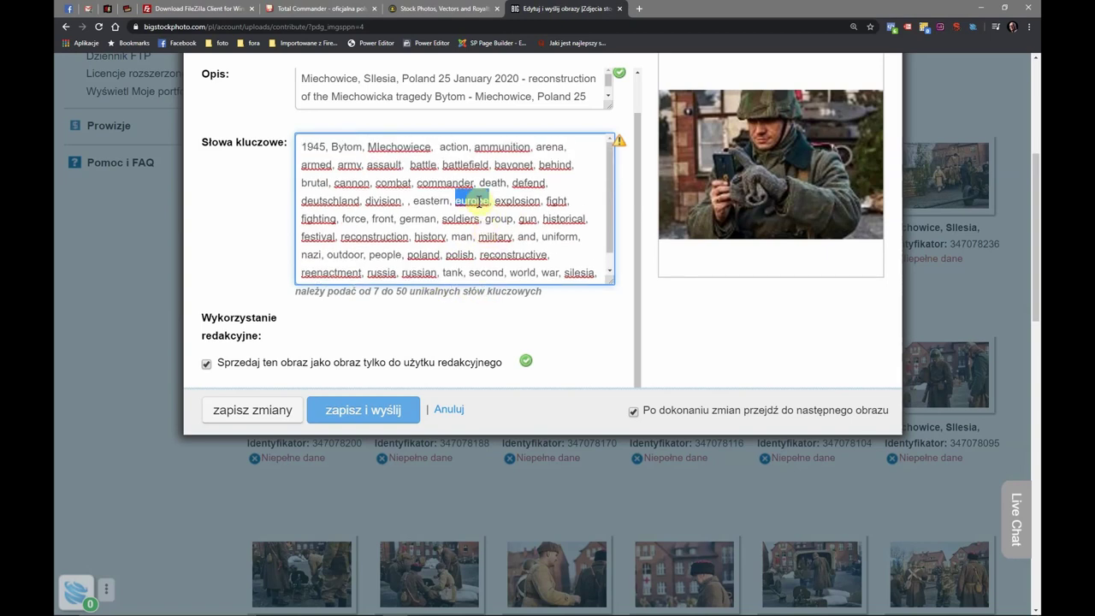
pyautogui.press('Delete')
pyautogui.press('Delete')
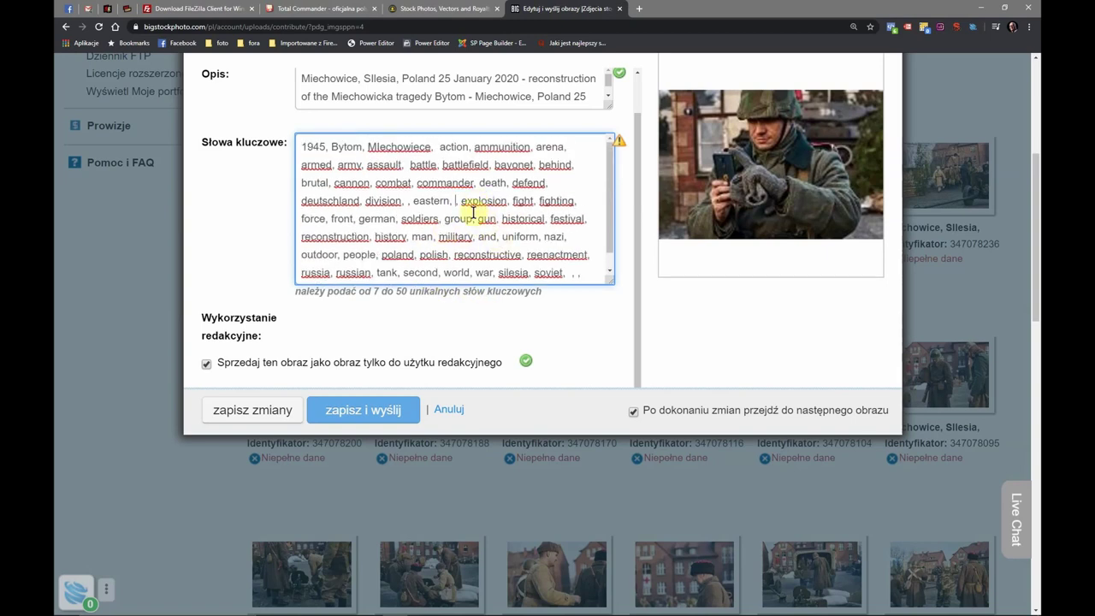
pyautogui.moveTo(456, 202); pyautogui.dragTo(503, 202)
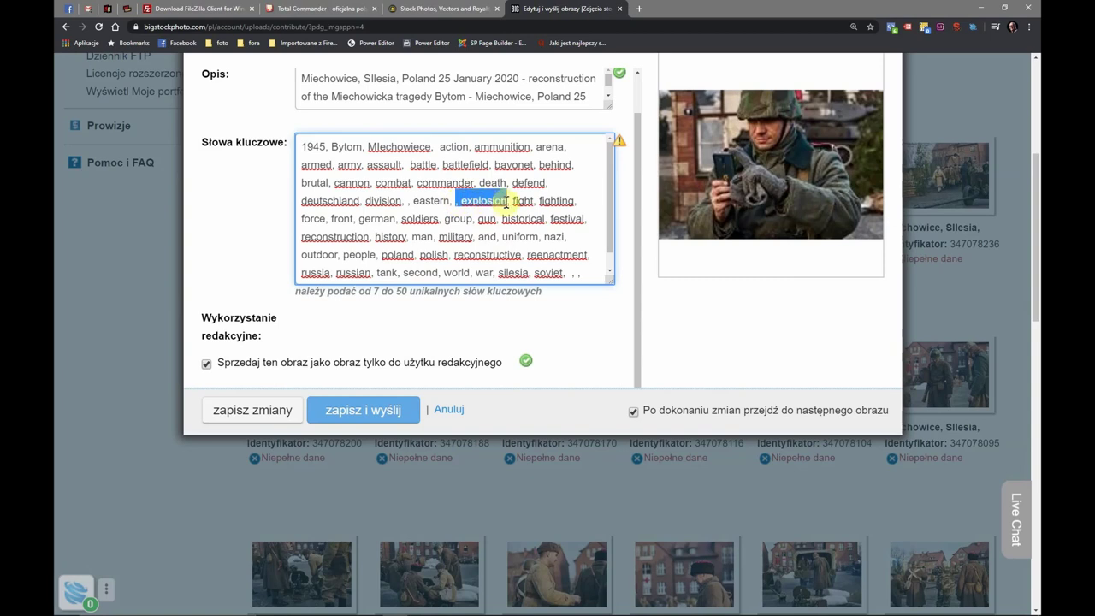
pyautogui.press('Delete')
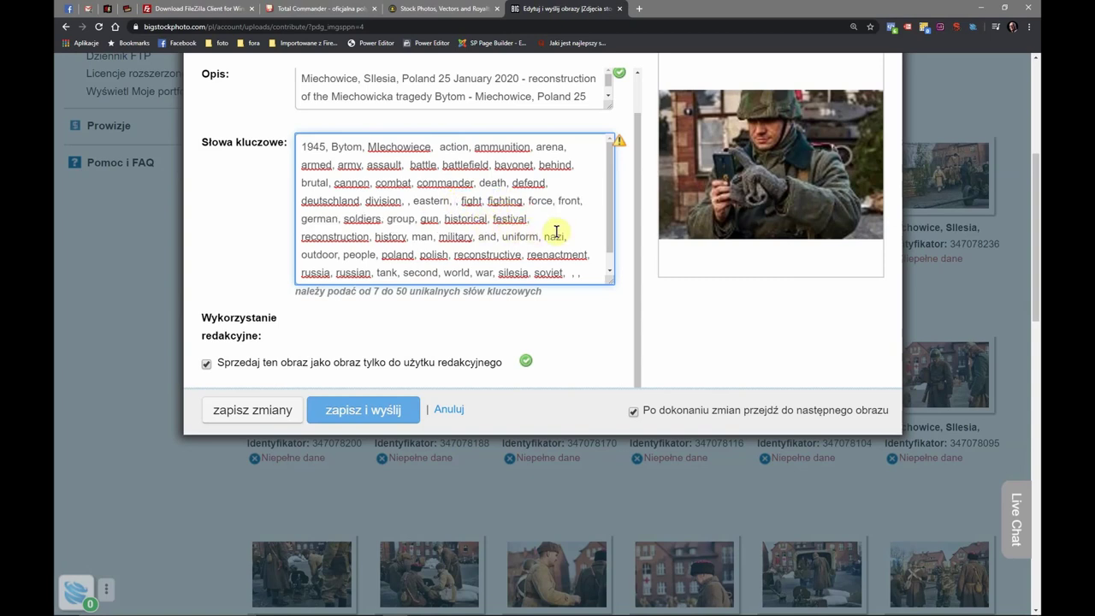
# - Remove the keywords "group" and "and" along with their leftover commas
pyautogui.doubleClick(400, 219)
pyautogui.press('Delete')
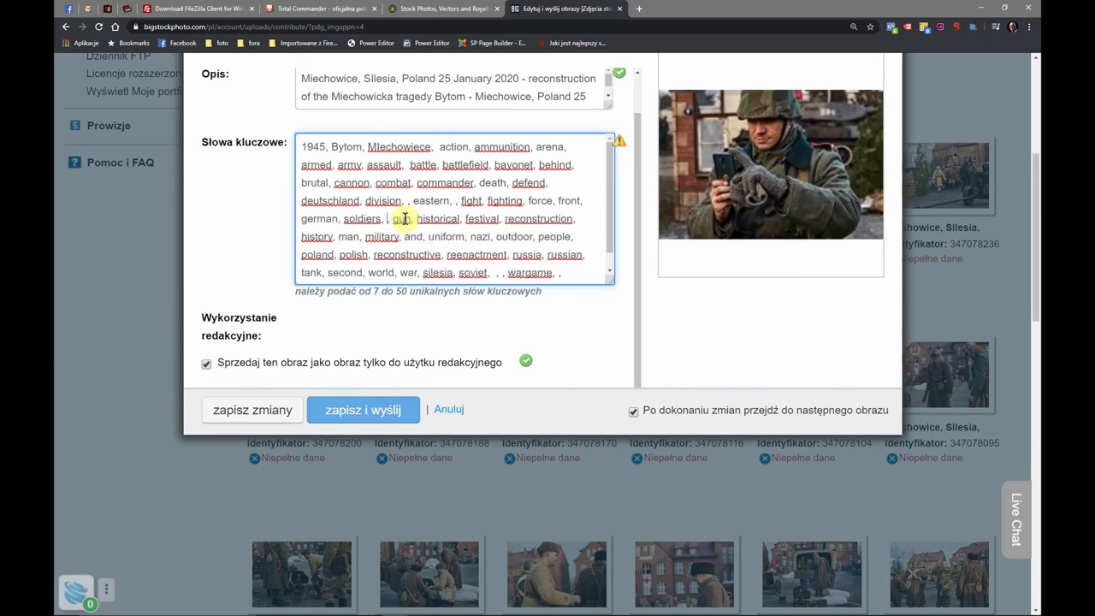
pyautogui.press('Delete')
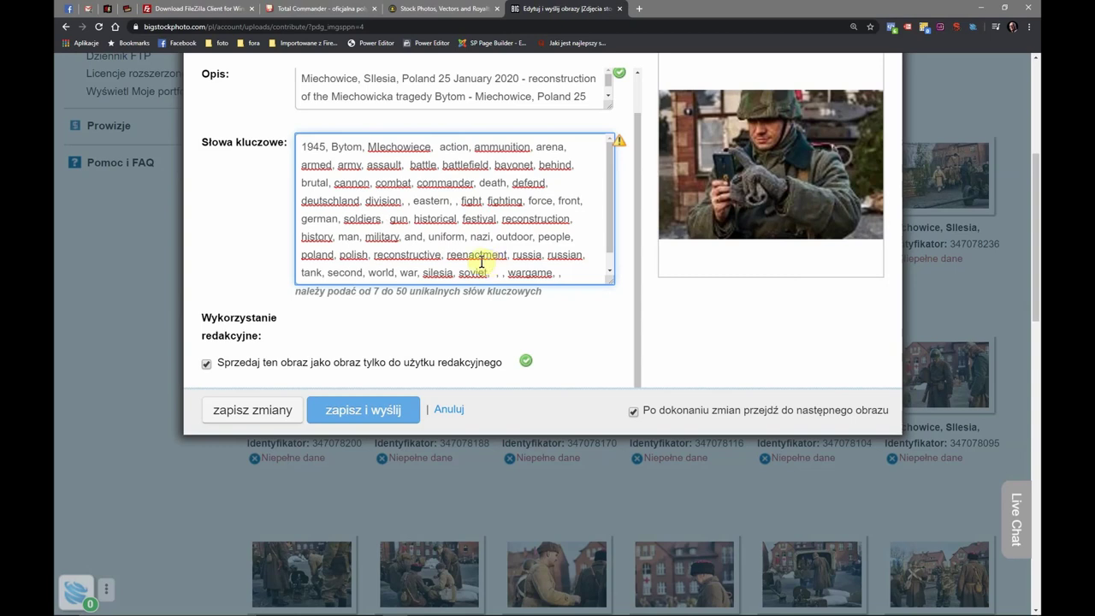
pyautogui.doubleClick(411, 237)
pyautogui.press('BackSpace')
pyautogui.press('BackSpace')
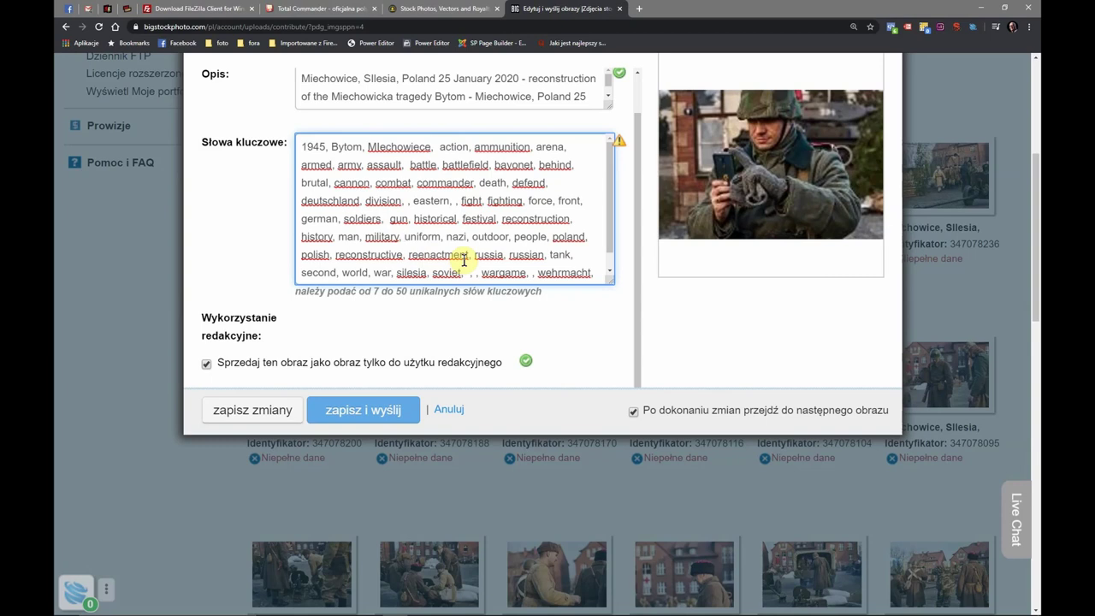
# - Remove the keywords "polish", "second", "world" and "war" from the soldier image's keyword list
pyautogui.scroll(-1, 465, 260)
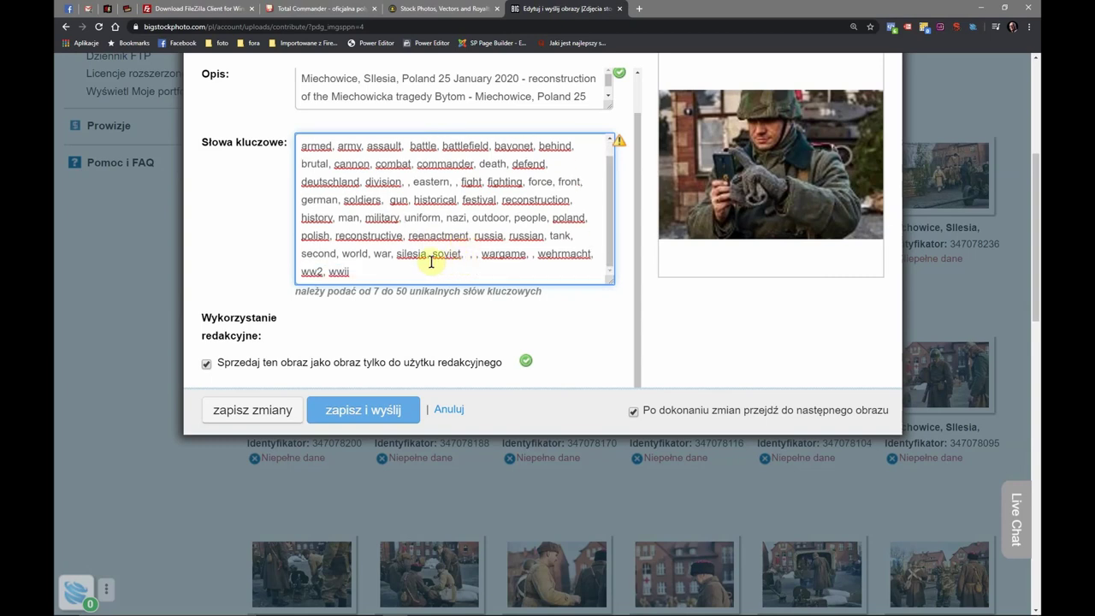
pyautogui.doubleClick(314, 238)
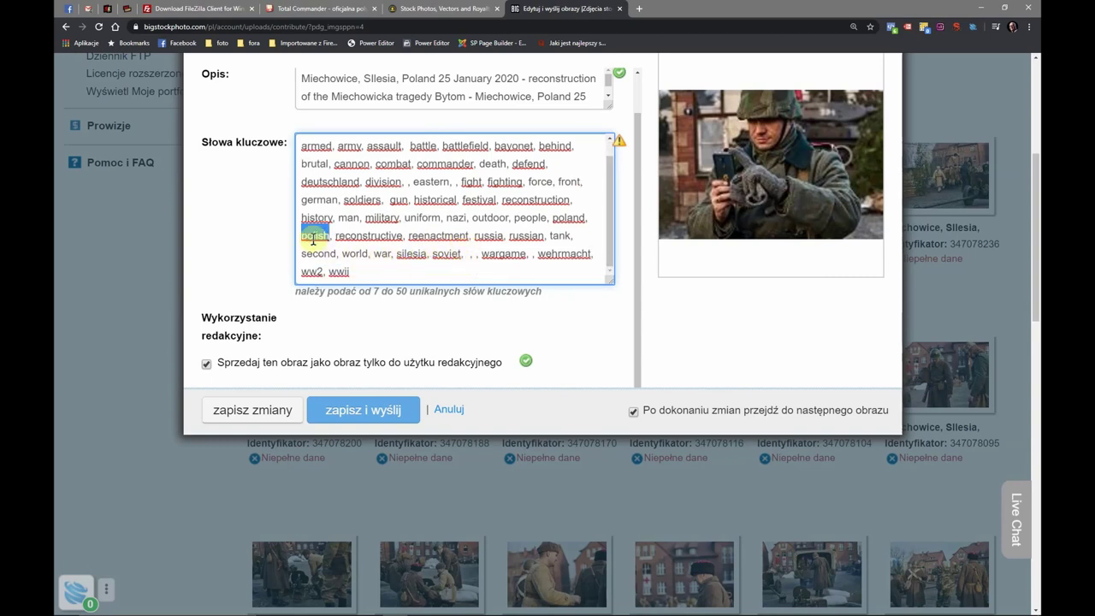
pyautogui.press('BackSpace')
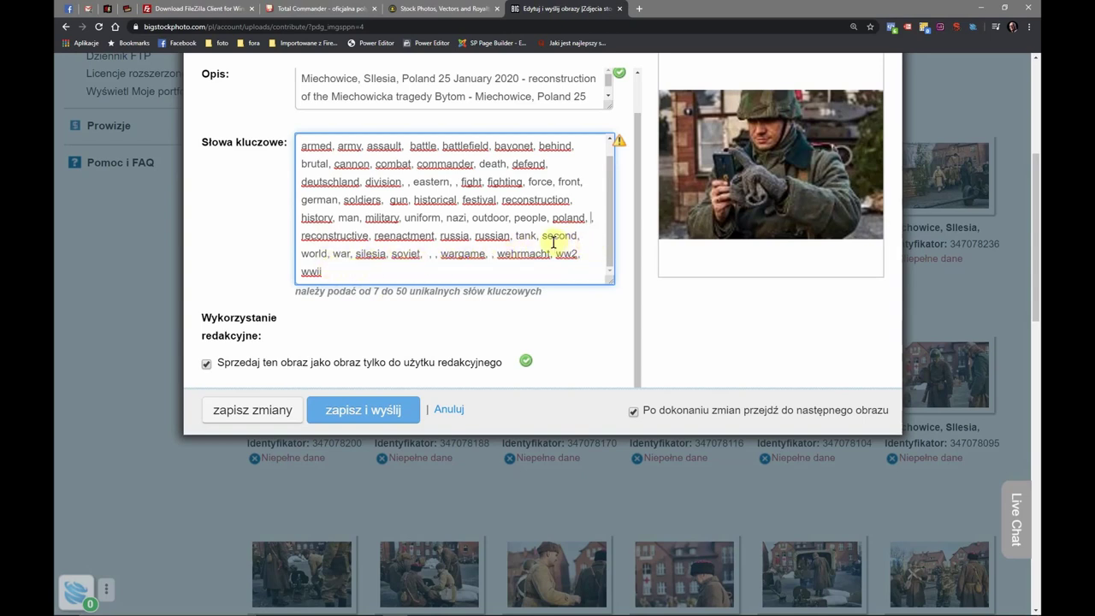
pyautogui.moveTo(543, 235); pyautogui.dragTo(355, 257)
pyautogui.press('BackSpace')
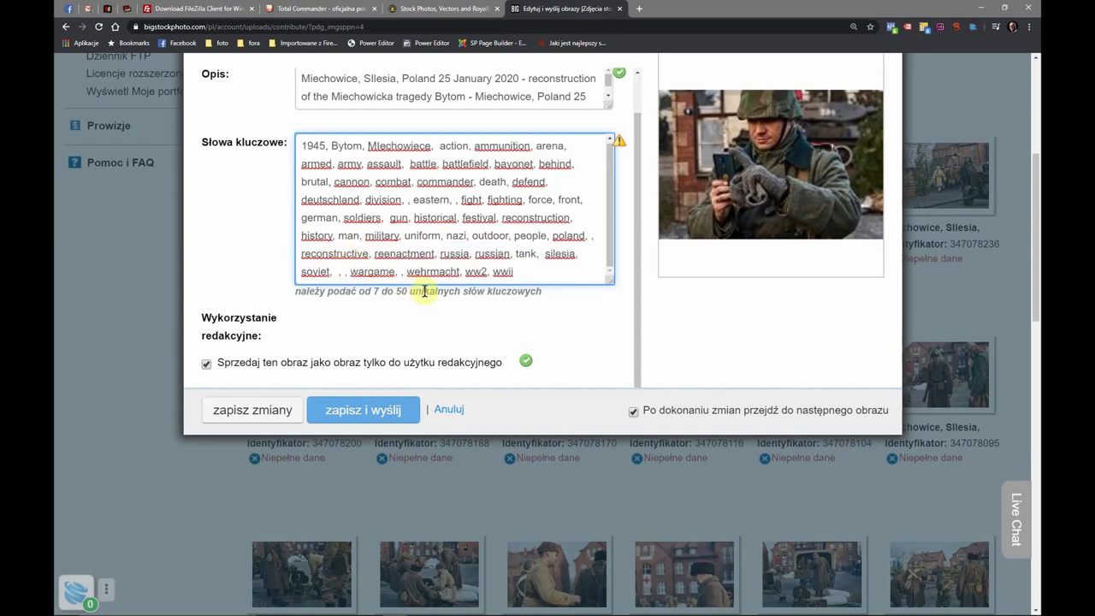
# - Delete the surplus commas and spaces between the keywords "soviet" and "wargame"
pyautogui.press('BackSpace')
pyautogui.press('BackSpace')
pyautogui.press('Delete')
pyautogui.press('Delete')
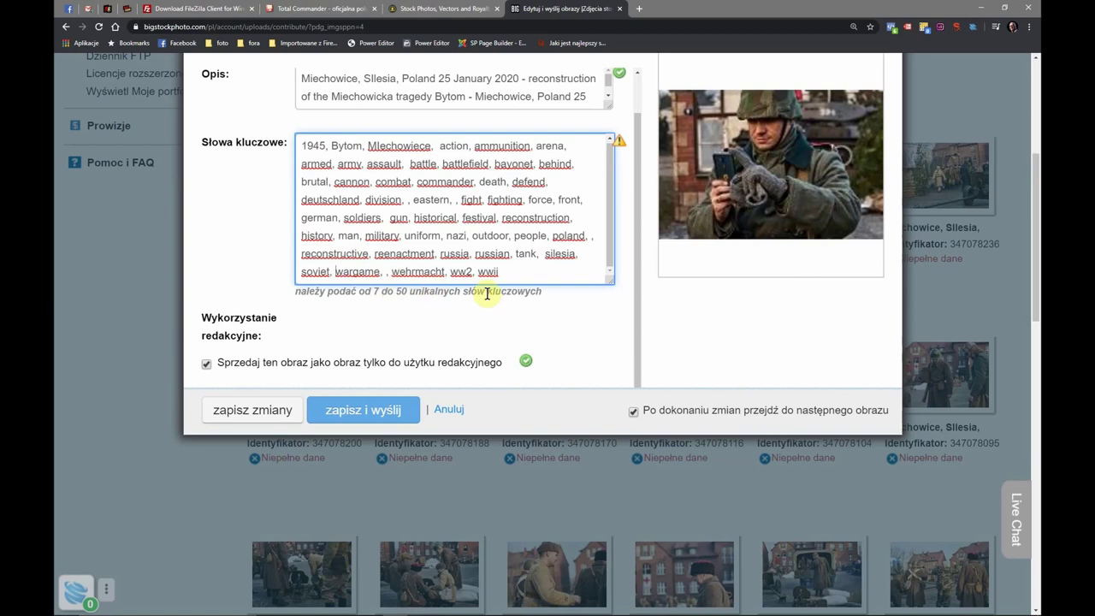
# - Copy the soldier image's entire cleaned keyword list to the clipboard
pyautogui.moveTo(514, 274); pyautogui.dragTo(300, 188)
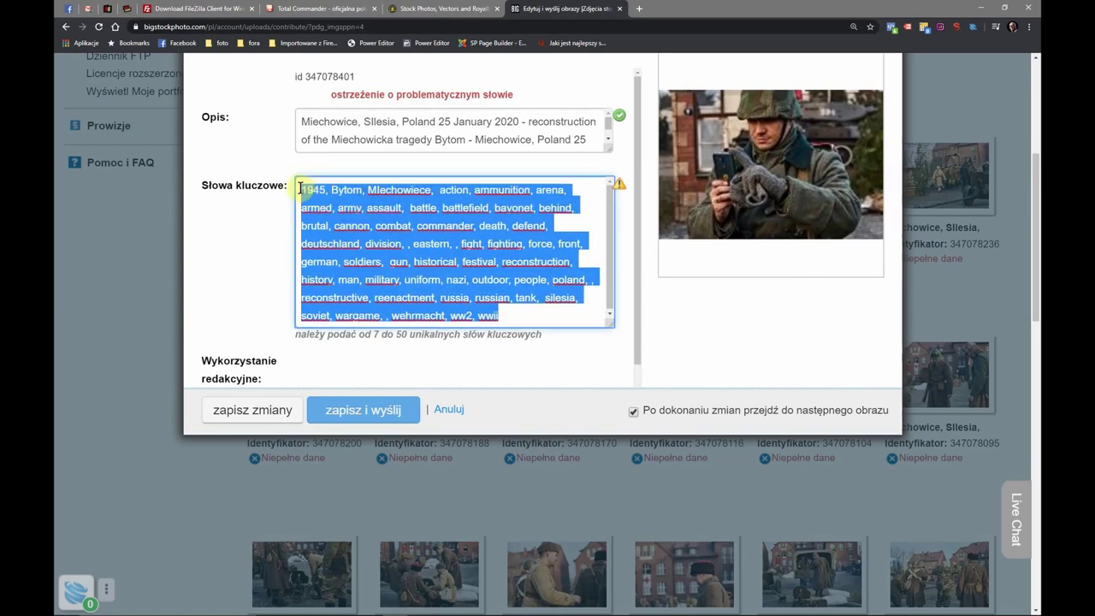
pyautogui.rightClick(364, 198)
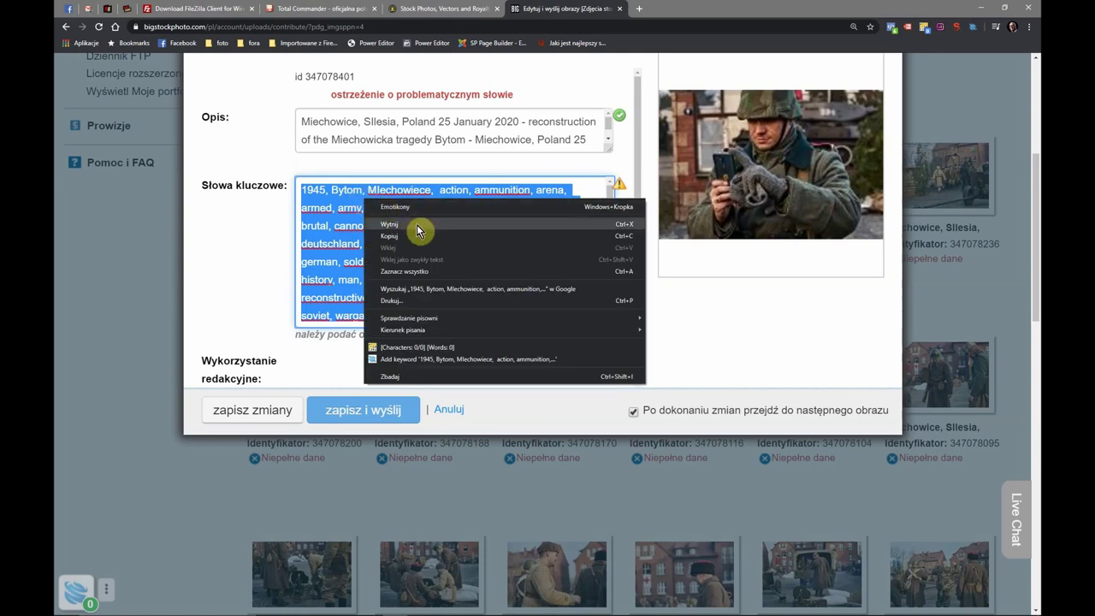
pyautogui.click(418, 236)
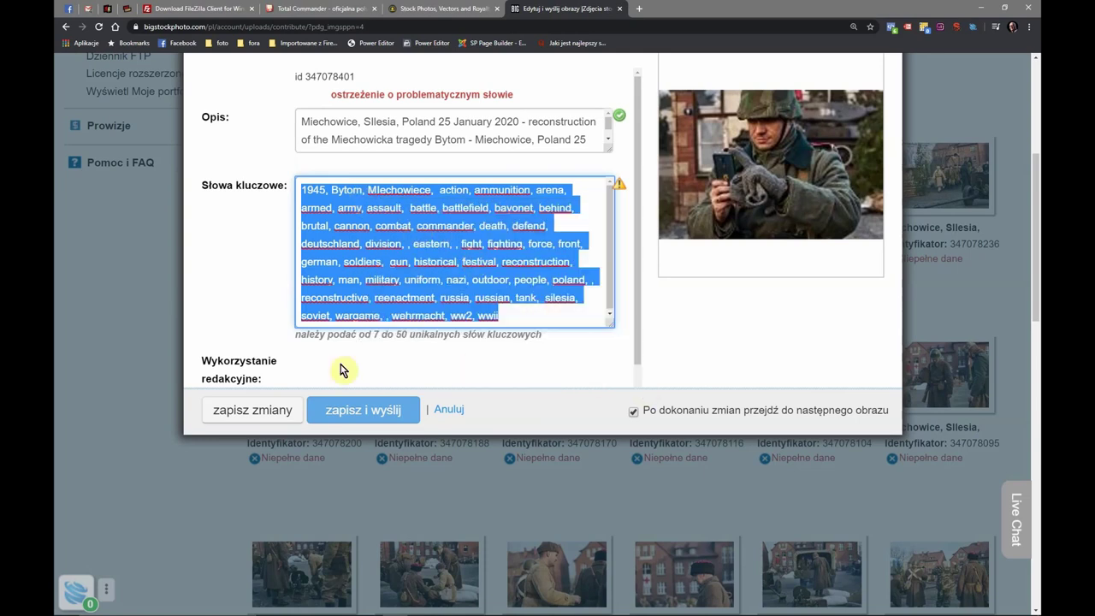
# - Save the soldier image's changes, then close the next image's editor and the status message
pyautogui.click(262, 414)
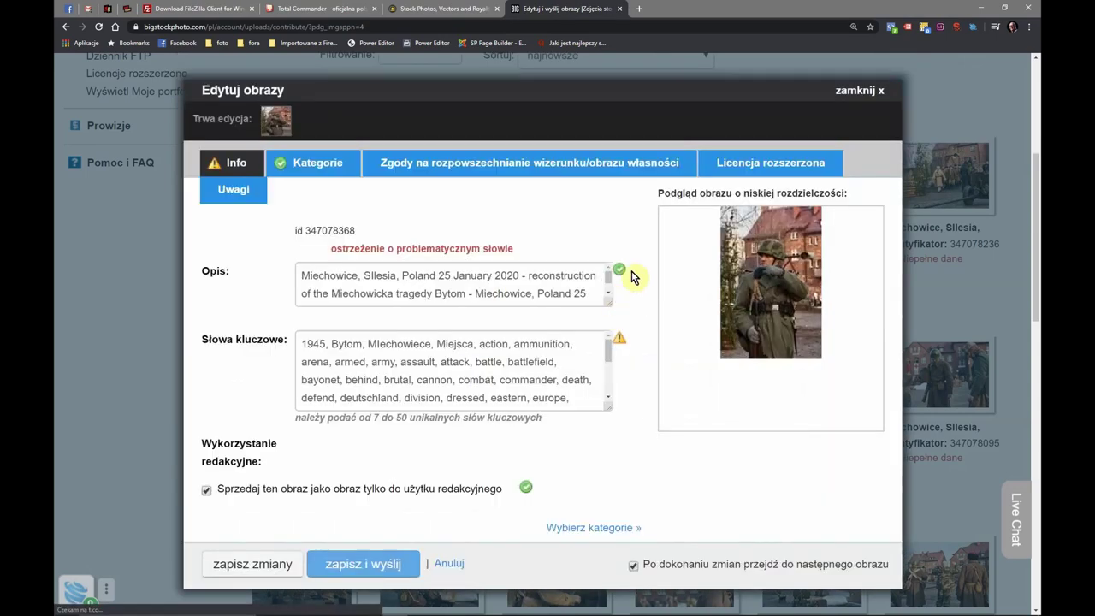
pyautogui.click(859, 90)
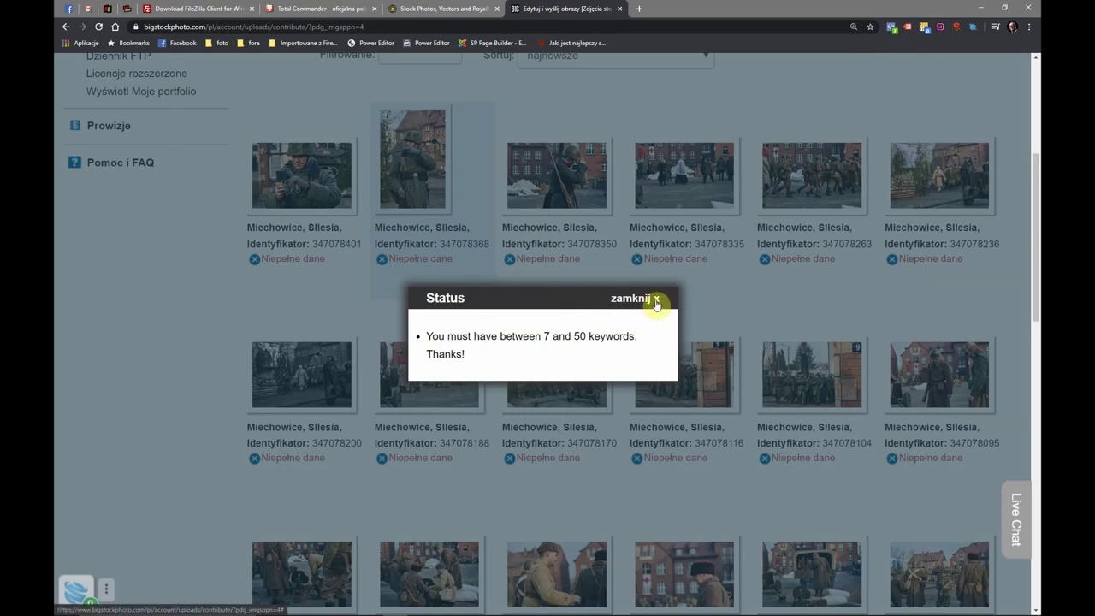
pyautogui.click(656, 300)
# - Reopen the soldier-with-phone image with an enlarged keyword box and remove the keyword "bayonet"
pyautogui.click(323, 197)
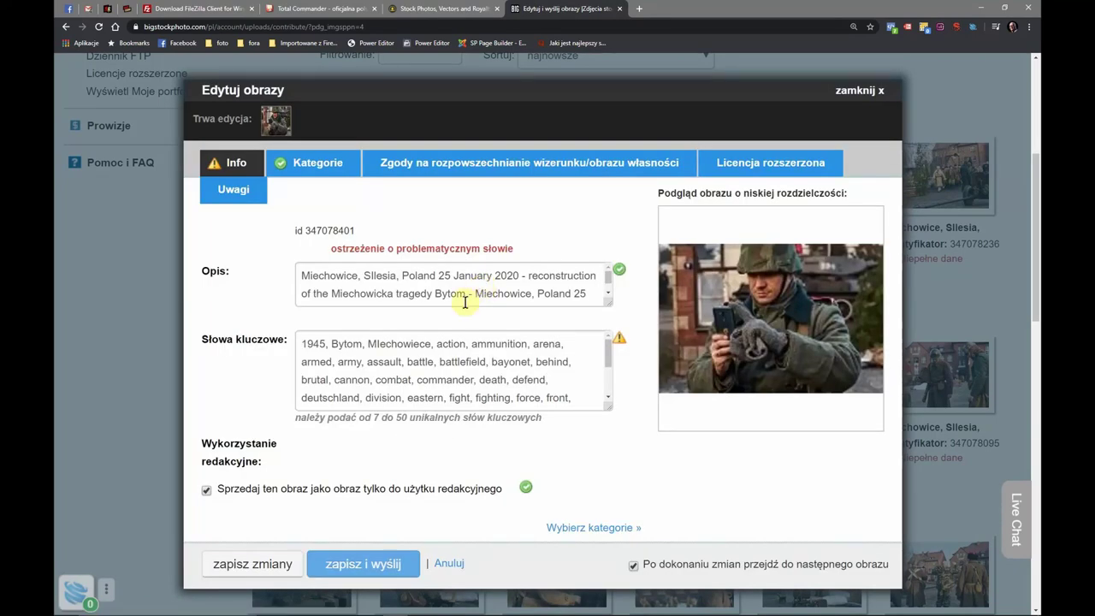
pyautogui.scroll(-3, 465, 302)
pyautogui.scroll(2, 455, 311)
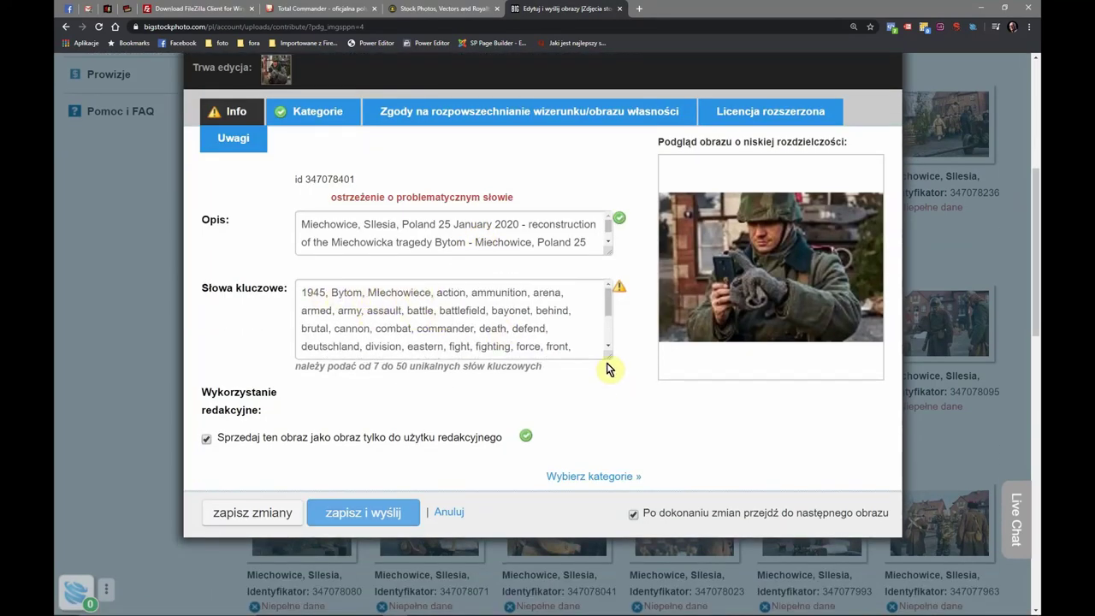
pyautogui.moveTo(608, 354); pyautogui.dragTo(579, 445)
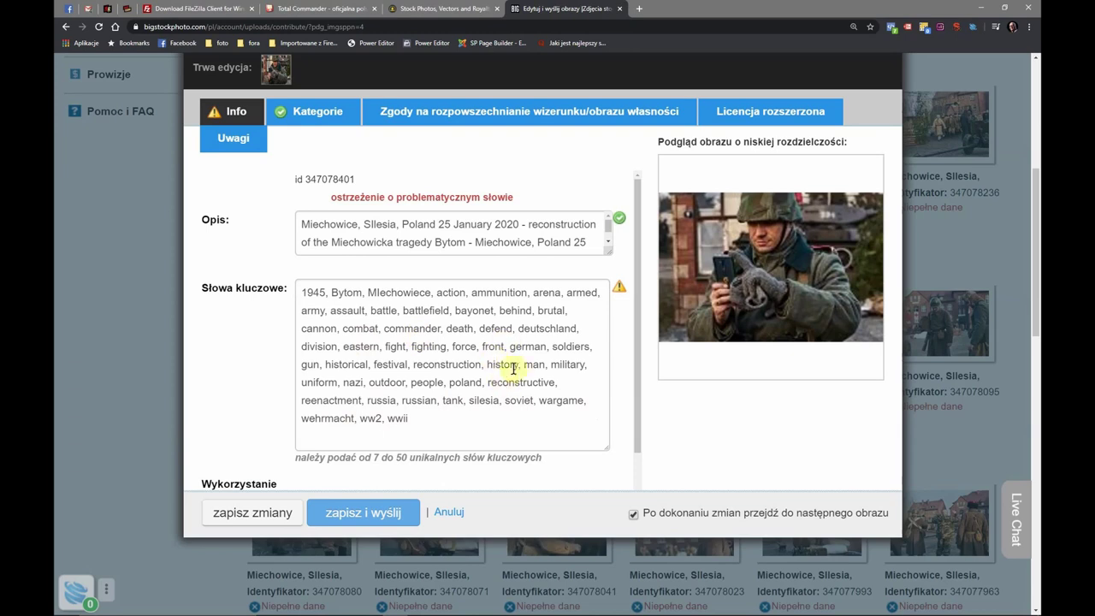
pyautogui.doubleClick(475, 311)
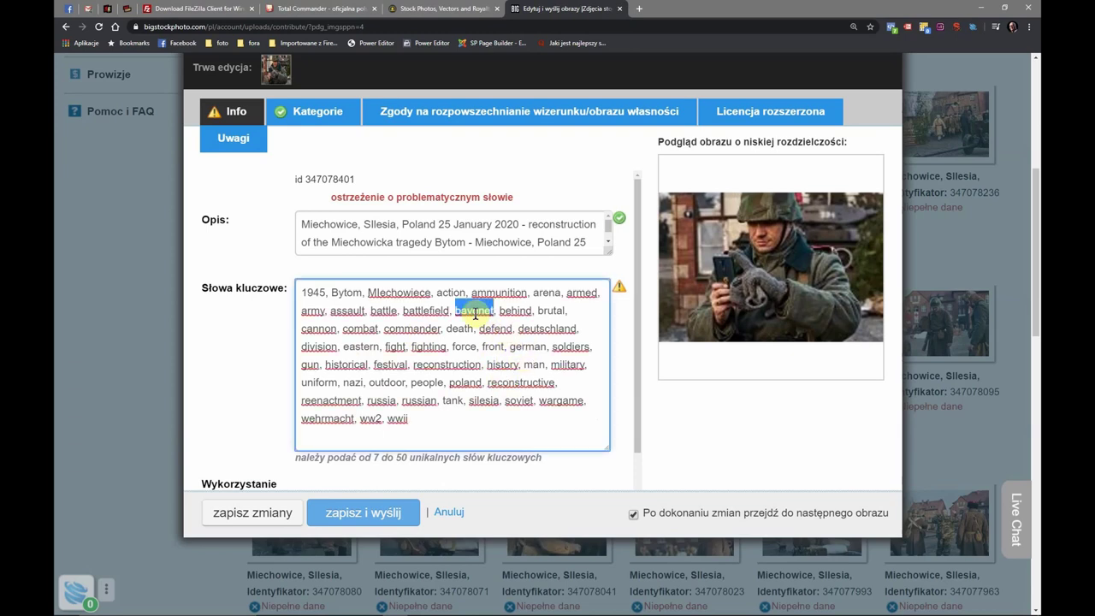
pyautogui.press('BackSpace')
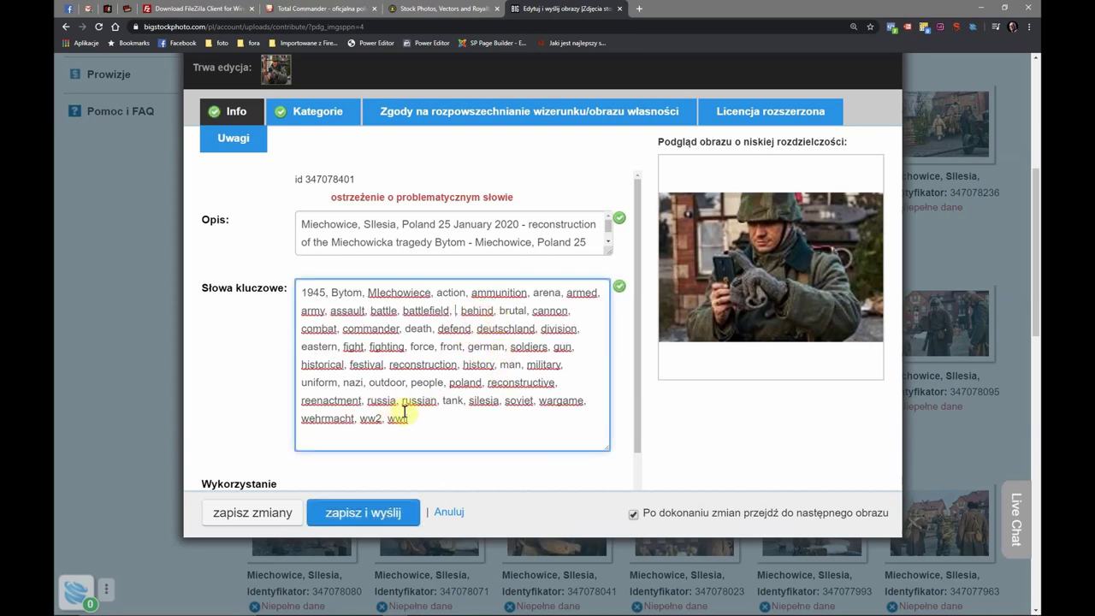
# - Copy the whole keyword list of the soldier image, then save and submit the image
pyautogui.moveTo(409, 419); pyautogui.dragTo(276, 300)
pyautogui.rightClick(326, 300)
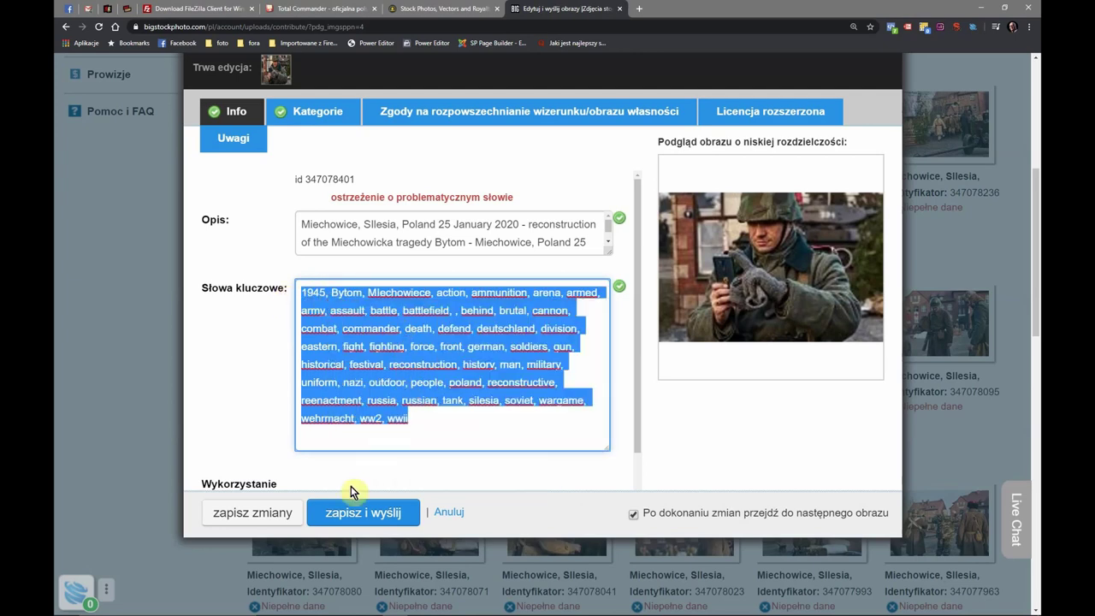
pyautogui.click(353, 515)
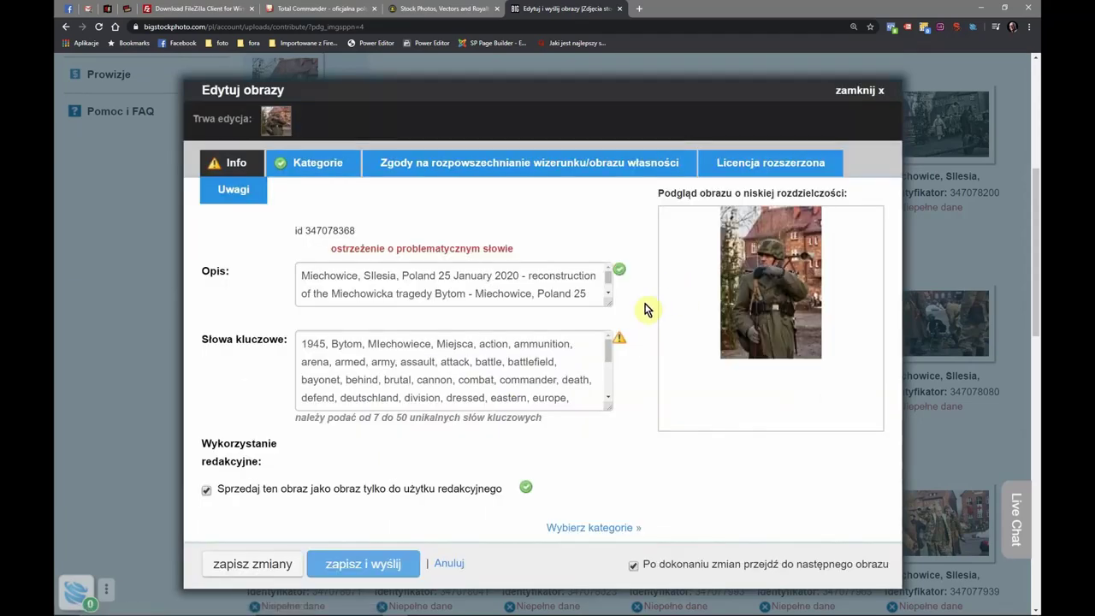
# - Close the single-image editor and select all the images on page 4 of the Bigstock upload list
pyautogui.click(858, 93)
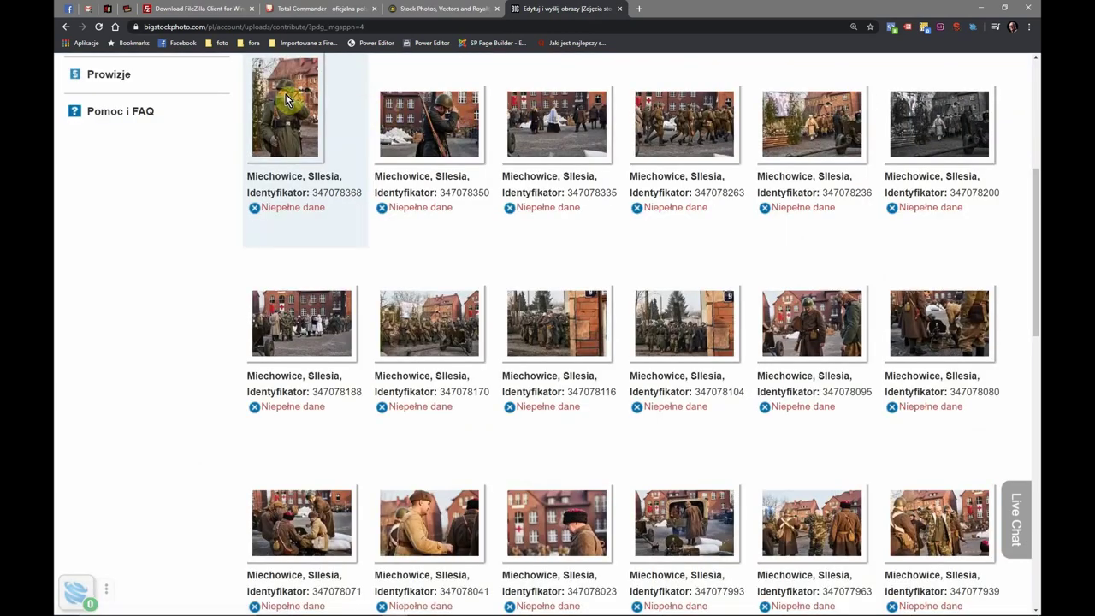
pyautogui.scroll(-6, 601, 262)
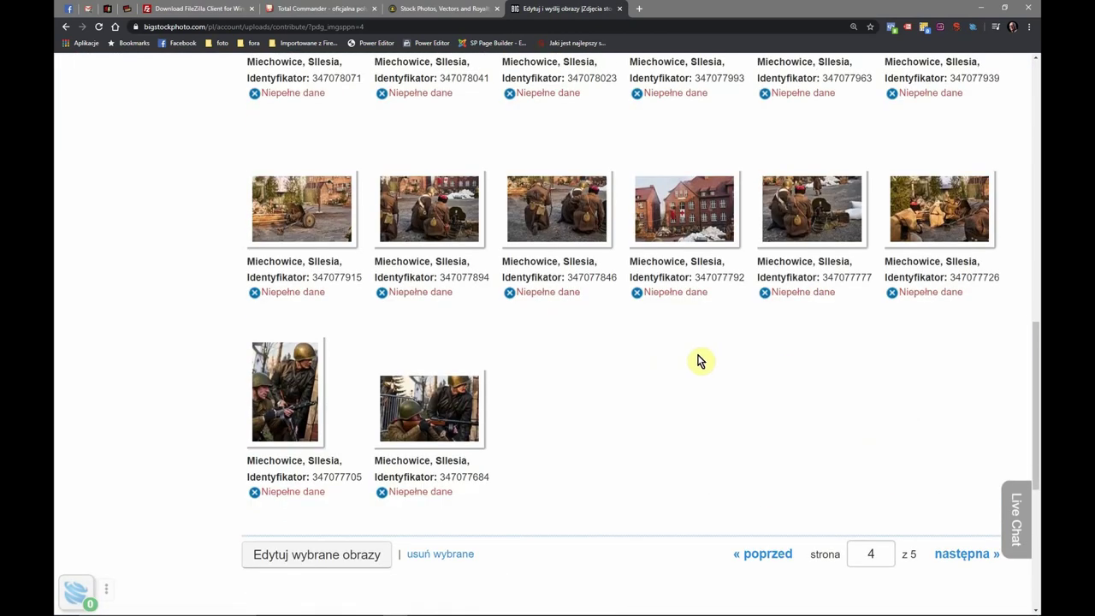
pyautogui.click(447, 385)
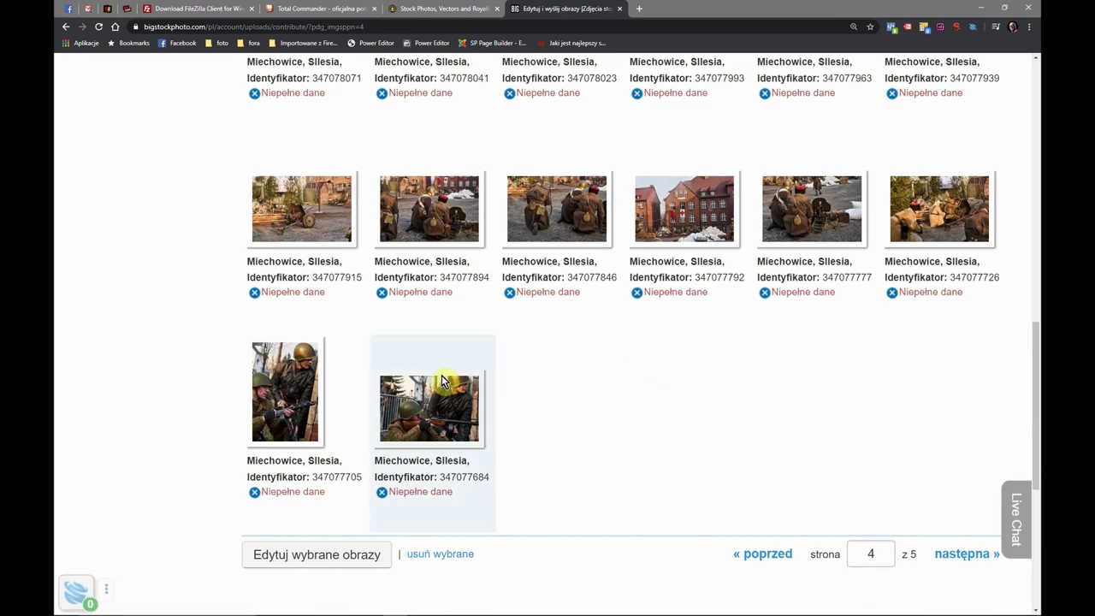
pyautogui.keyDown('shift'); pyautogui.click(296, 384); pyautogui.keyUp('shift')
pyautogui.scroll(15, 701, 165)
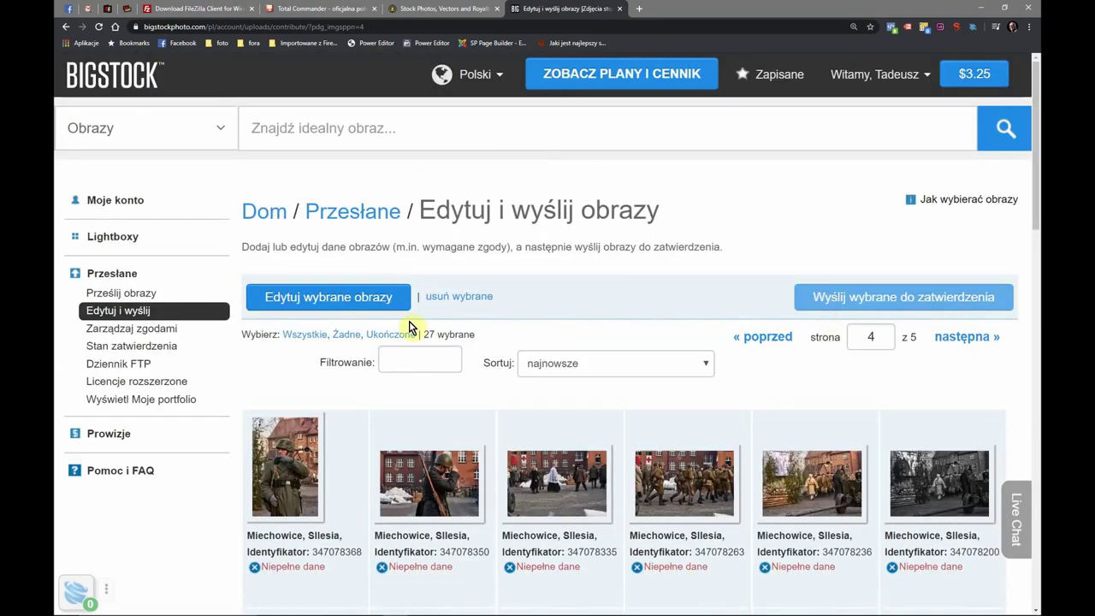
# - Open the selected images for batch editing, paste the copied keyword list into their keywords, and save the changes
pyautogui.click(340, 307)
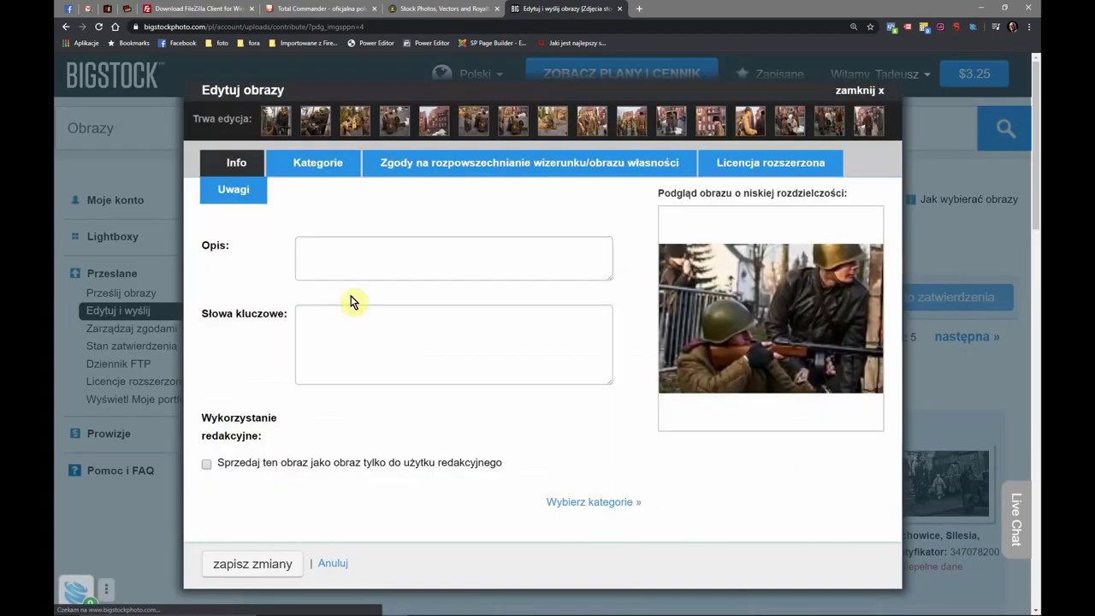
pyautogui.click(328, 320)
pyautogui.rightClick(331, 321)
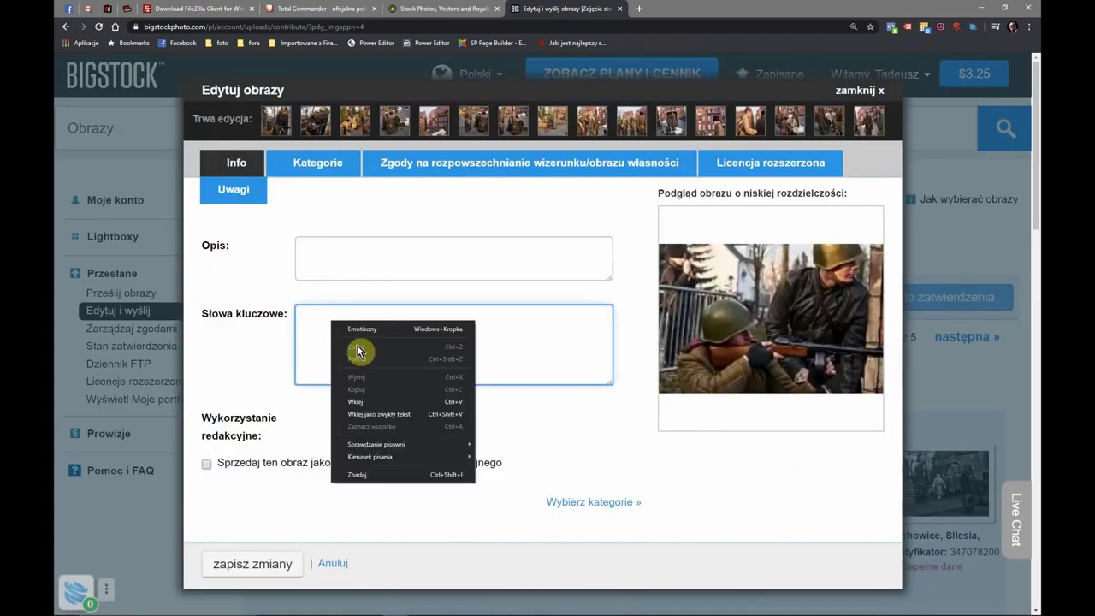
pyautogui.click(374, 402)
pyautogui.scroll(-2, 289, 511)
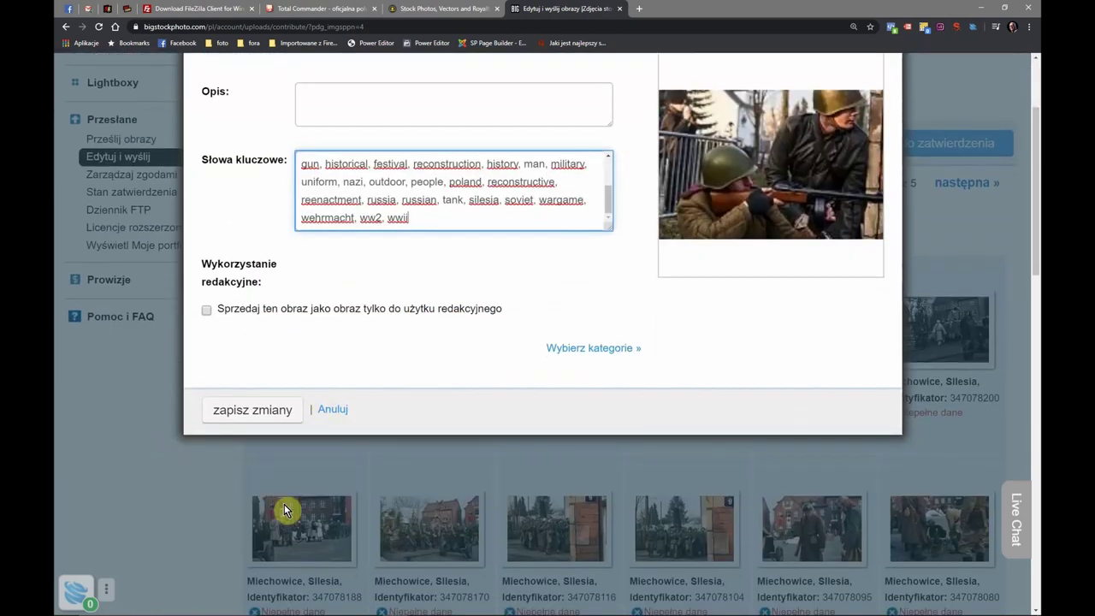
pyautogui.click(280, 426)
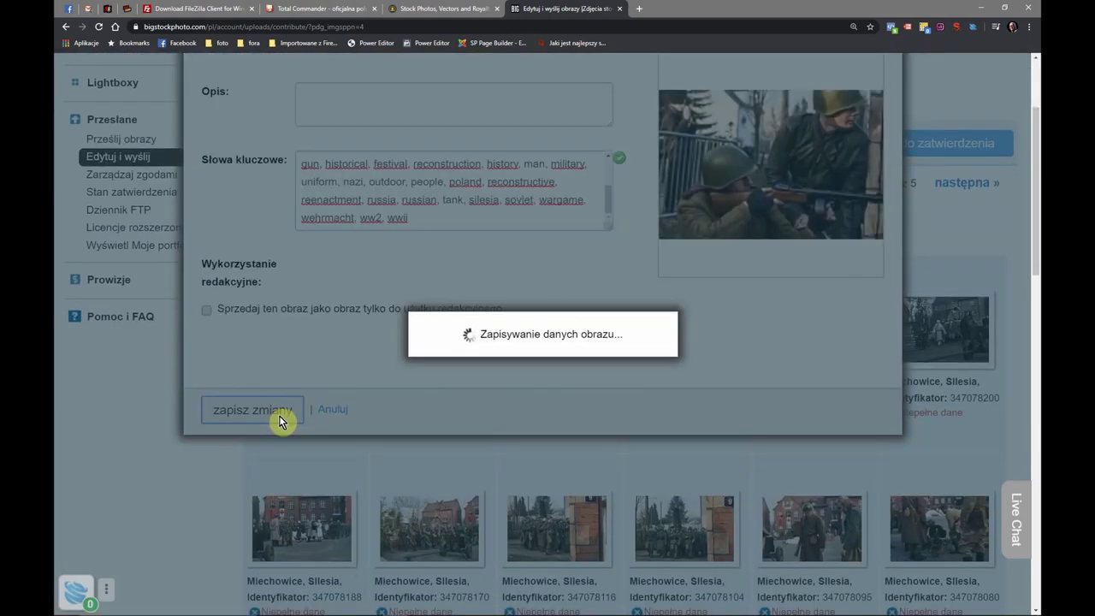
# - Open the Shutterstock contributor dashboard in a new browser tab from the bookmarks folder "foto"
pyautogui.click(640, 9)
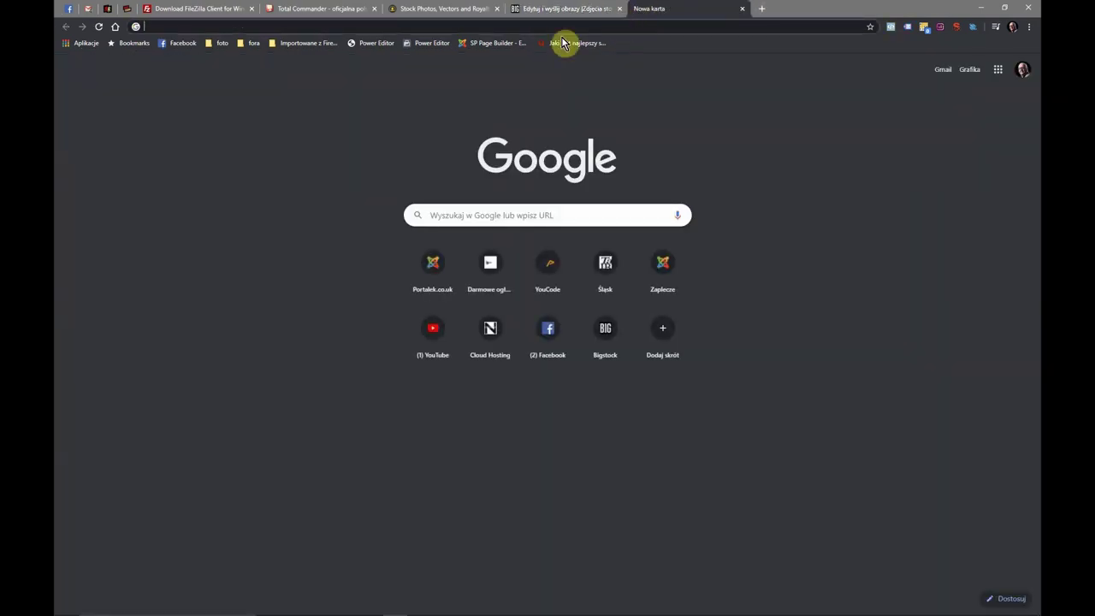
pyautogui.click(135, 45)
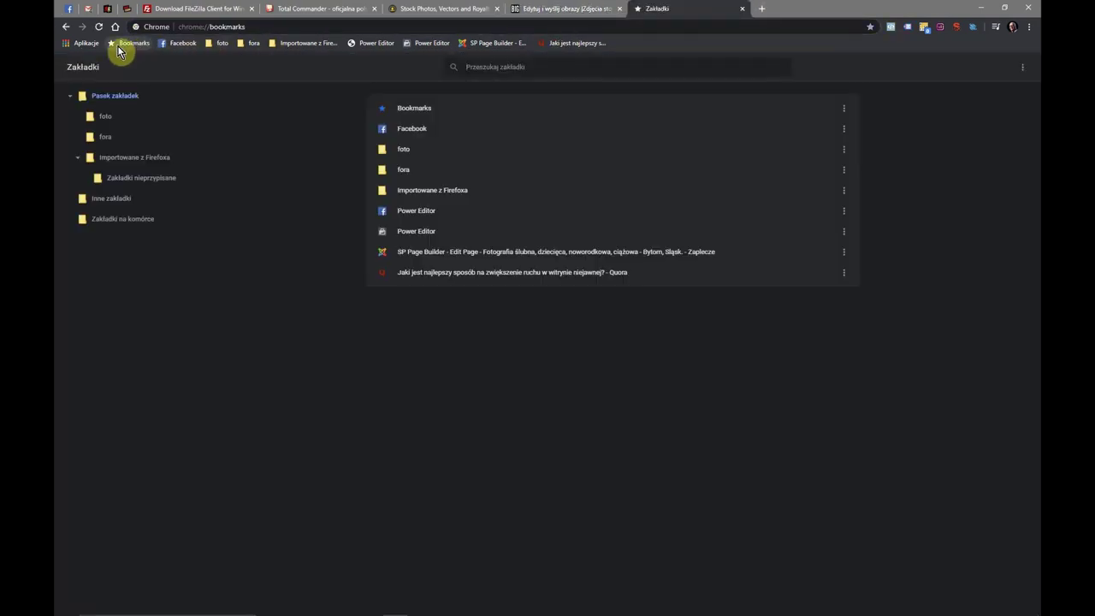
pyautogui.click(220, 44)
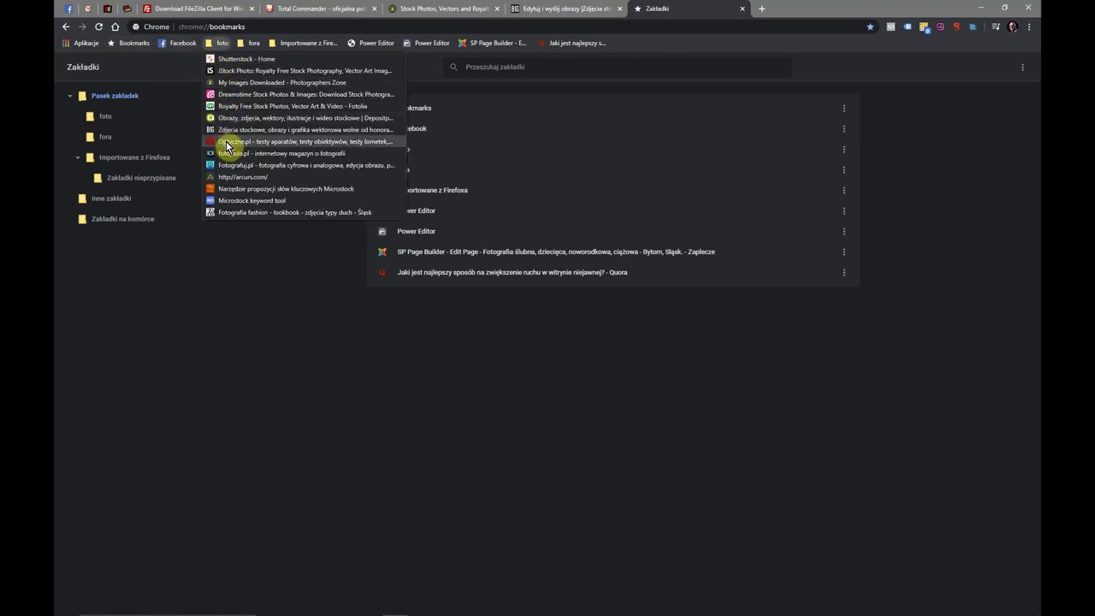
pyautogui.click(247, 59)
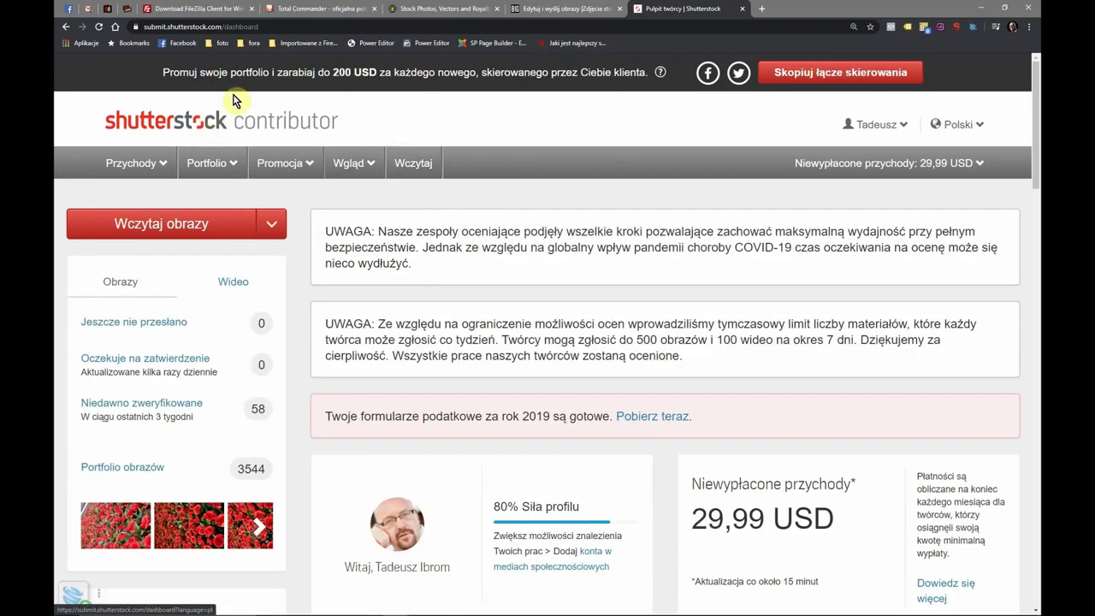
# - Open the dashboard article "How to Pitch Your Photography to Brands and Magazines" and skim through it
pyautogui.scroll(-2, 135, 366)
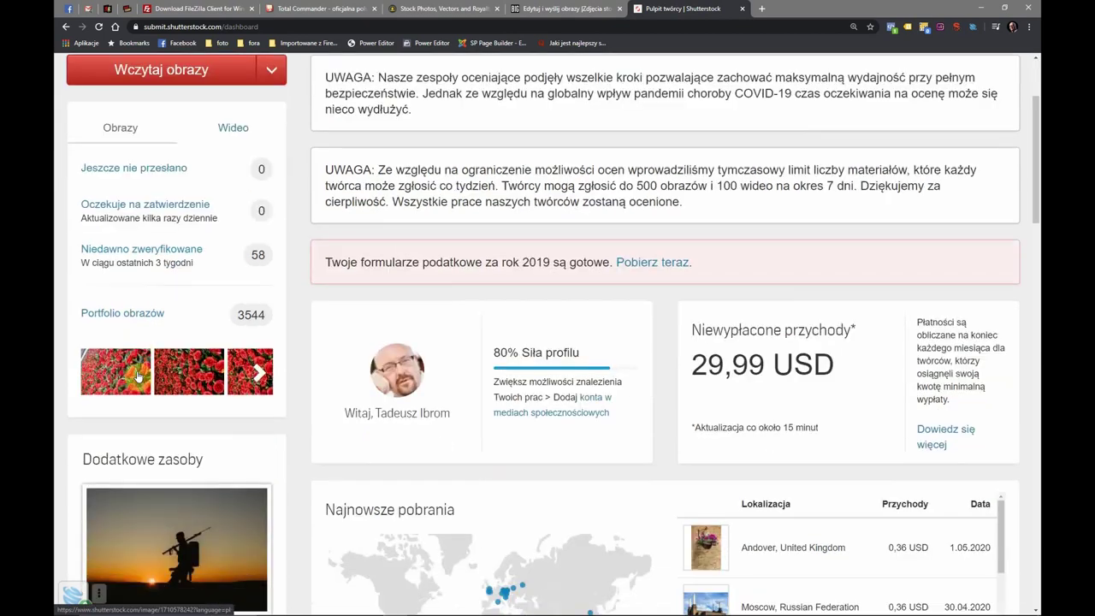
pyautogui.scroll(-3, 139, 373)
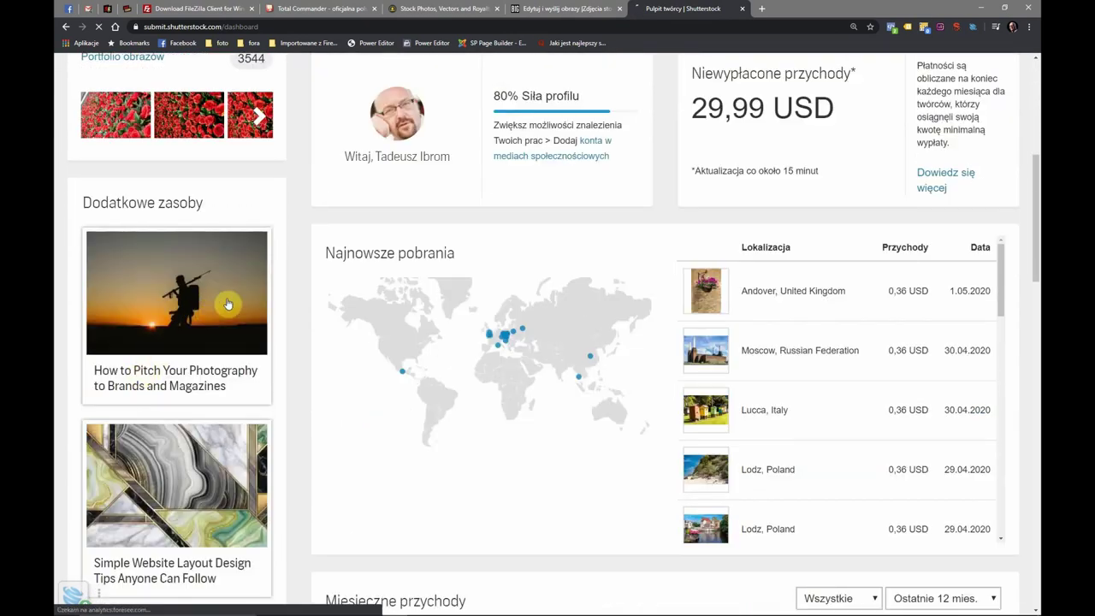
pyautogui.click(227, 304)
pyautogui.scroll(-5, 411, 365)
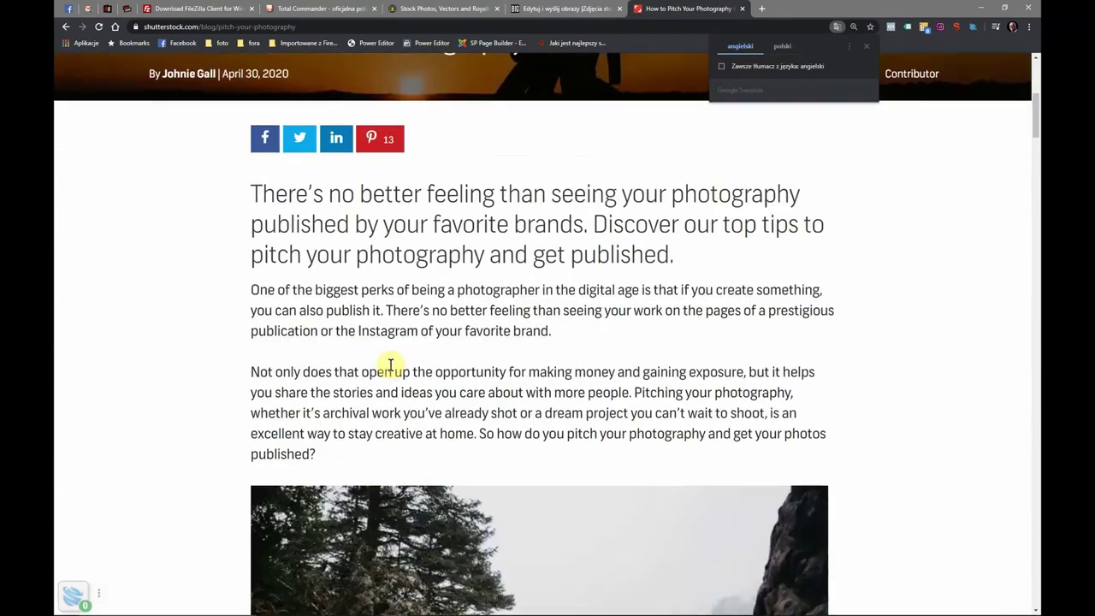
pyautogui.scroll(-4, 391, 364)
pyautogui.scroll(9, 391, 364)
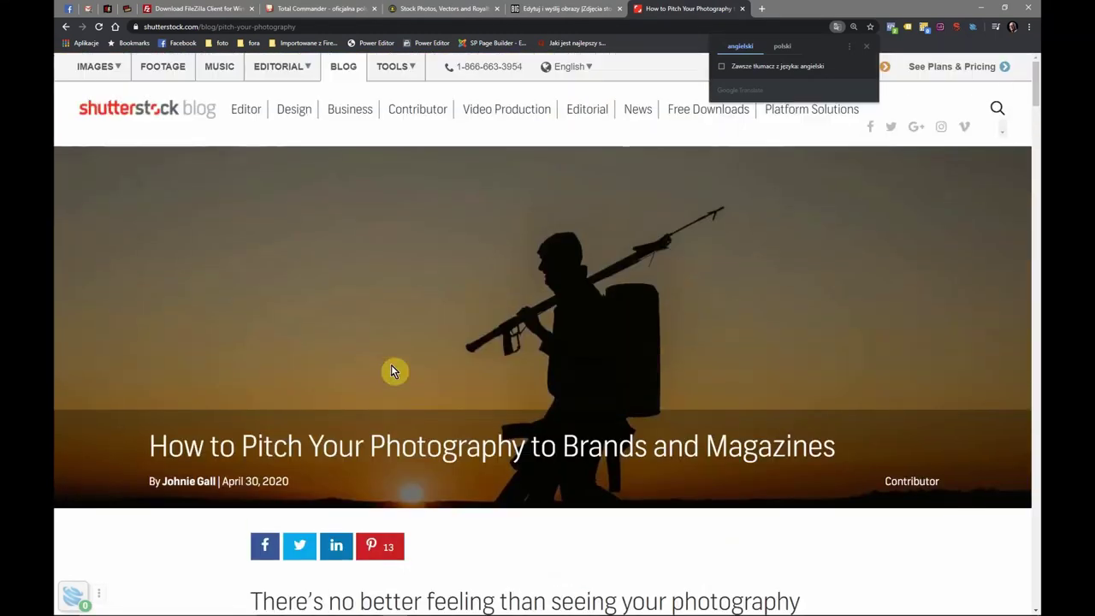
# - Go to the Shutterstock blog's home page and dismiss the newsletter sign-up pop-up
pyautogui.click(157, 115)
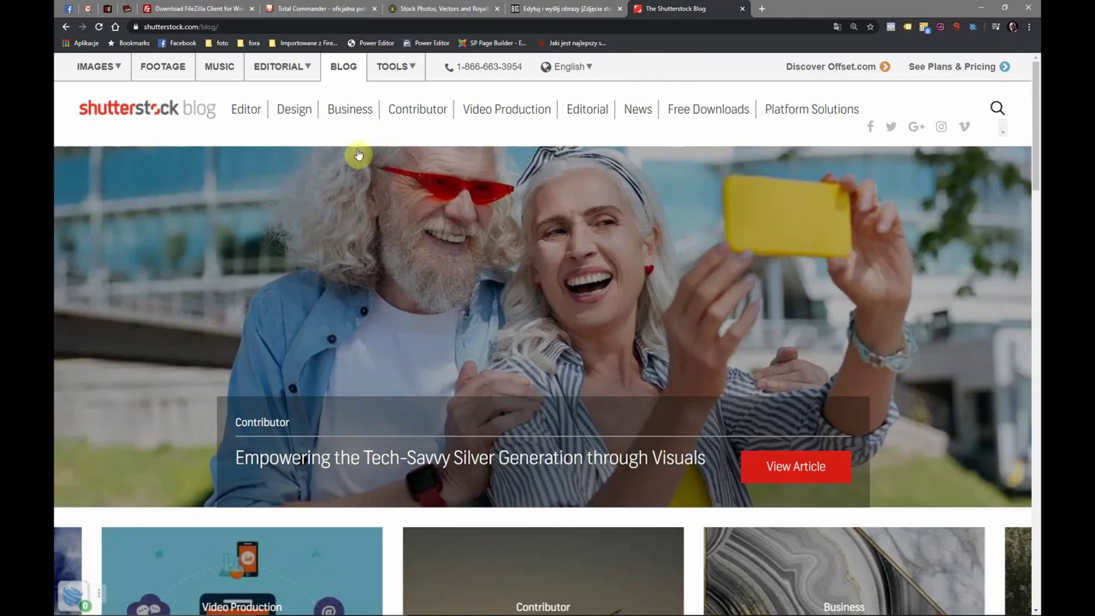
pyautogui.scroll(-2, 420, 247)
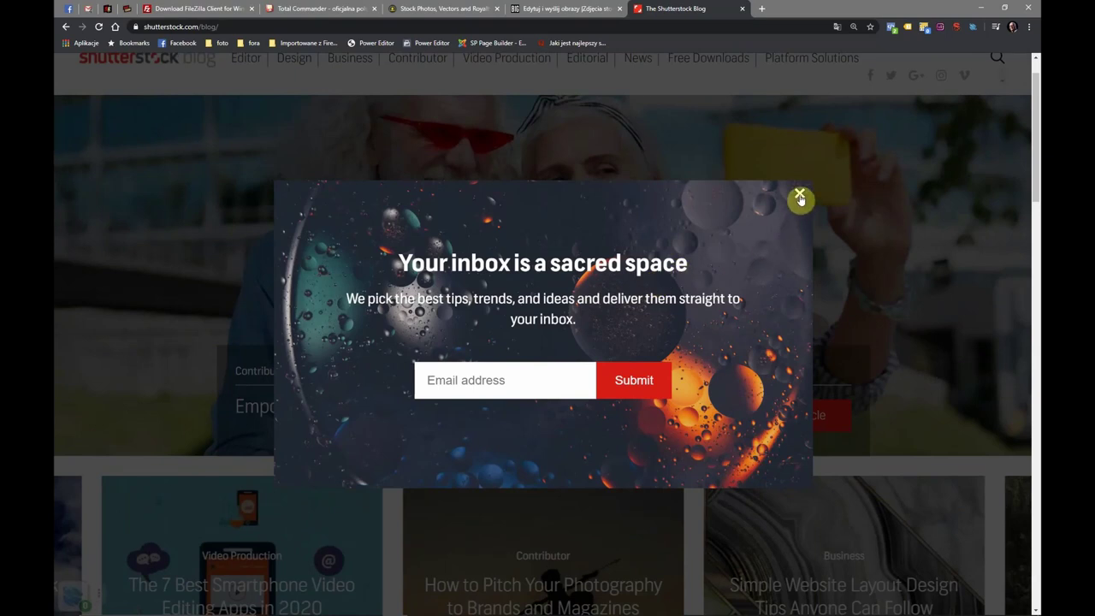
pyautogui.click(800, 198)
pyautogui.scroll(1, 672, 180)
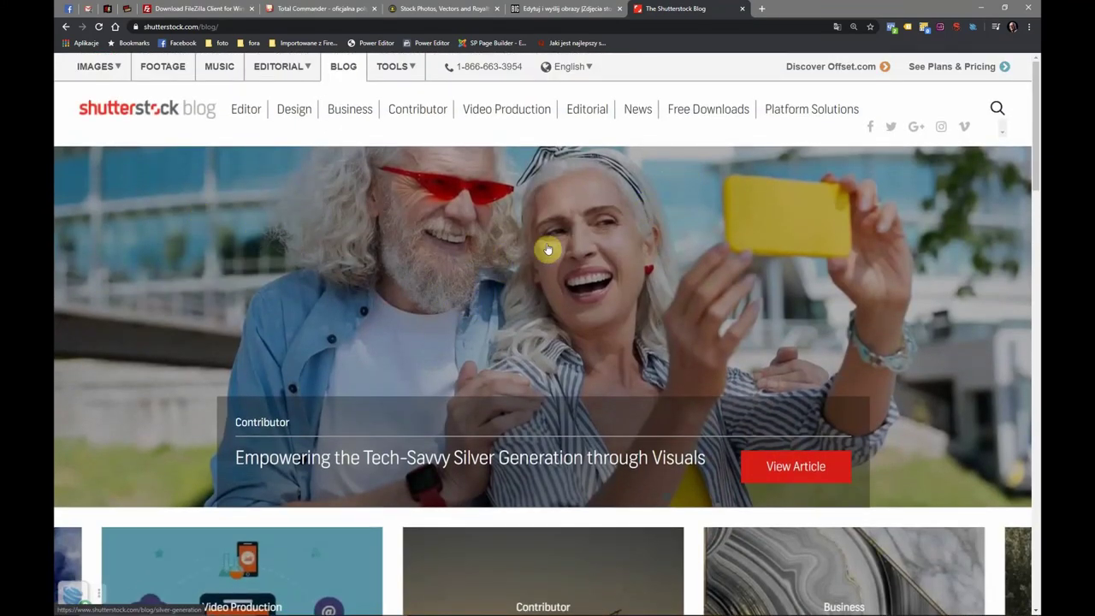
# - Search the Shutterstock blog for "mountain"
pyautogui.click(997, 105)
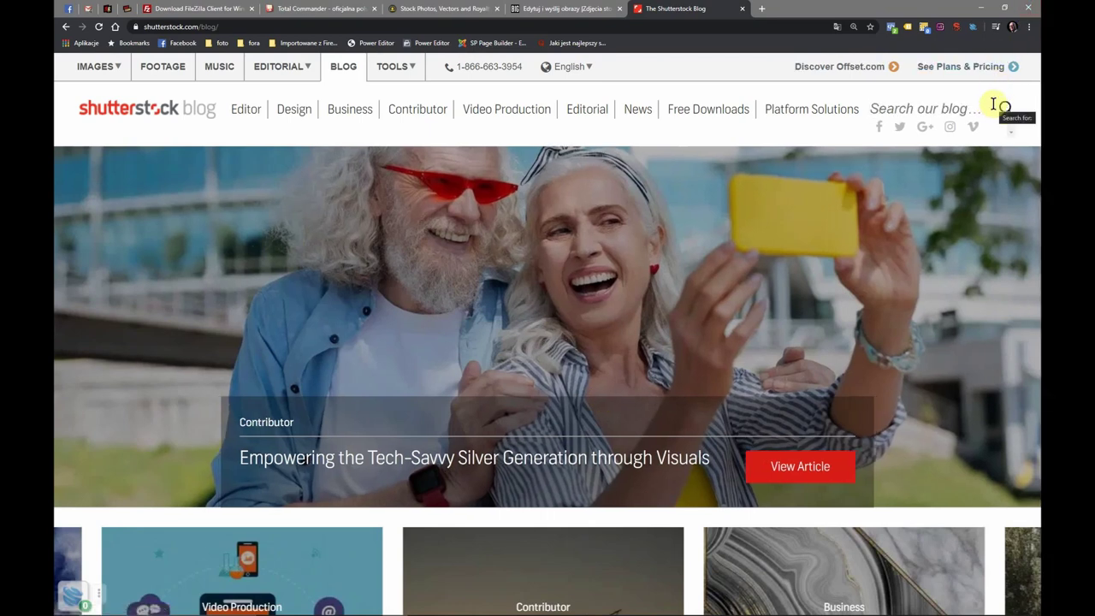
pyautogui.click(896, 109)
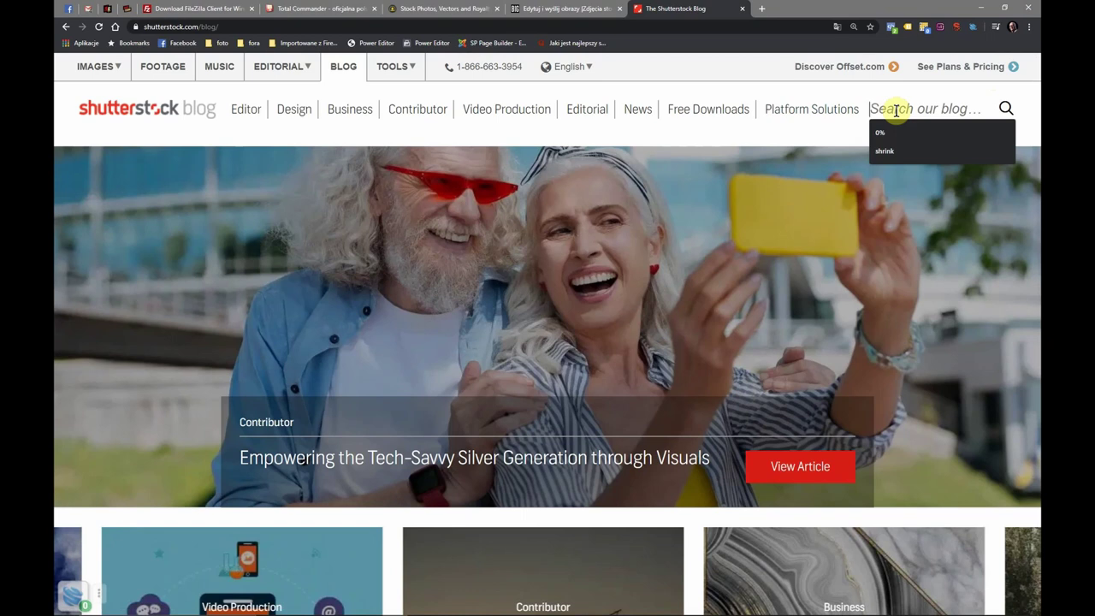
pyautogui.write('mou')
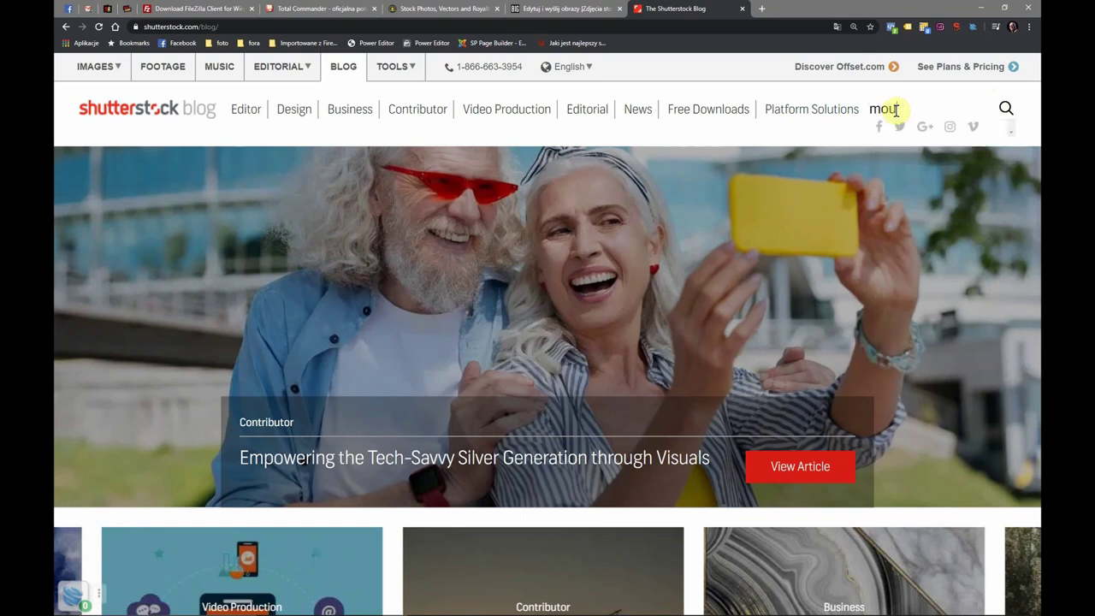
pyautogui.press('Return')
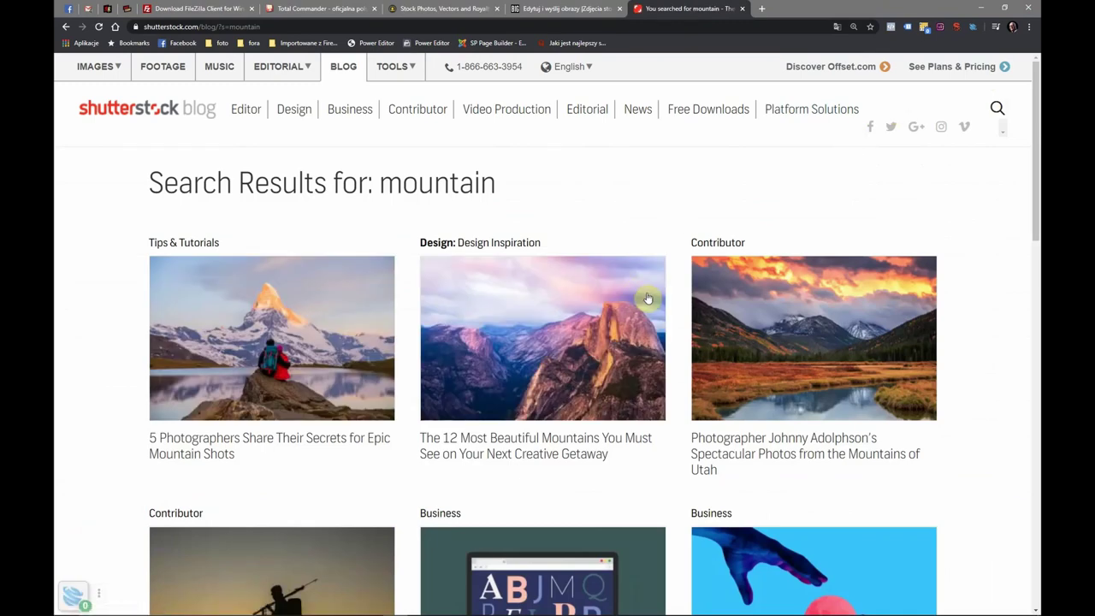
# - Look through the blog articles found for "mountain"
pyautogui.scroll(-1, 650, 300)
pyautogui.scroll(-7, 652, 300)
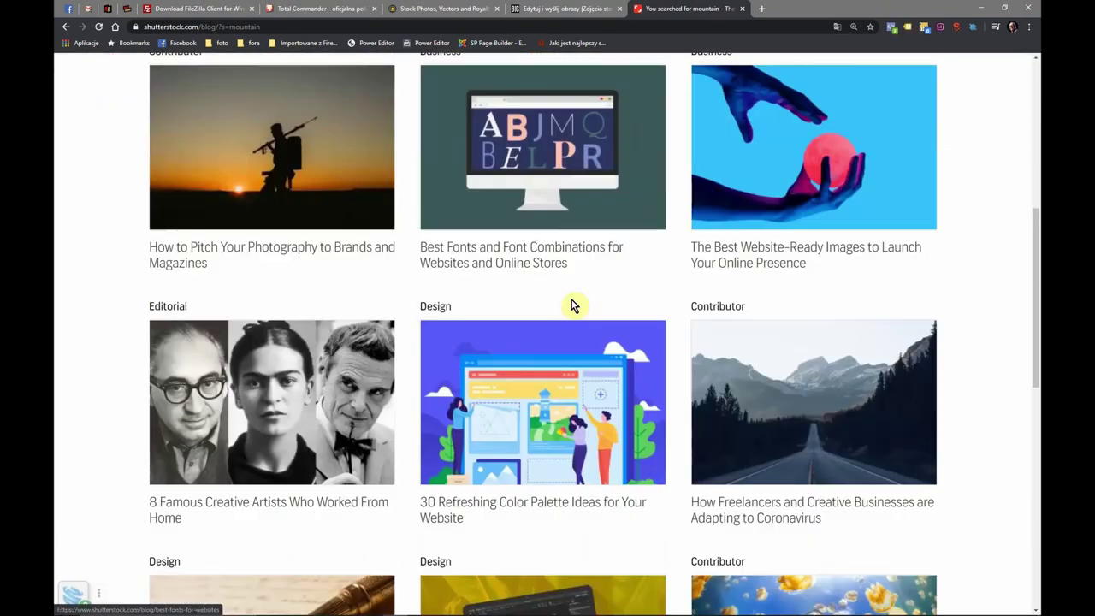
pyautogui.scroll(-4, 575, 301)
pyautogui.scroll(6, 579, 296)
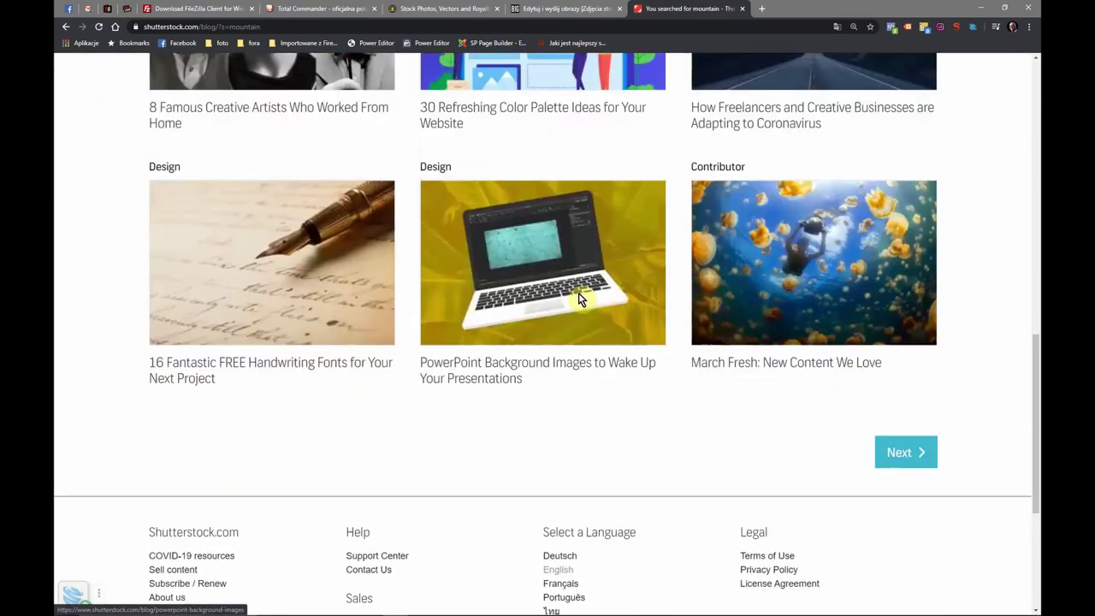
pyautogui.scroll(5, 578, 298)
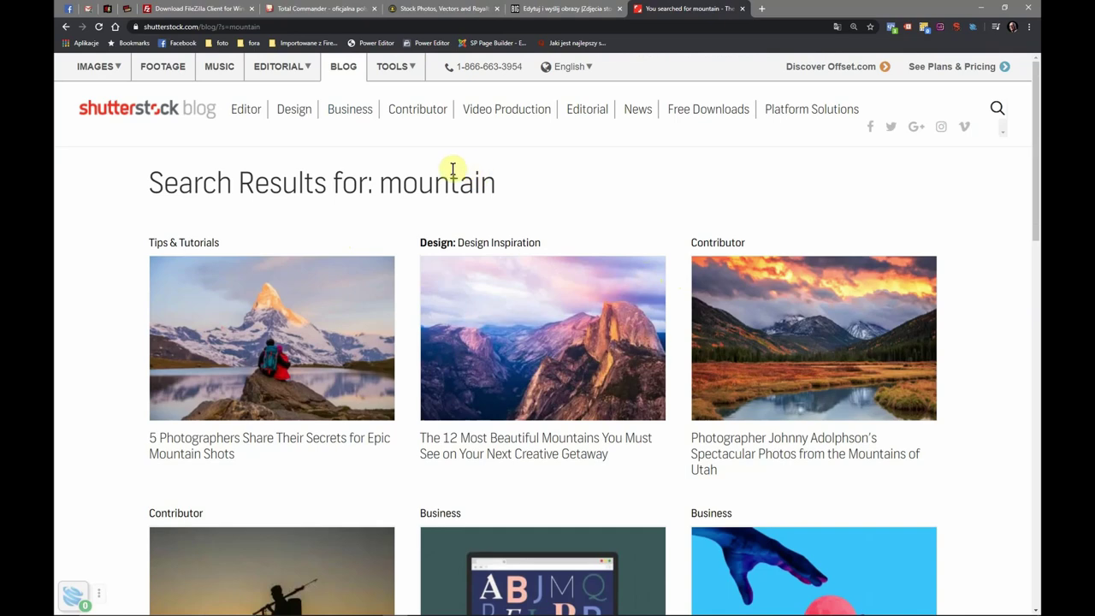
pyautogui.scroll(-4, 452, 180)
pyautogui.scroll(3, 451, 181)
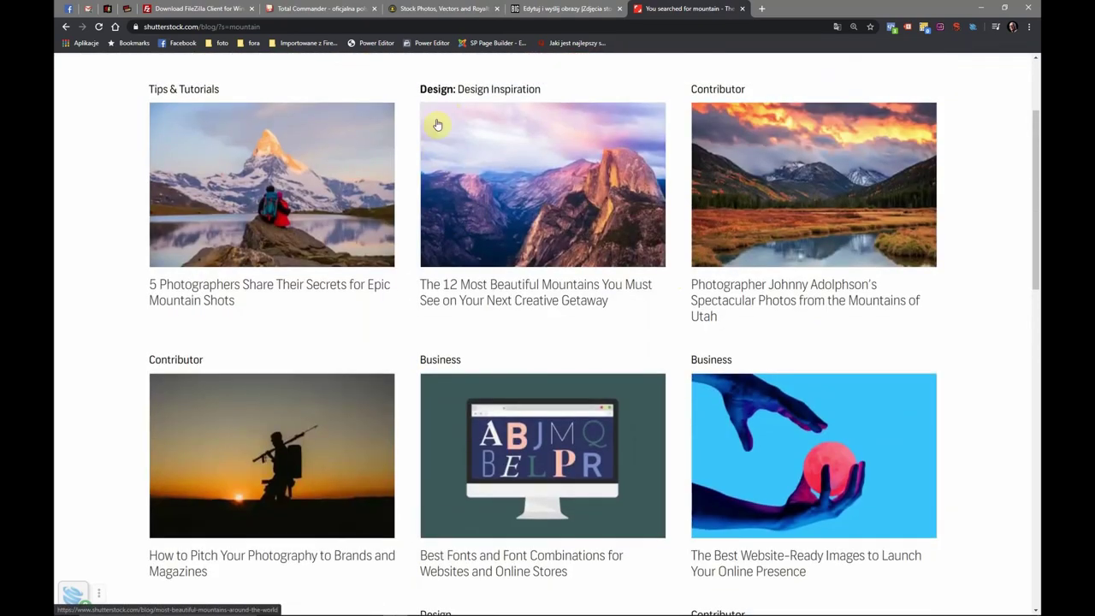
pyautogui.scroll(2, 437, 125)
# - Return to the Bigstock edit and submit page and close the status message about missing categories
pyautogui.click(538, 7)
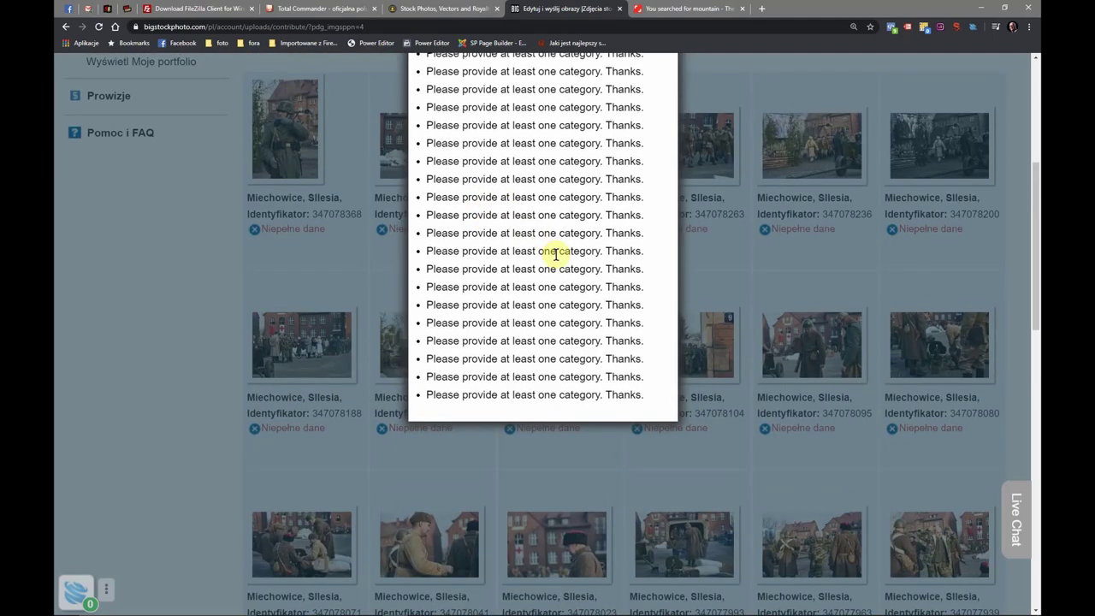
pyautogui.scroll(5, 582, 239)
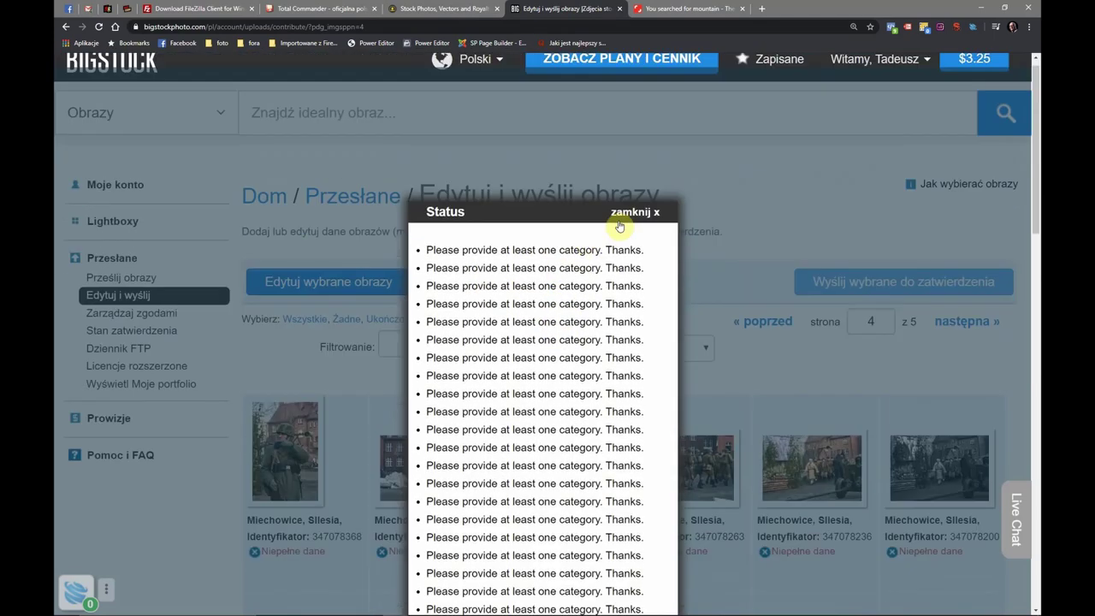
pyautogui.click(632, 232)
# - Clear the current image selection and select all the images on page 4 again
pyautogui.scroll(-4, 633, 242)
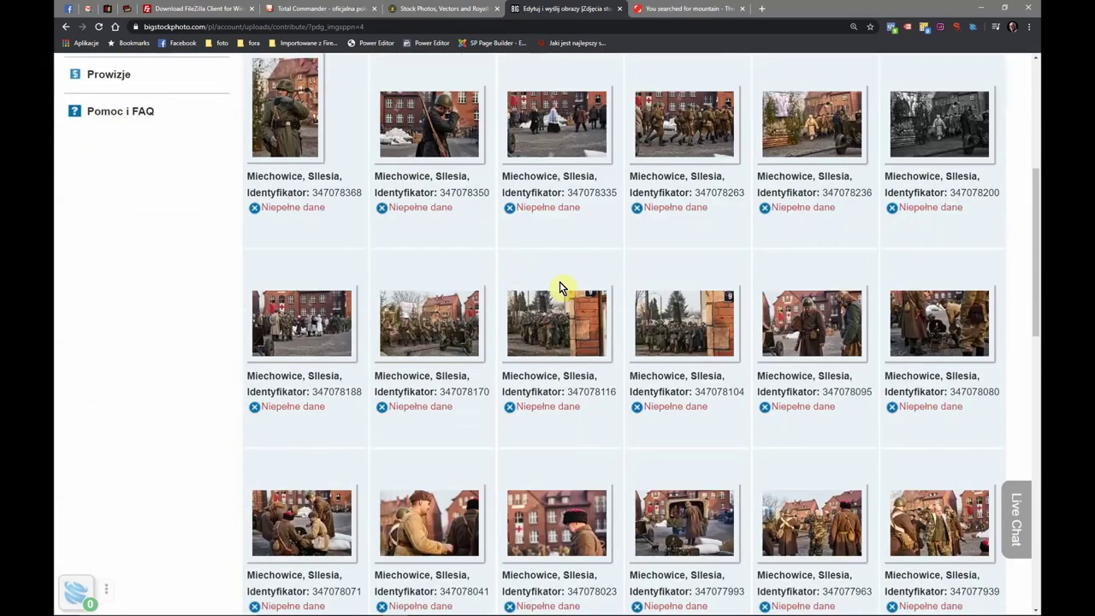
pyautogui.scroll(-4, 458, 245)
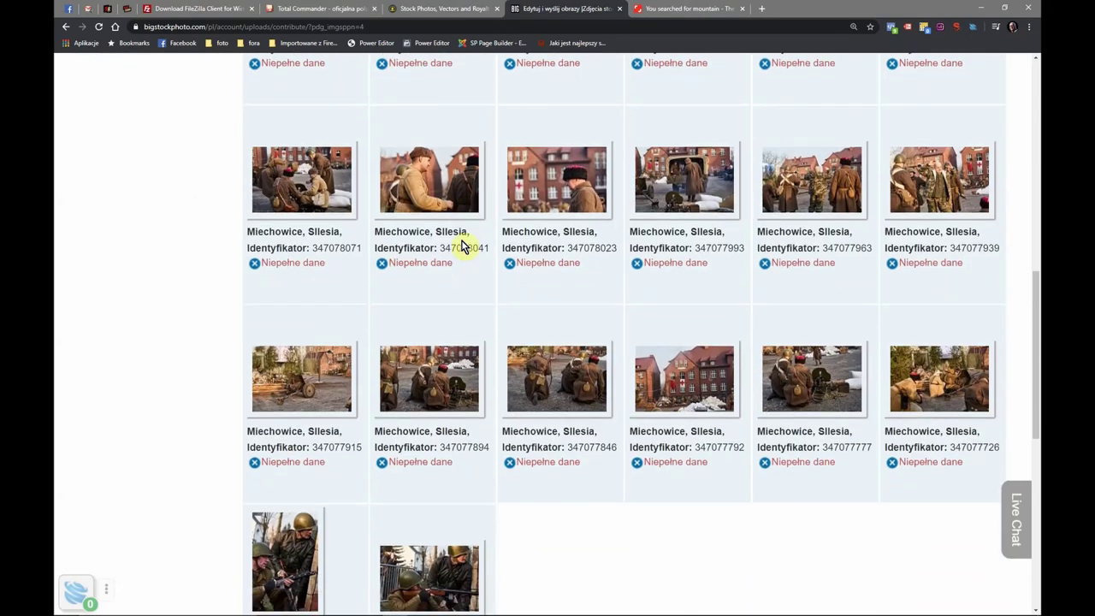
pyautogui.scroll(3, 460, 245)
pyautogui.scroll(4, 336, 190)
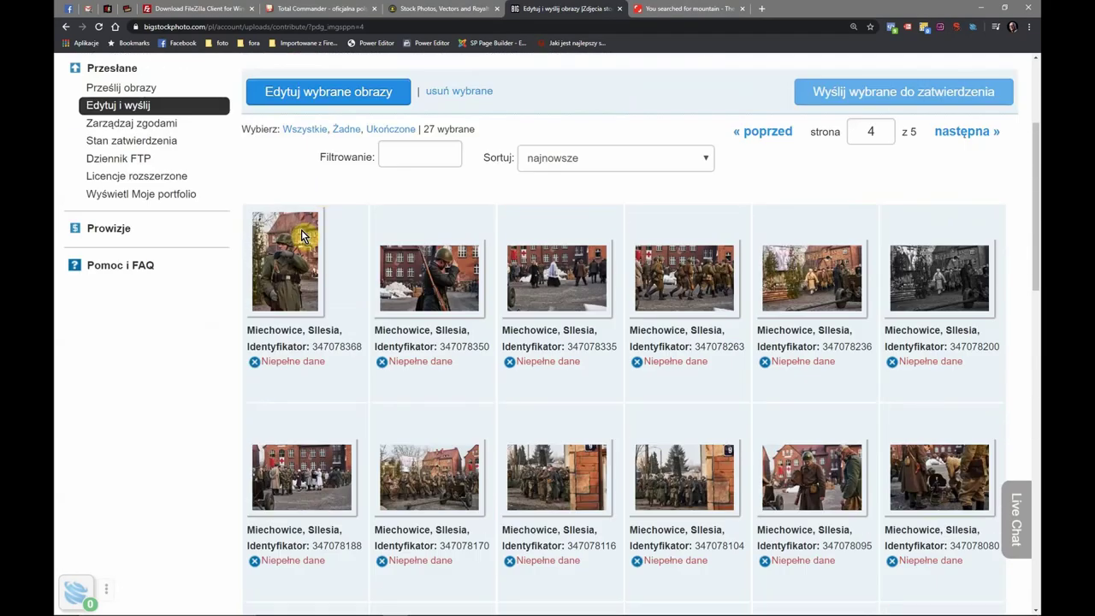
pyautogui.click(305, 238)
pyautogui.scroll(-3, 482, 274)
pyautogui.scroll(-6, 482, 273)
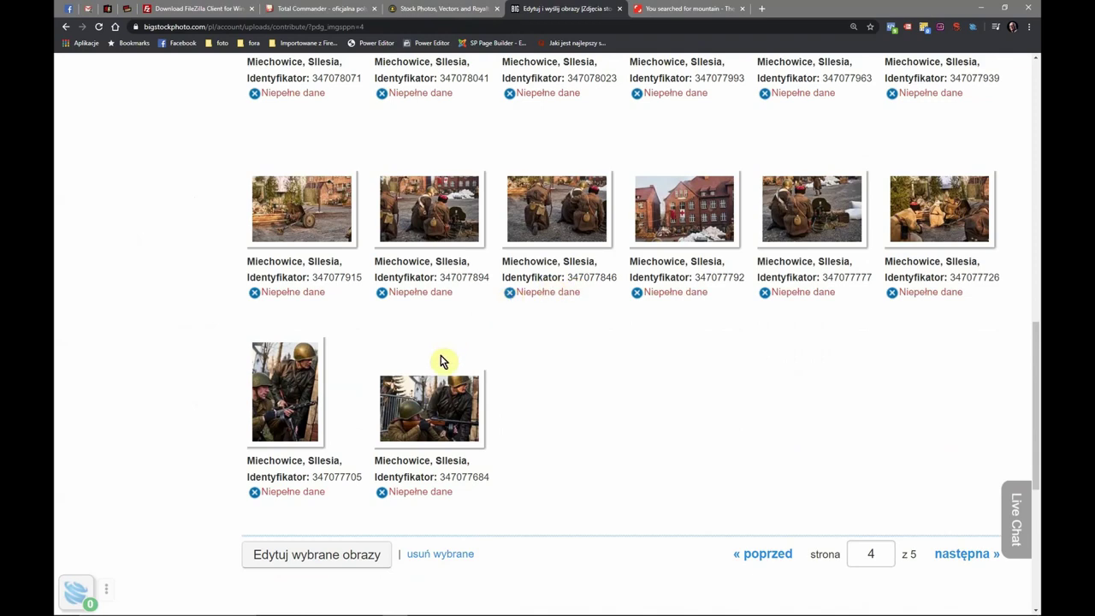
pyautogui.click(440, 399)
pyautogui.keyDown('shift'); pyautogui.click(289, 392); pyautogui.keyUp('shift')
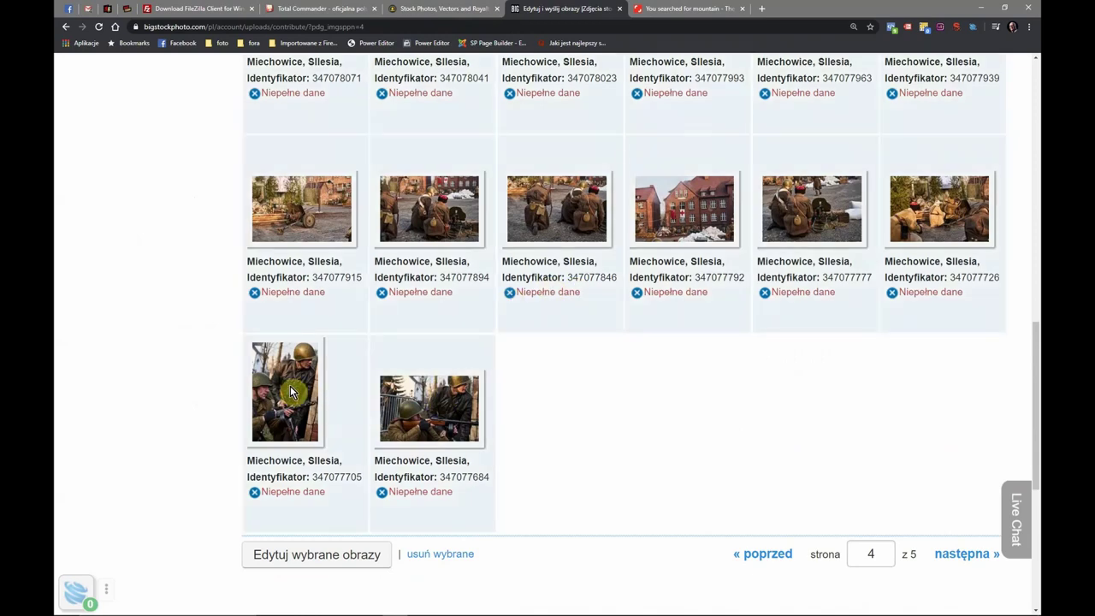
pyautogui.scroll(10, 425, 249)
pyautogui.scroll(2, 402, 199)
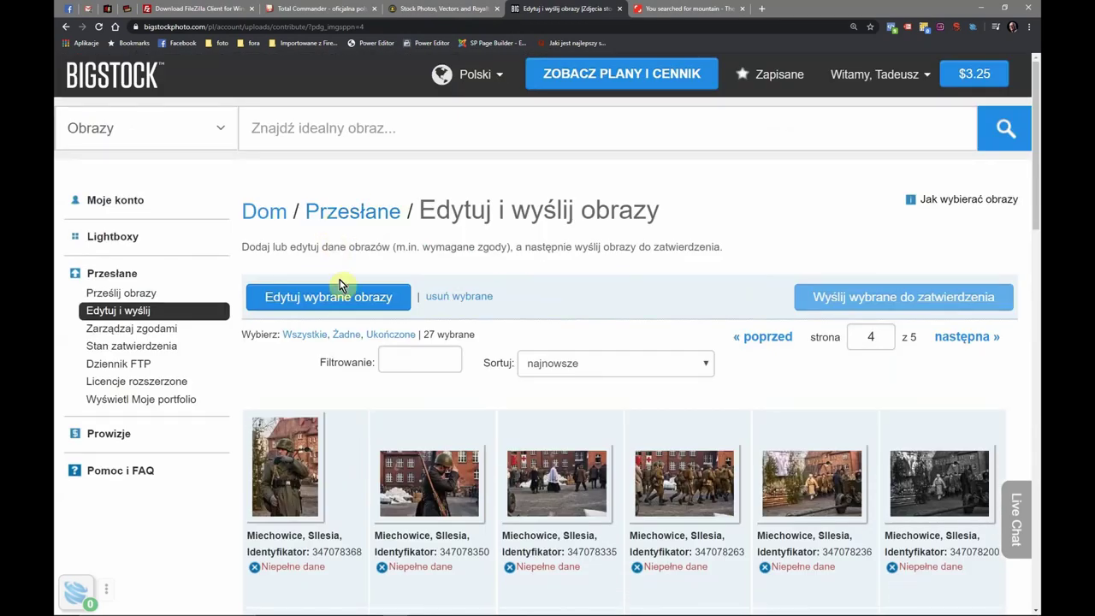
# - Open the selected images for batch editing and paste the copied World War II reenactment keywords as their keywords
pyautogui.click(342, 296)
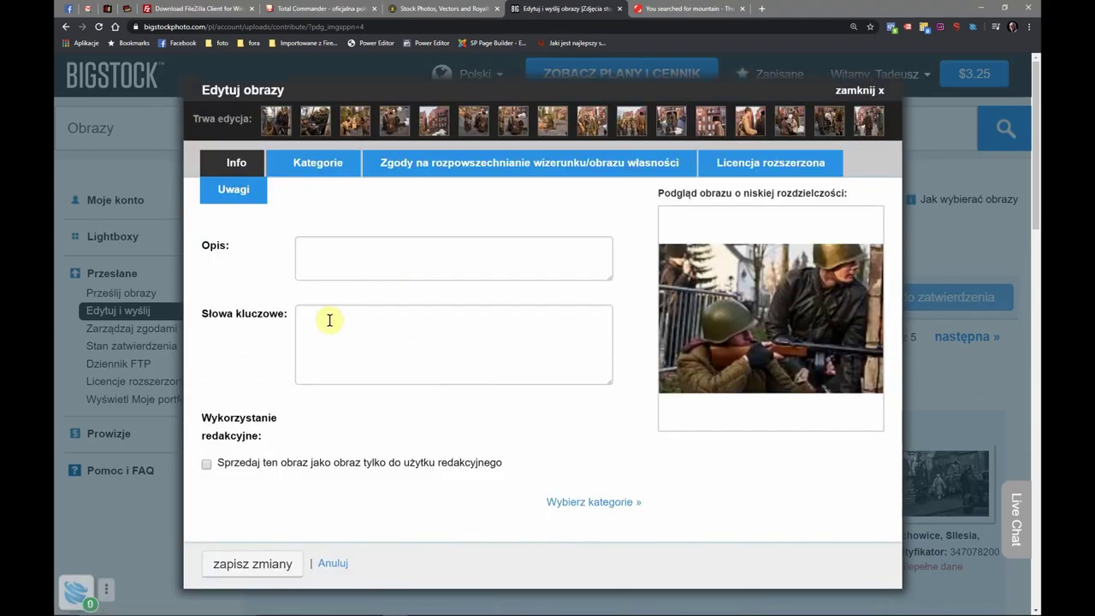
pyautogui.rightClick(332, 325)
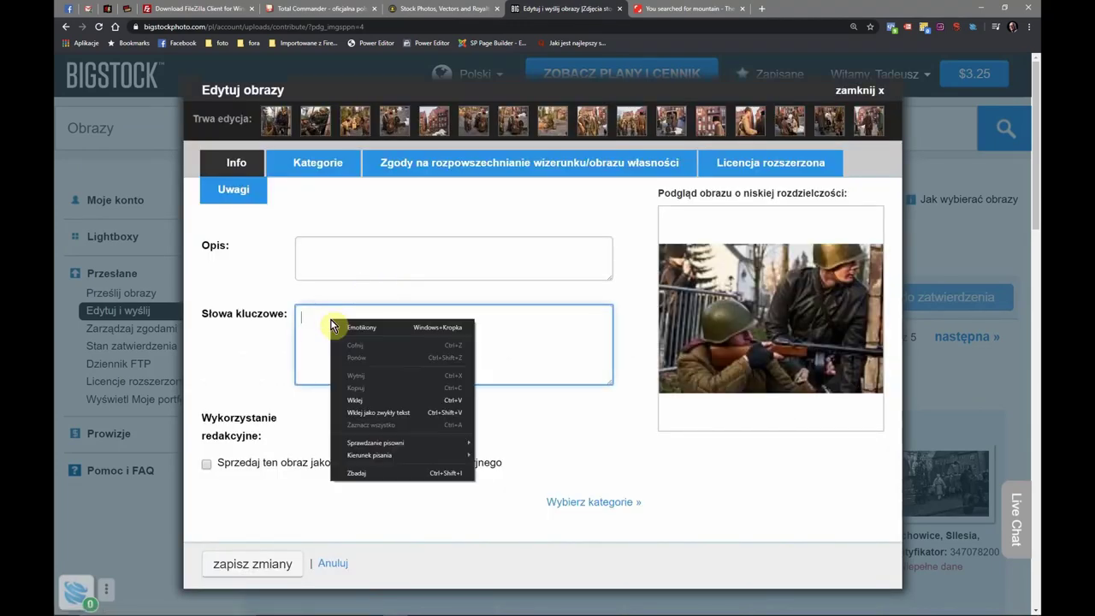
pyautogui.click(374, 404)
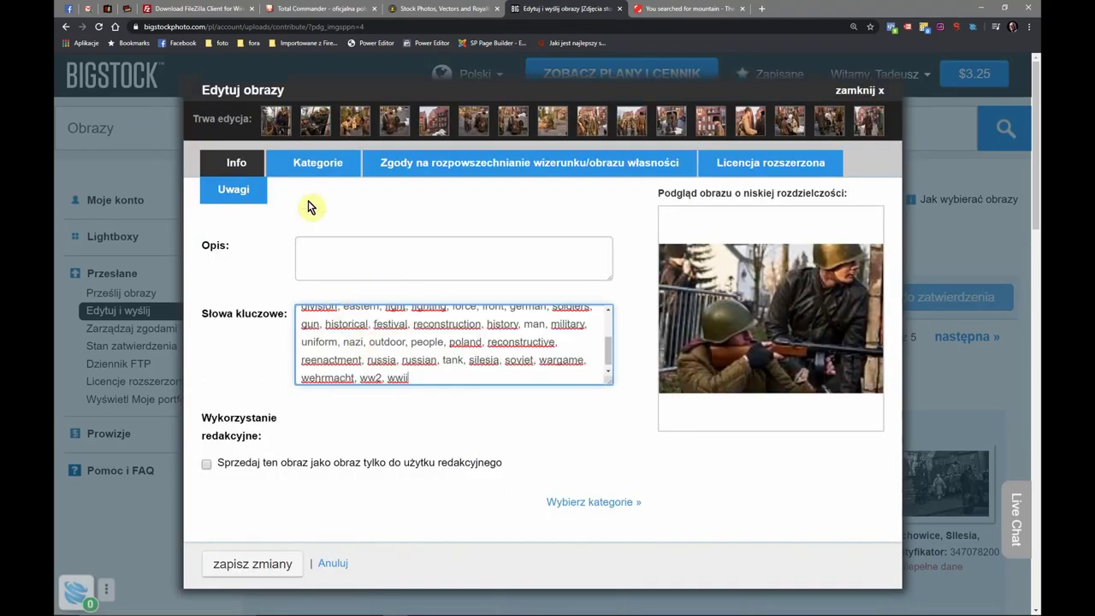
# - Assign the categories Wykorzystanie redakcyjne and Ludzie to the selected images
pyautogui.click(317, 164)
pyautogui.click(300, 256)
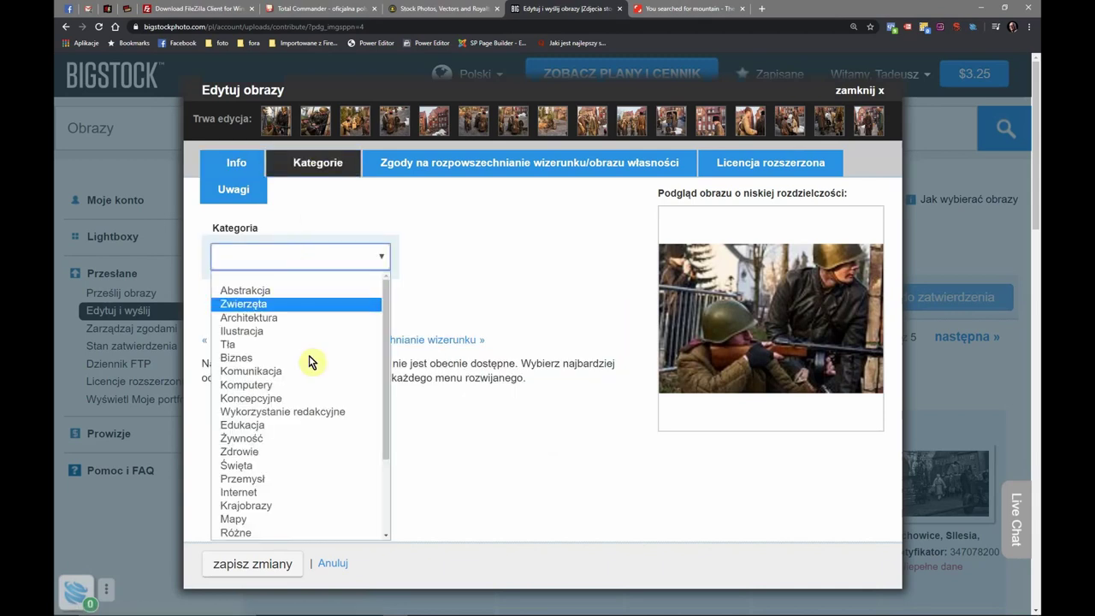
pyautogui.click(308, 412)
pyautogui.click(293, 301)
pyautogui.scroll(-3, 282, 449)
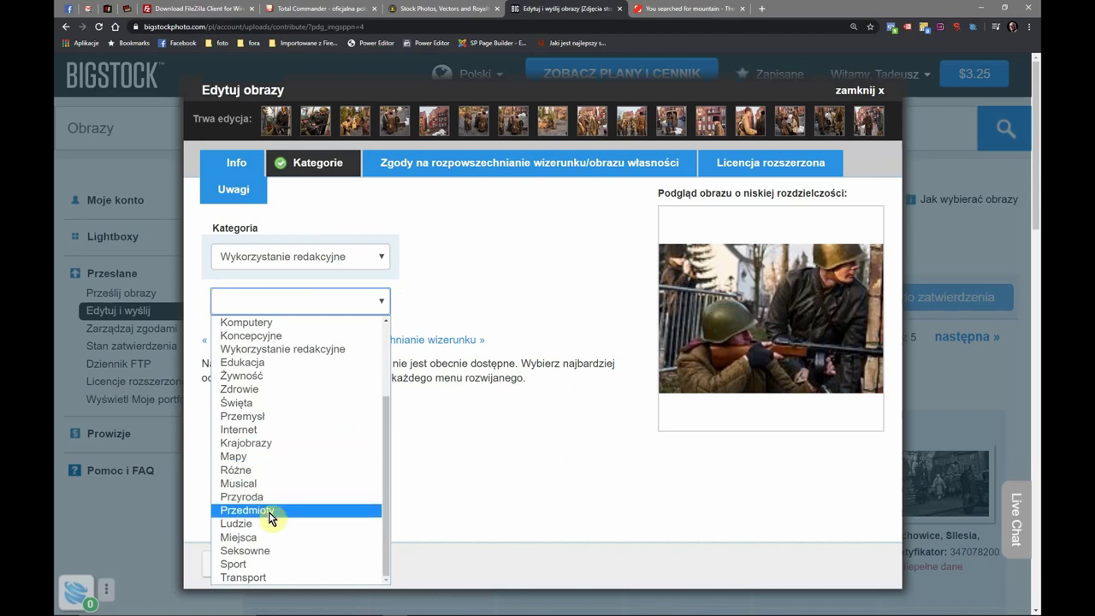
pyautogui.click(272, 524)
# - Mark the selected images as for editorial use only and save the batch changes
pyautogui.click(234, 170)
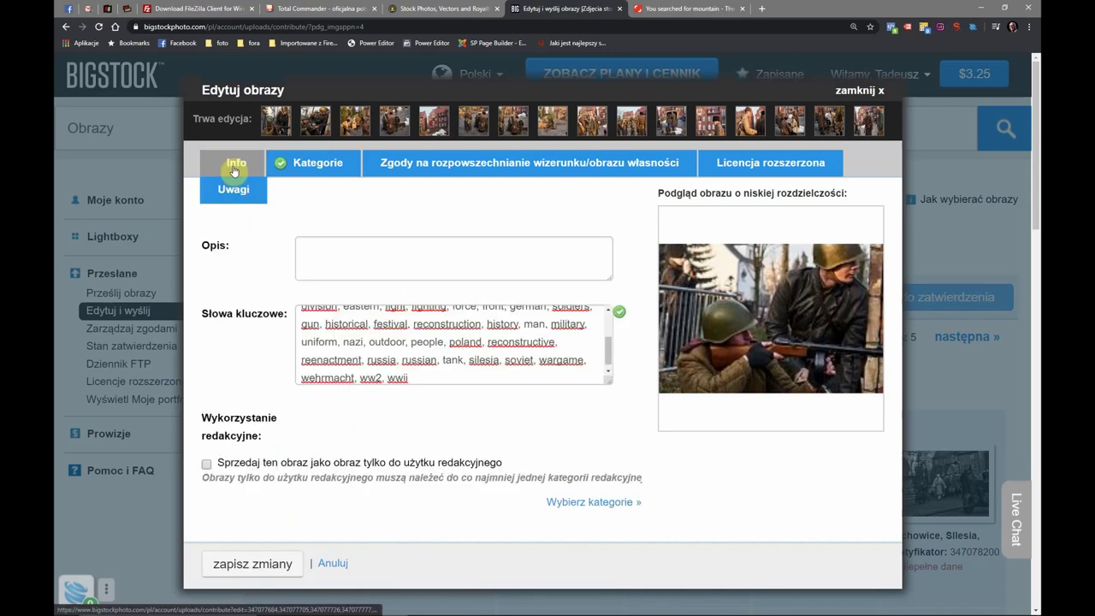
pyautogui.scroll(-1, 214, 383)
pyautogui.click(207, 362)
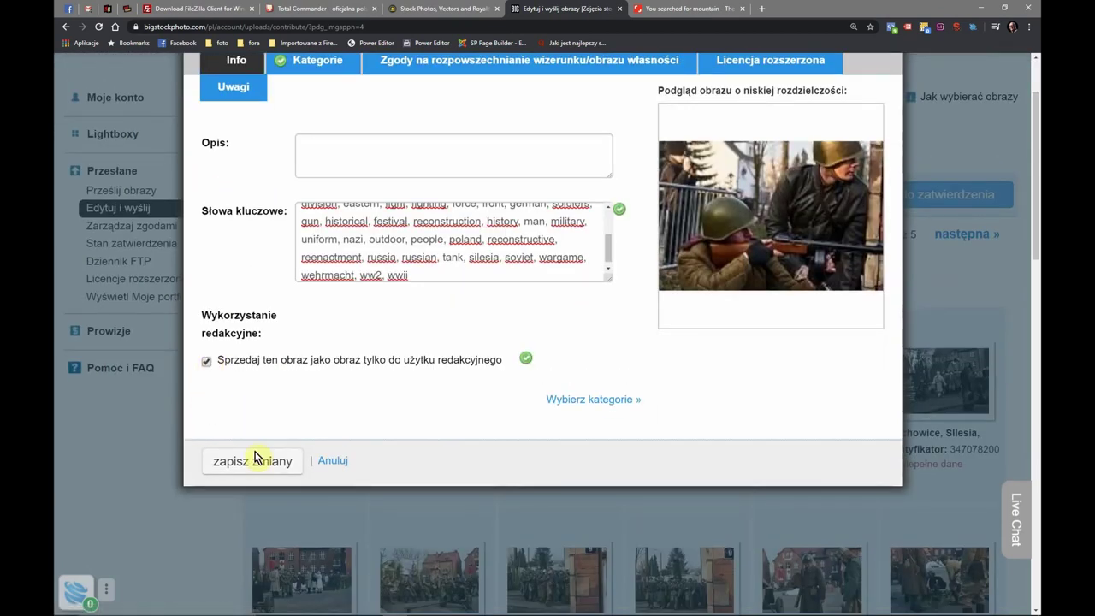
pyautogui.click(264, 462)
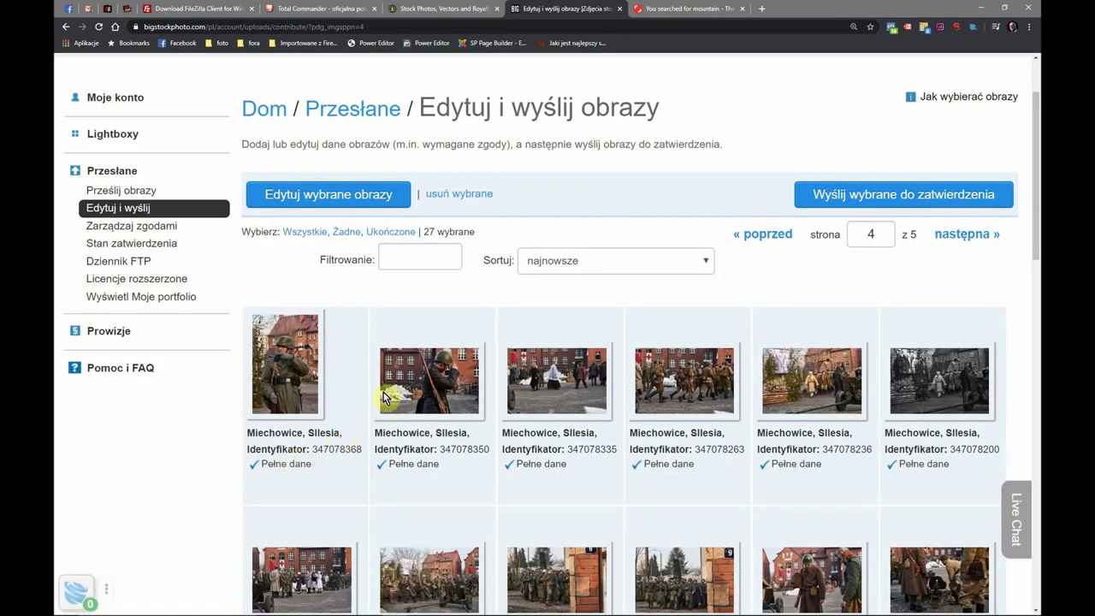
# - Check that all images on page 4 have complete data and submit the selected ones for approval
pyautogui.scroll(-6, 387, 398)
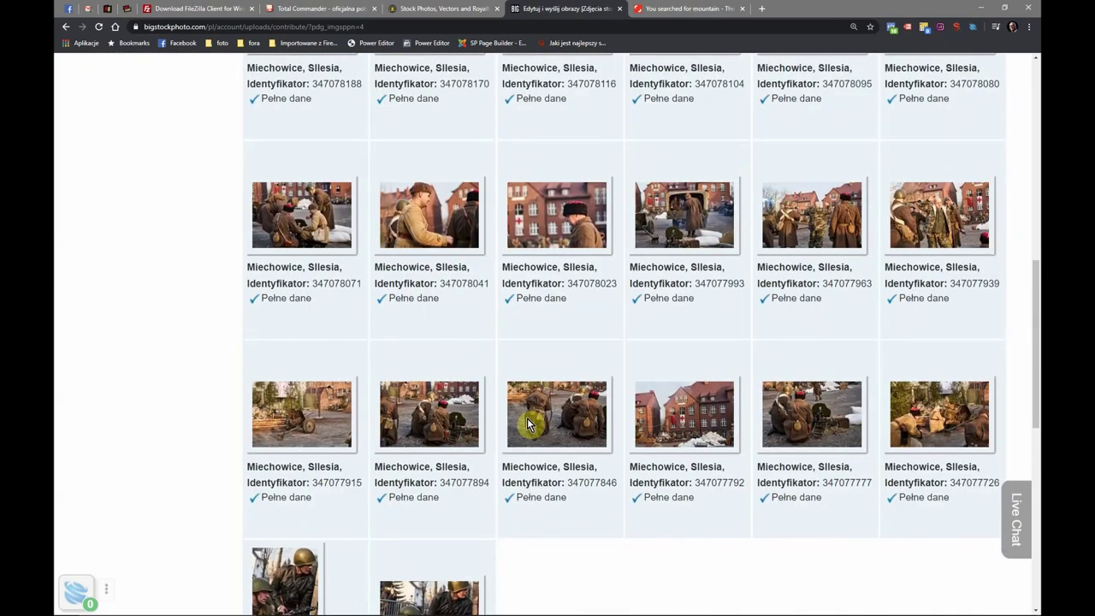
pyautogui.scroll(-2, 524, 427)
pyautogui.scroll(8, 542, 399)
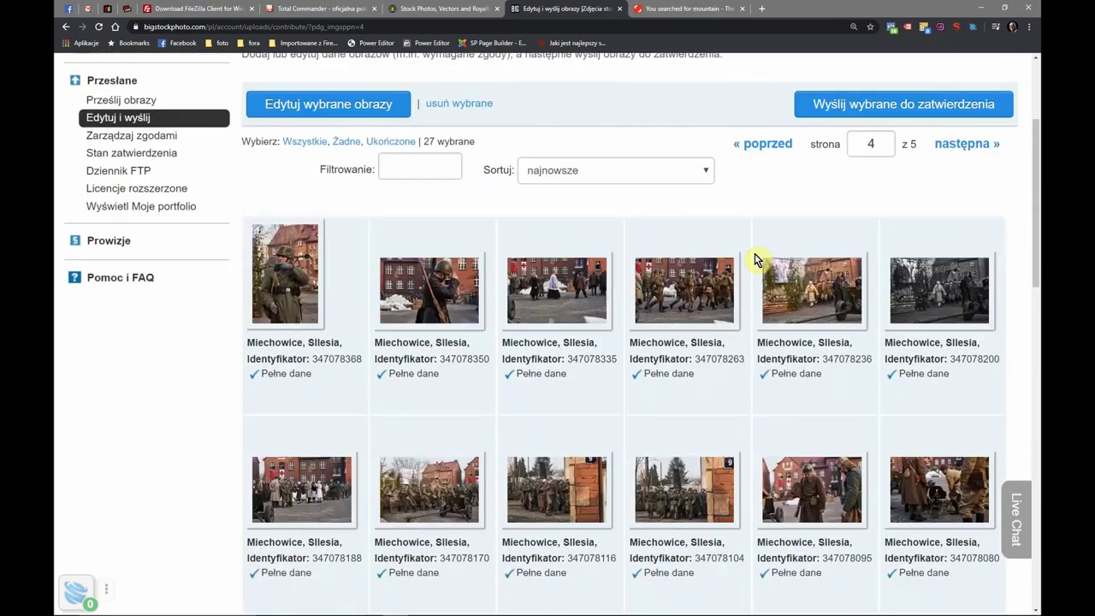
pyautogui.scroll(3, 760, 260)
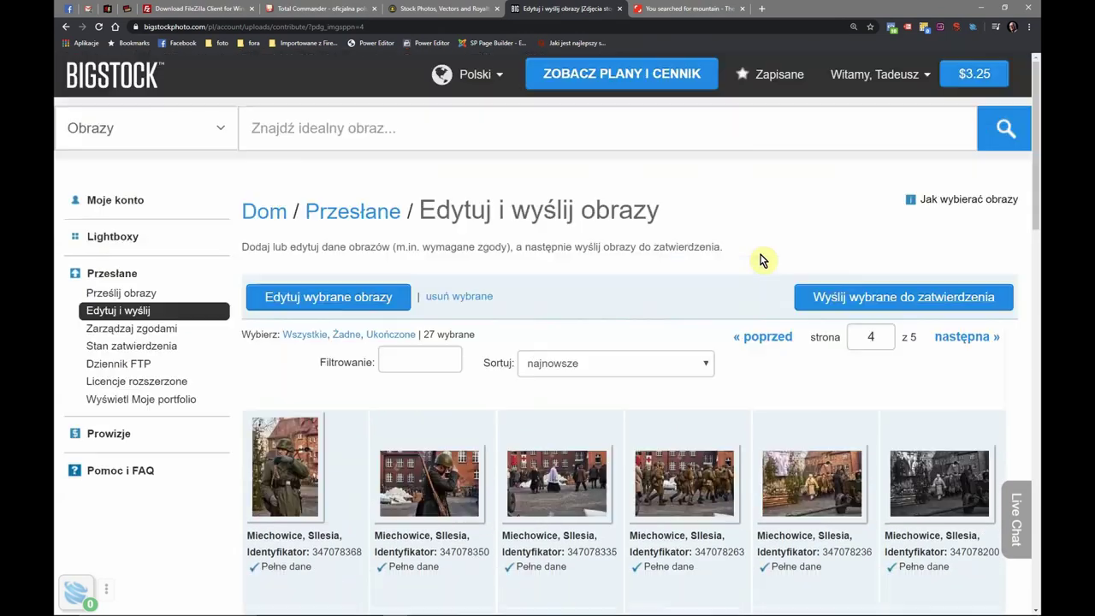
pyautogui.click(838, 302)
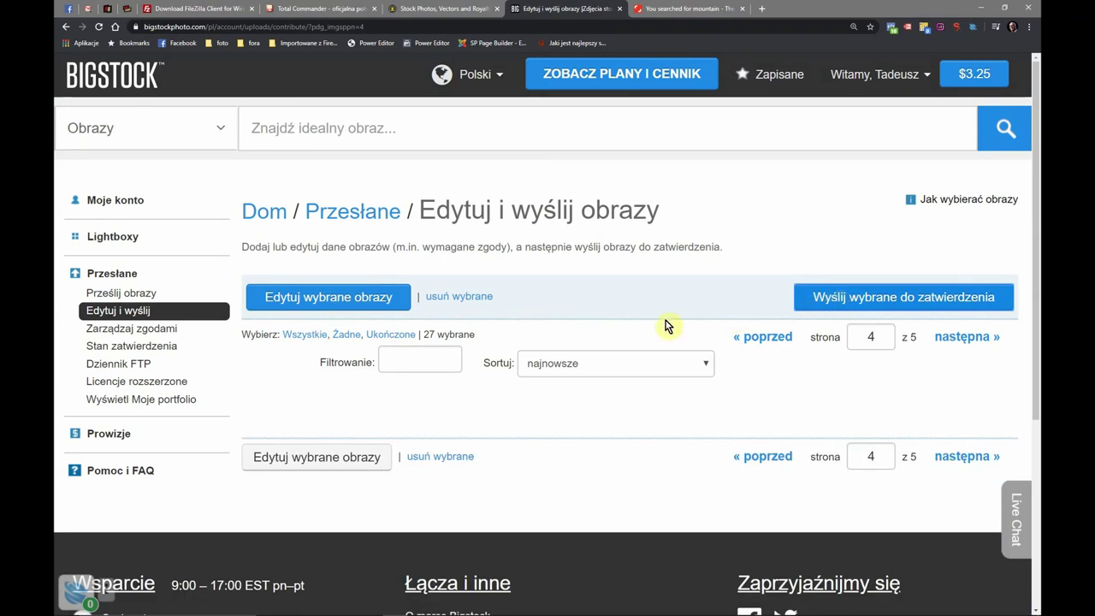
pyautogui.scroll(-3, 667, 326)
pyautogui.scroll(3, 667, 326)
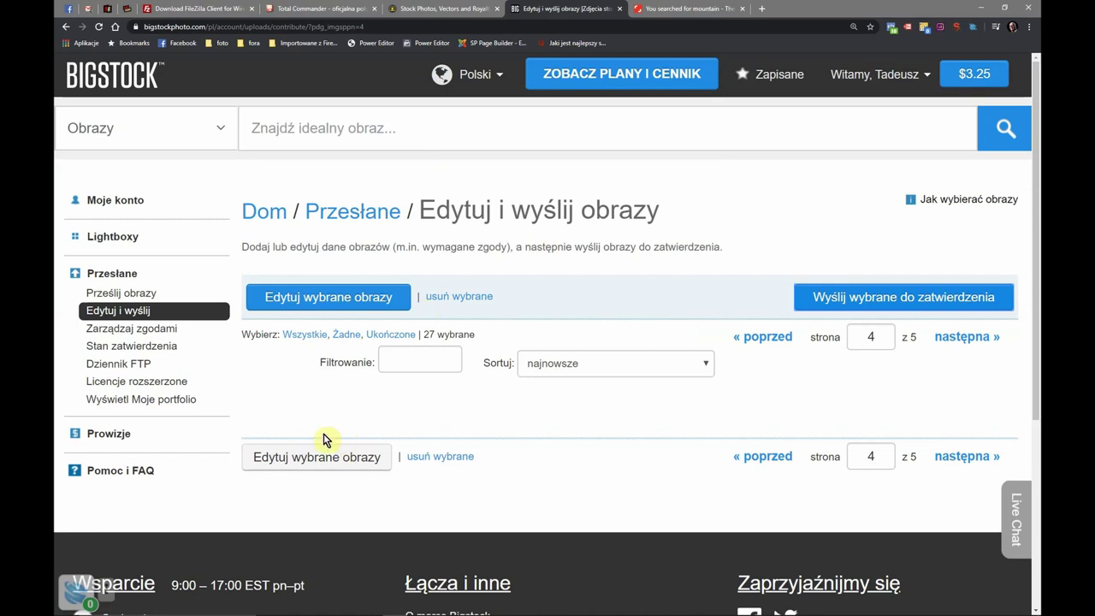
# - Switch to the Shutterstock blog and look through the contributor article about photos from the mountains of Utah
pyautogui.click(651, 8)
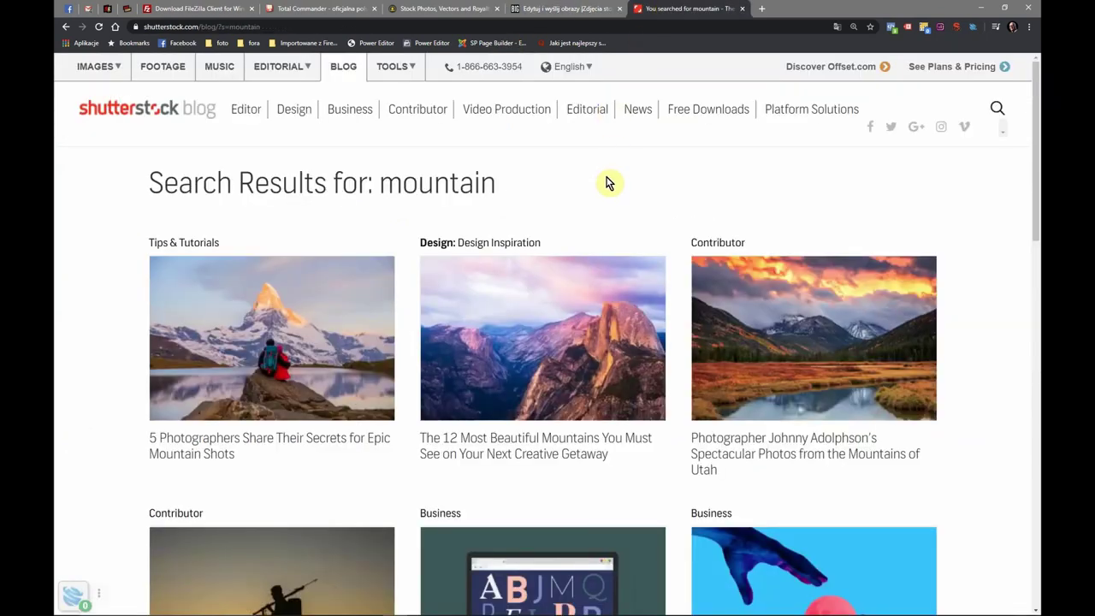
pyautogui.scroll(-2, 611, 196)
pyautogui.scroll(1, 616, 201)
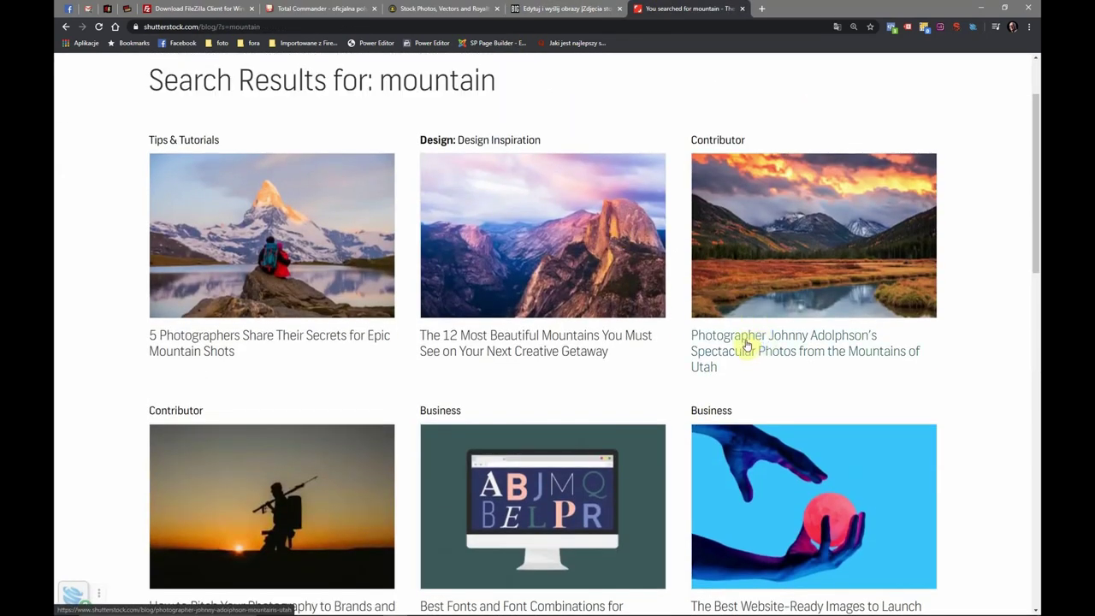
pyautogui.click(746, 342)
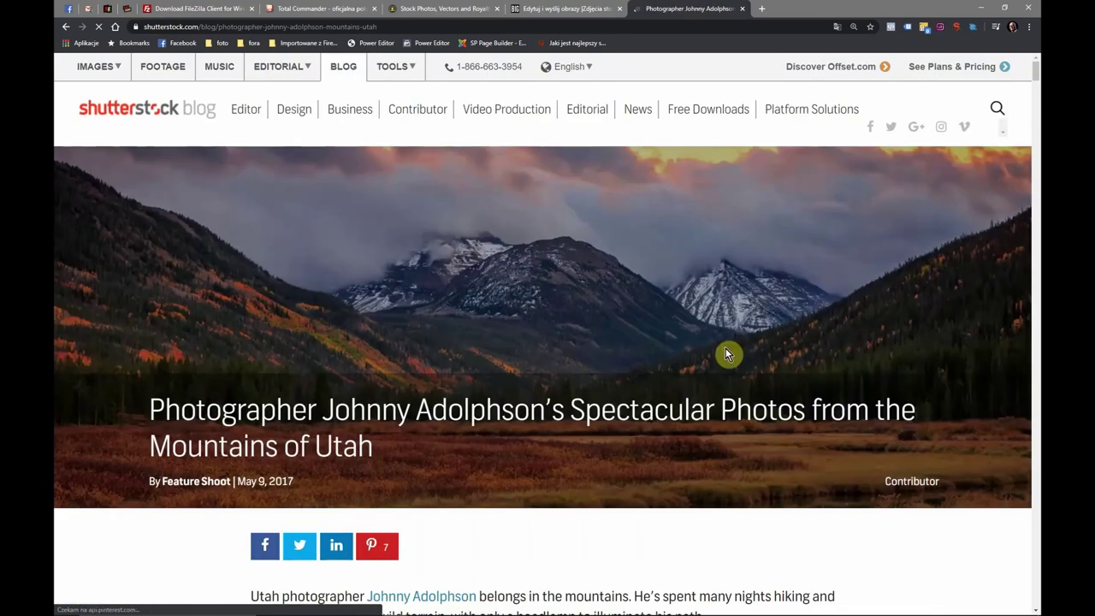
pyautogui.scroll(-8, 547, 344)
pyautogui.scroll(8, 514, 310)
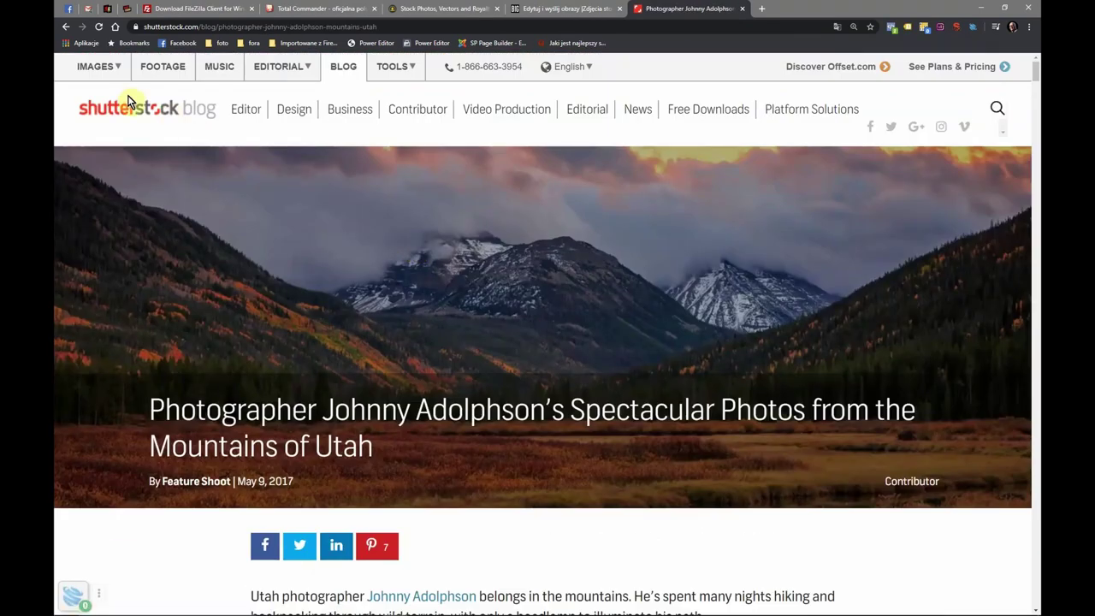
# - Go to the Shutterstock image library and search for "lamdscape"
pyautogui.click(108, 73)
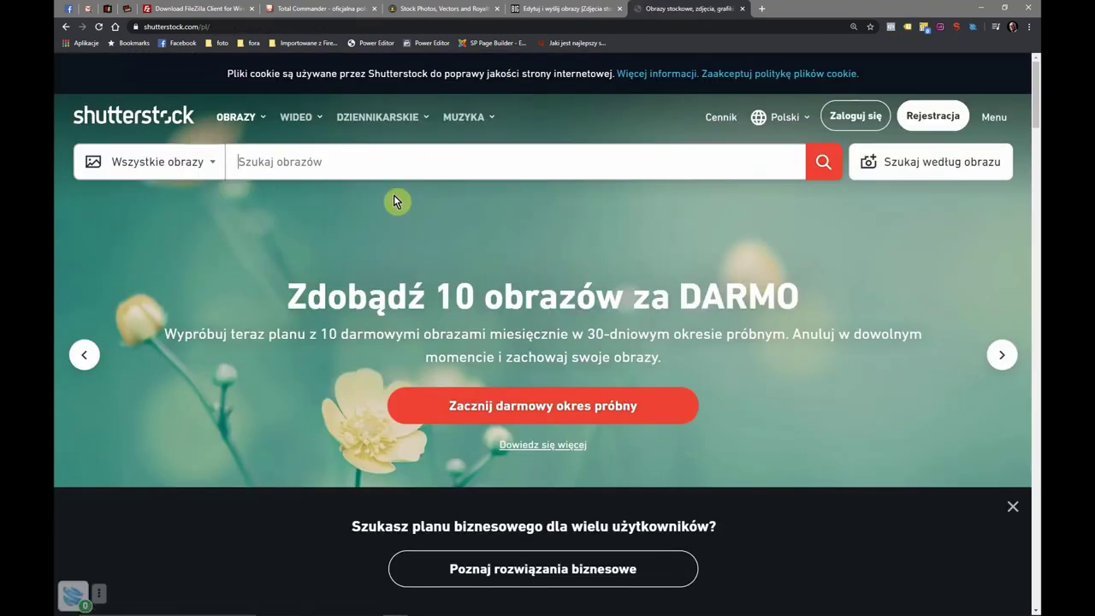
pyautogui.click(390, 165)
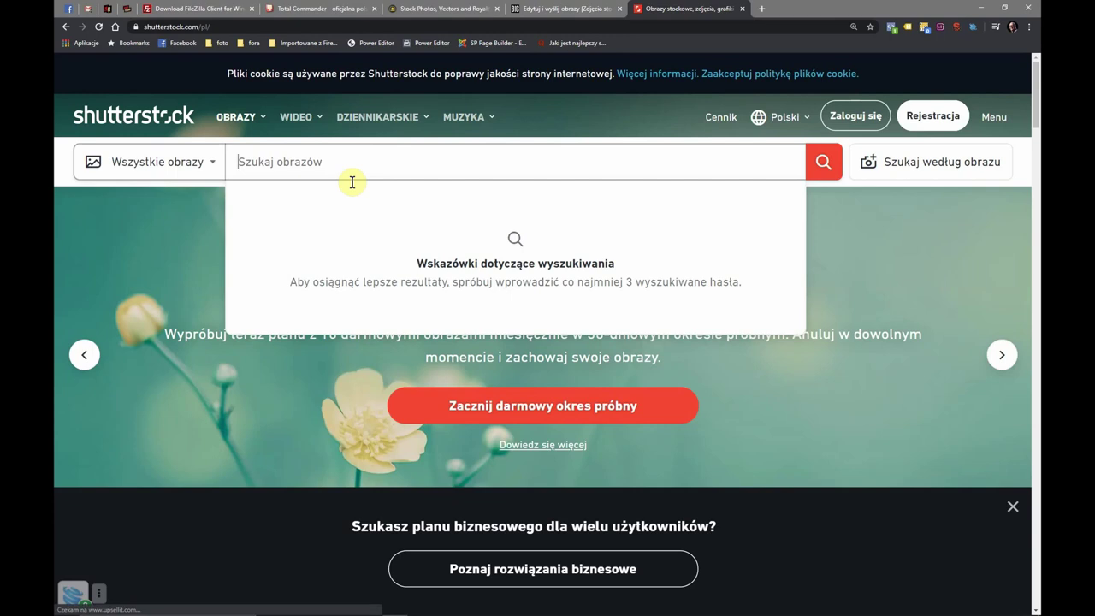
pyautogui.write('lamds')
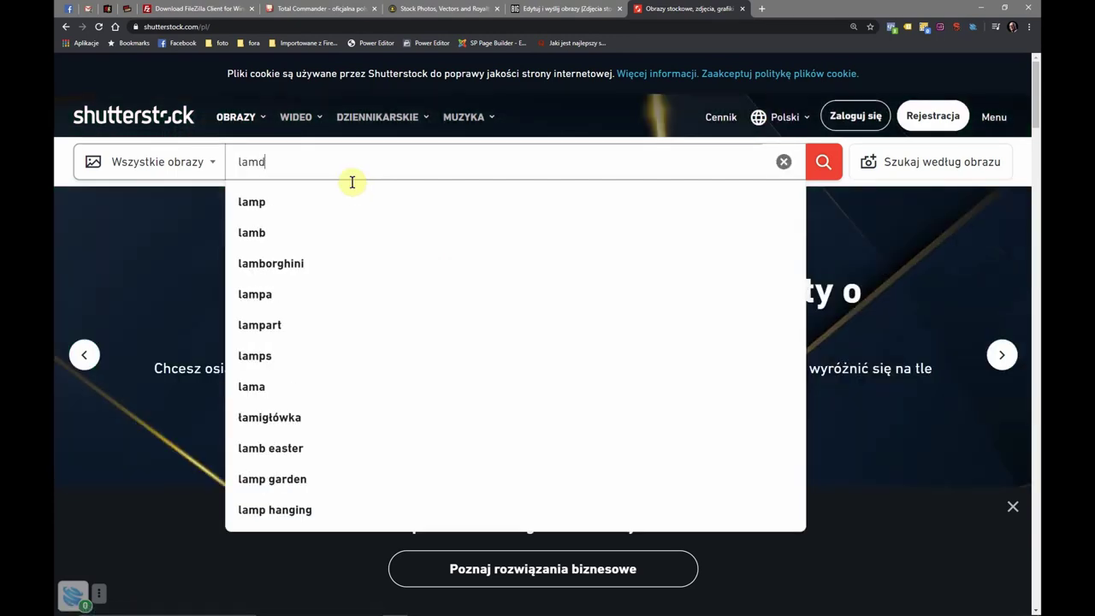
pyautogui.write('cape')
pyautogui.press('Return')
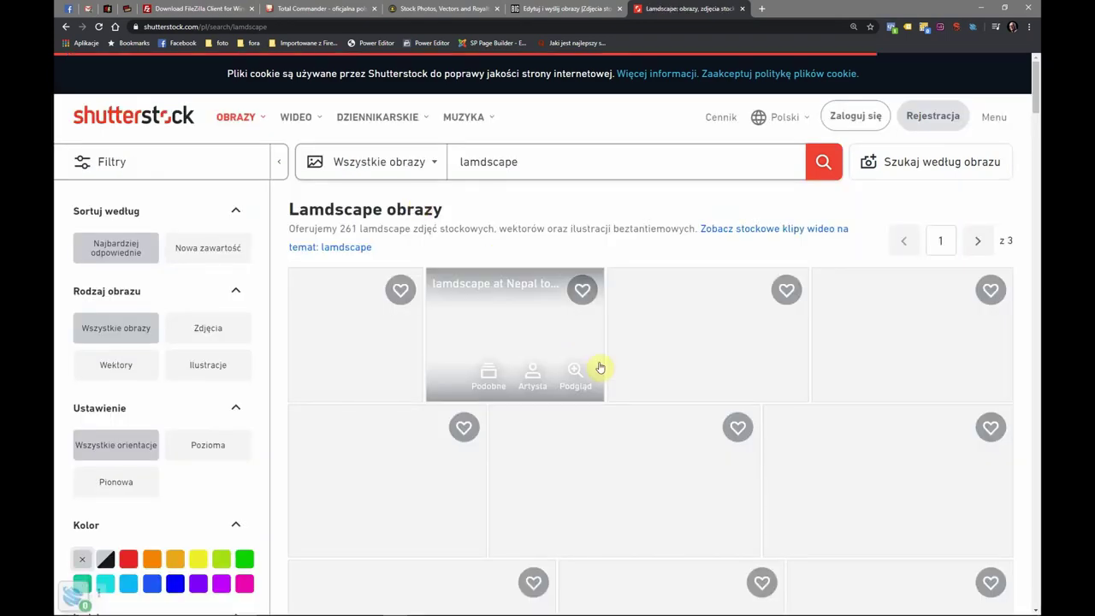
# - Look through the images found for "lamdscape" to examine what kinds of landscape photos are offered
pyautogui.scroll(-4, 729, 417)
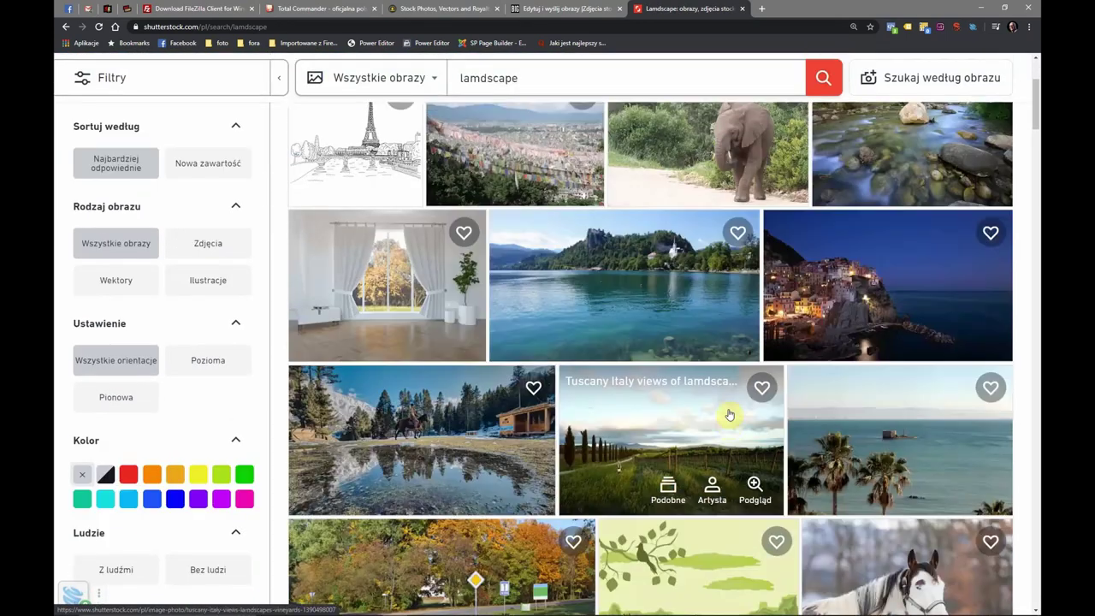
pyautogui.scroll(-6, 727, 415)
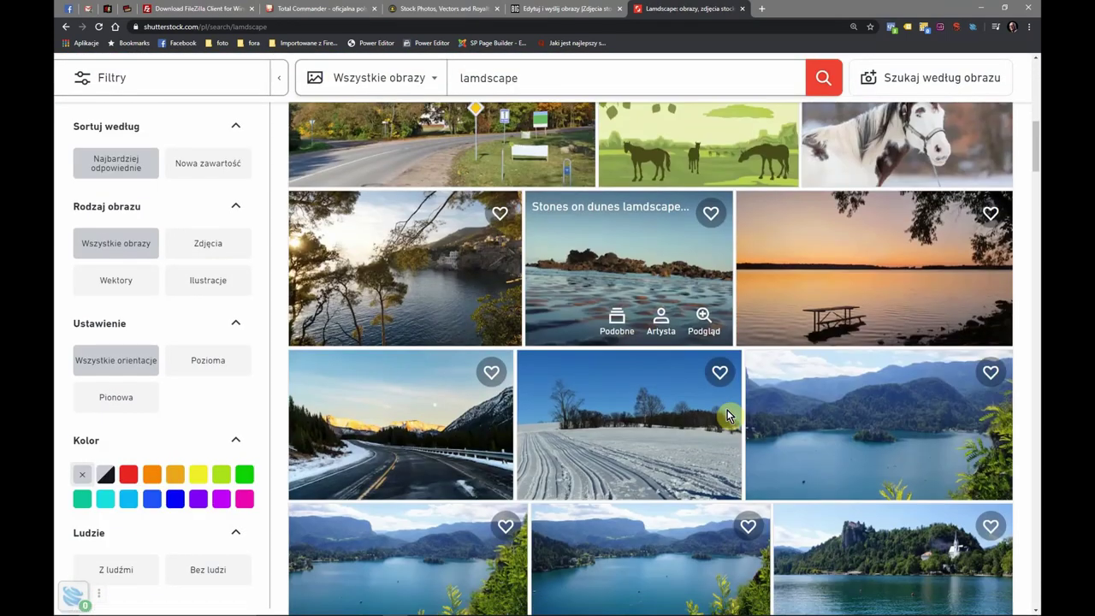
pyautogui.scroll(-6, 727, 415)
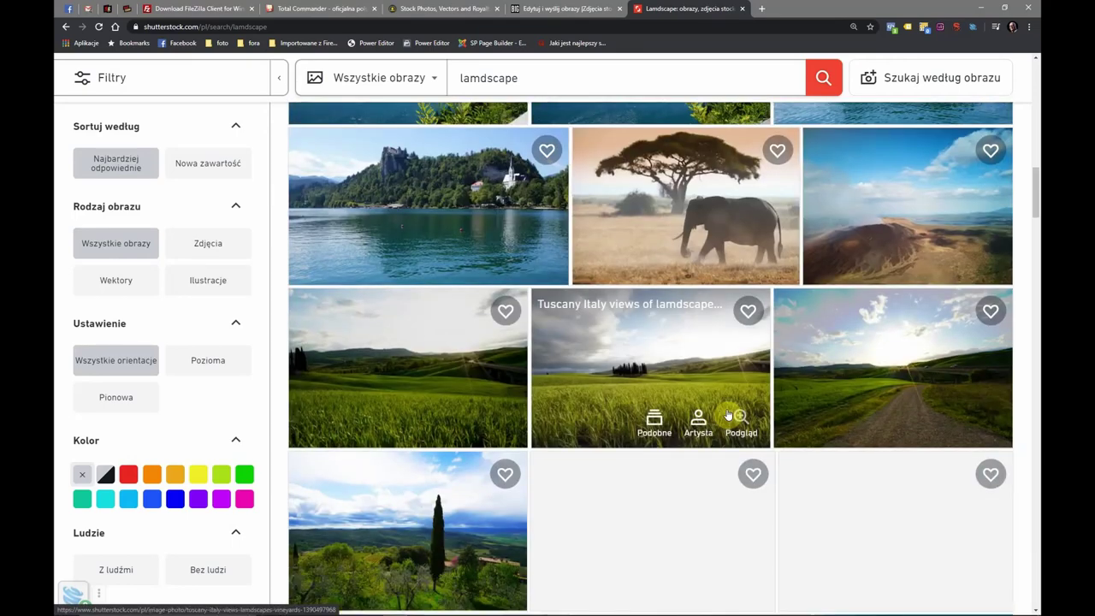
pyautogui.scroll(-7, 727, 415)
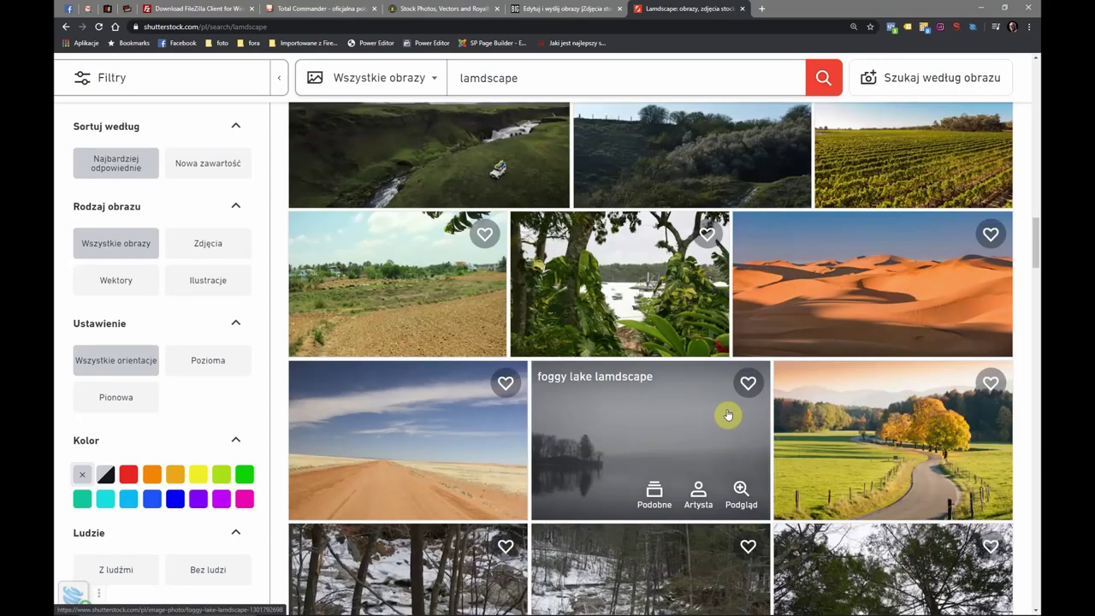
pyautogui.scroll(-5, 728, 415)
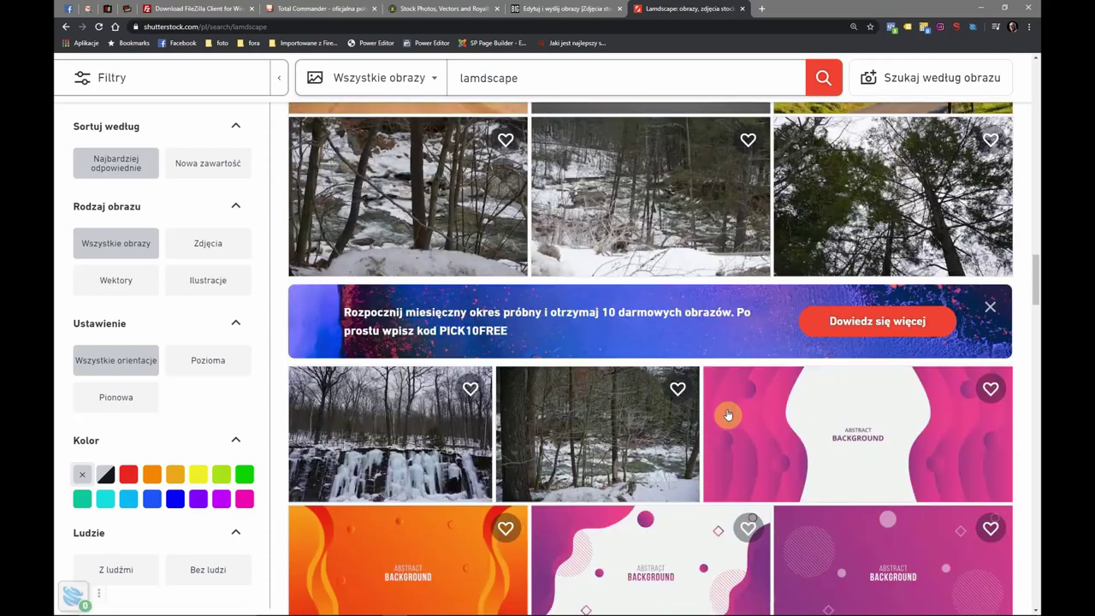
pyautogui.scroll(4, 555, 221)
pyautogui.scroll(10, 555, 220)
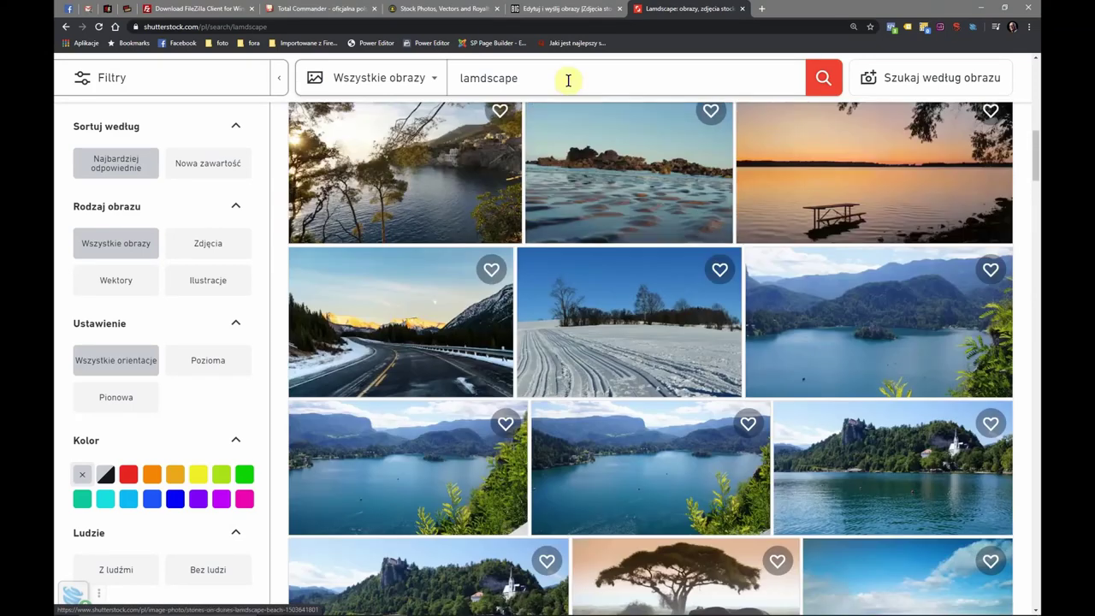
# - Extend the image search to "lamdscape vibrant" and examine the results
pyautogui.click(568, 80)
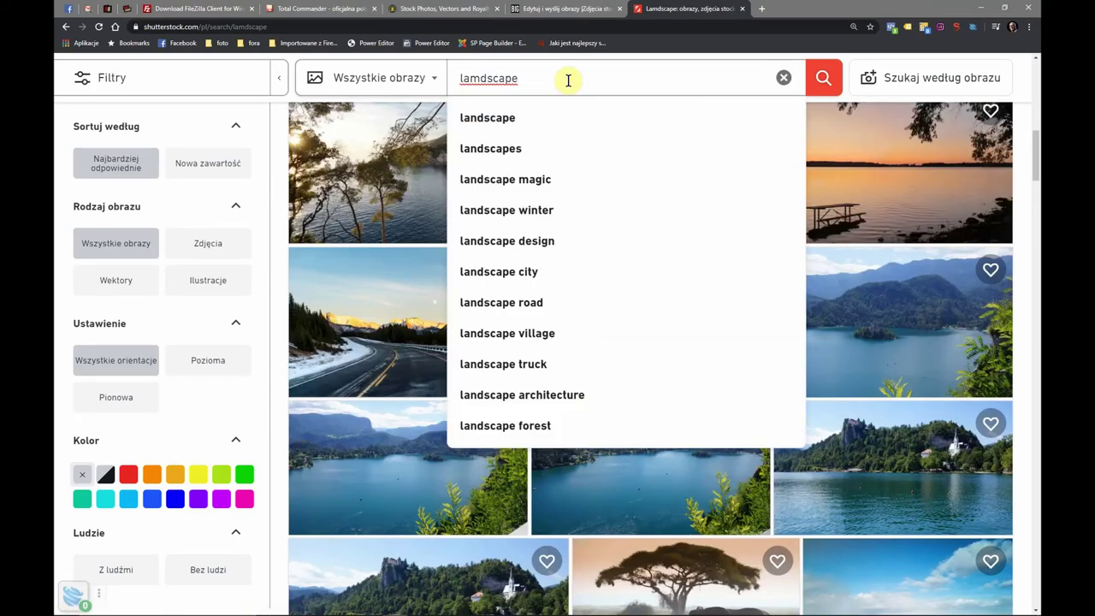
pyautogui.write('vi')
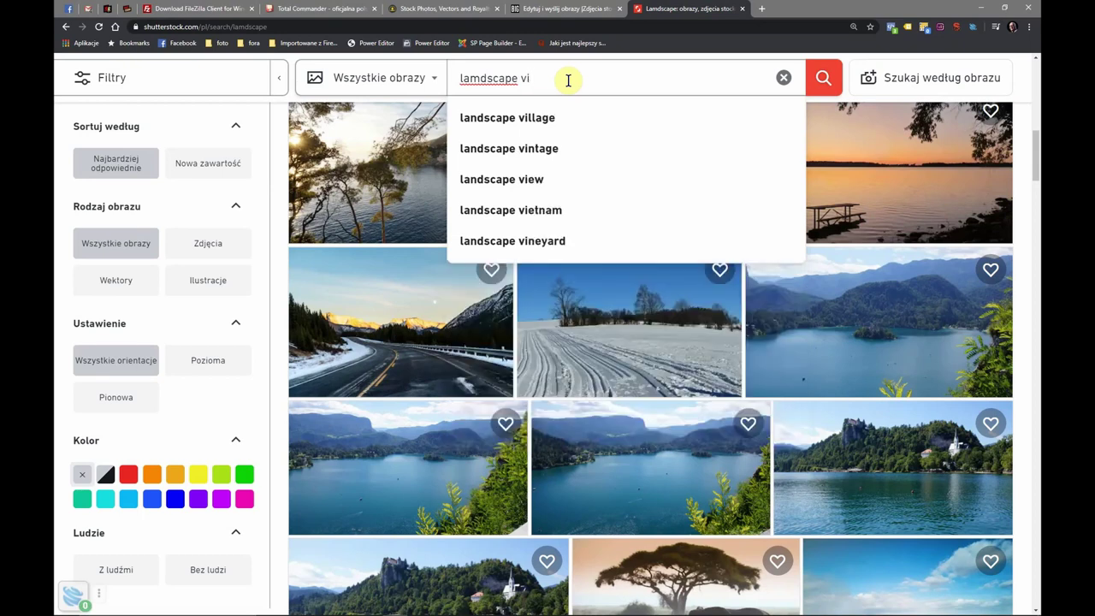
pyautogui.write('brant')
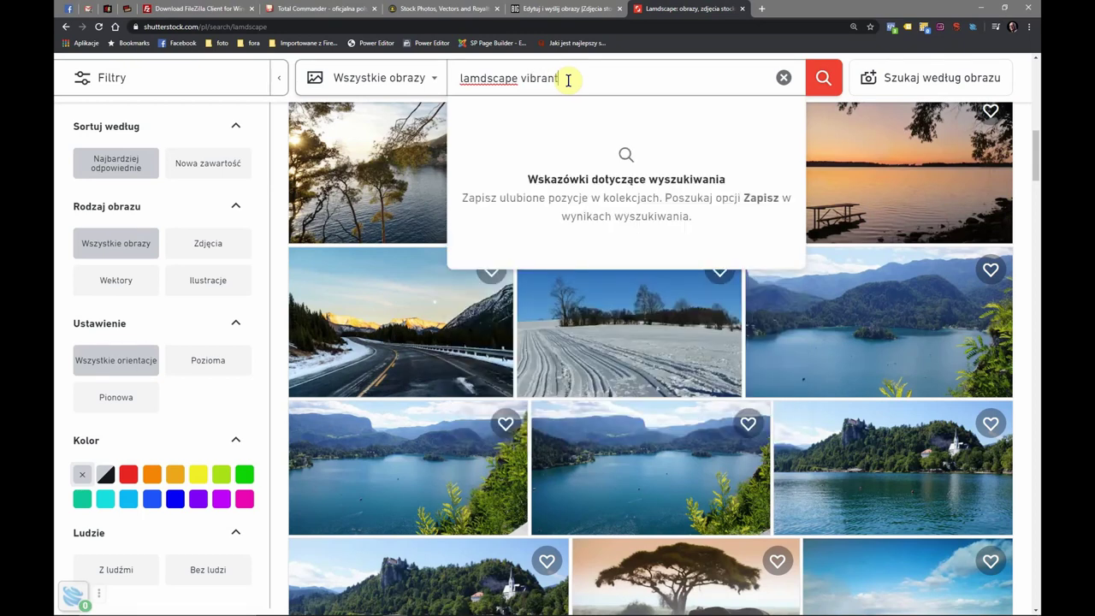
pyautogui.press('Return')
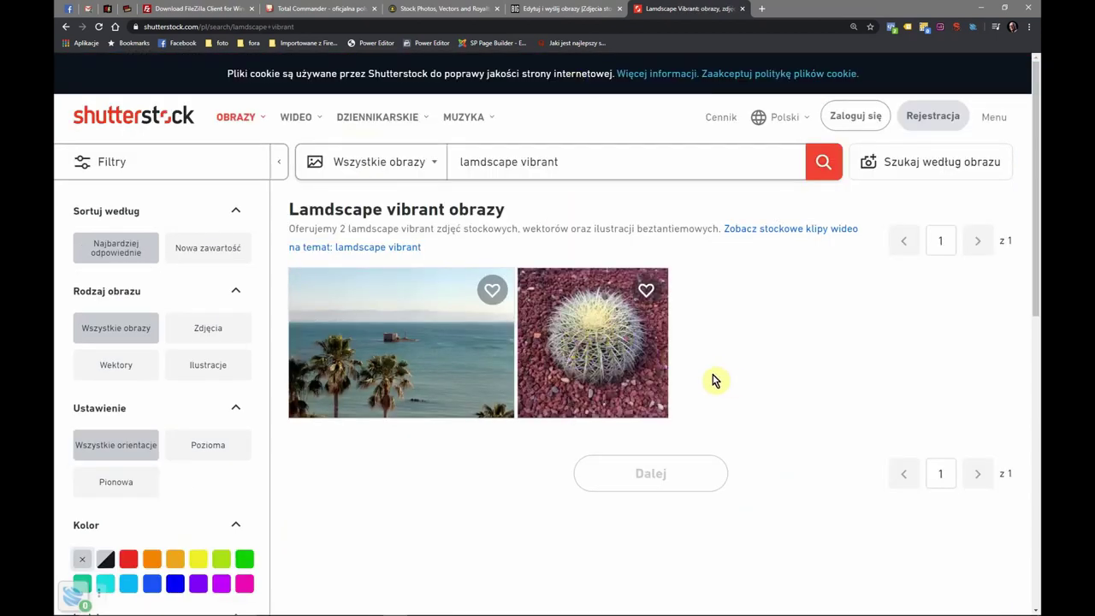
pyautogui.scroll(-3, 709, 380)
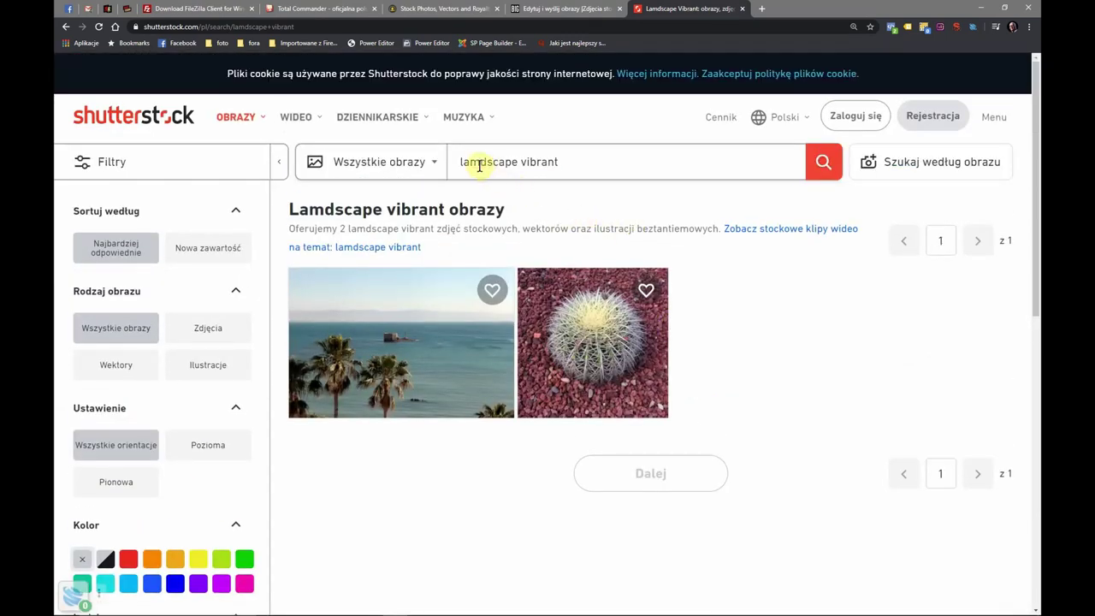
# - Correct the search to "landscape vibrant" and open the photo of the waterfall in a Thai autumn forest
pyautogui.click(482, 165)
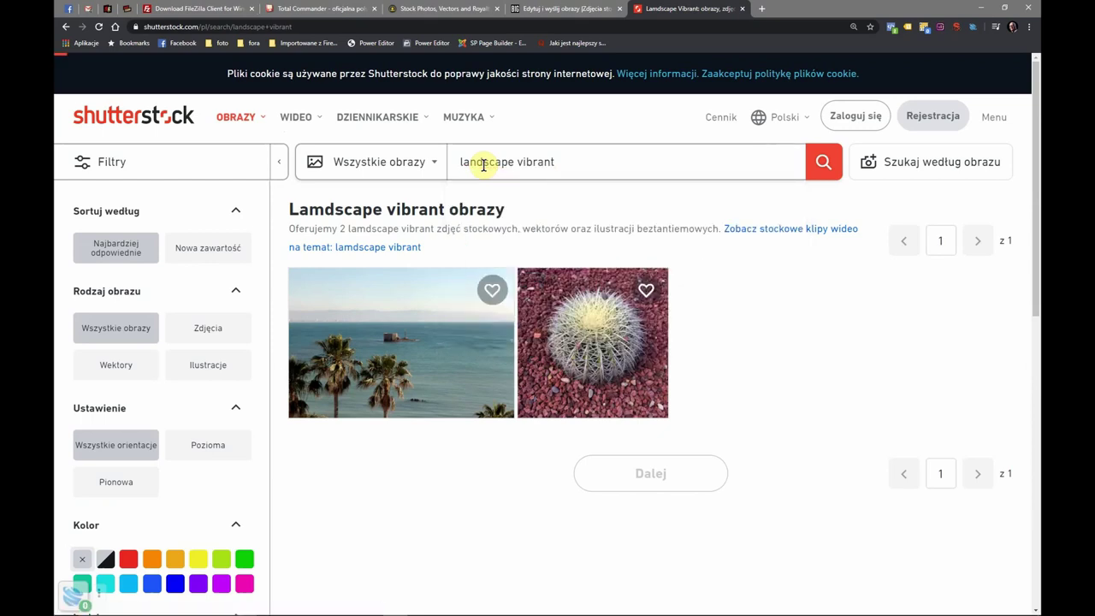
pyautogui.scroll(-1, 673, 379)
pyautogui.scroll(-1, 673, 379)
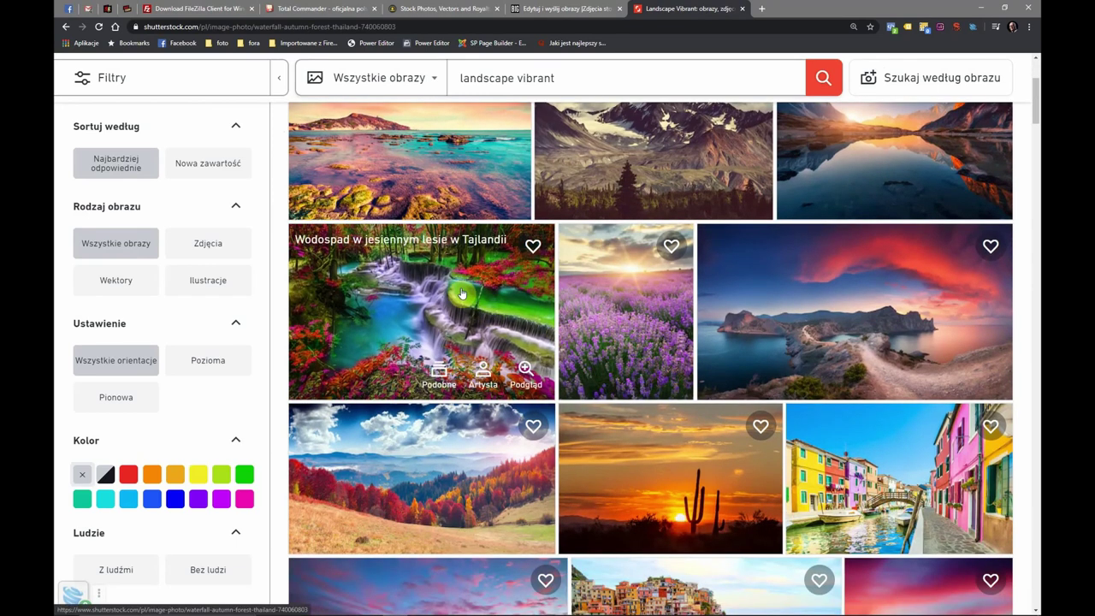
pyautogui.click(457, 291)
pyautogui.scroll(-2, 479, 316)
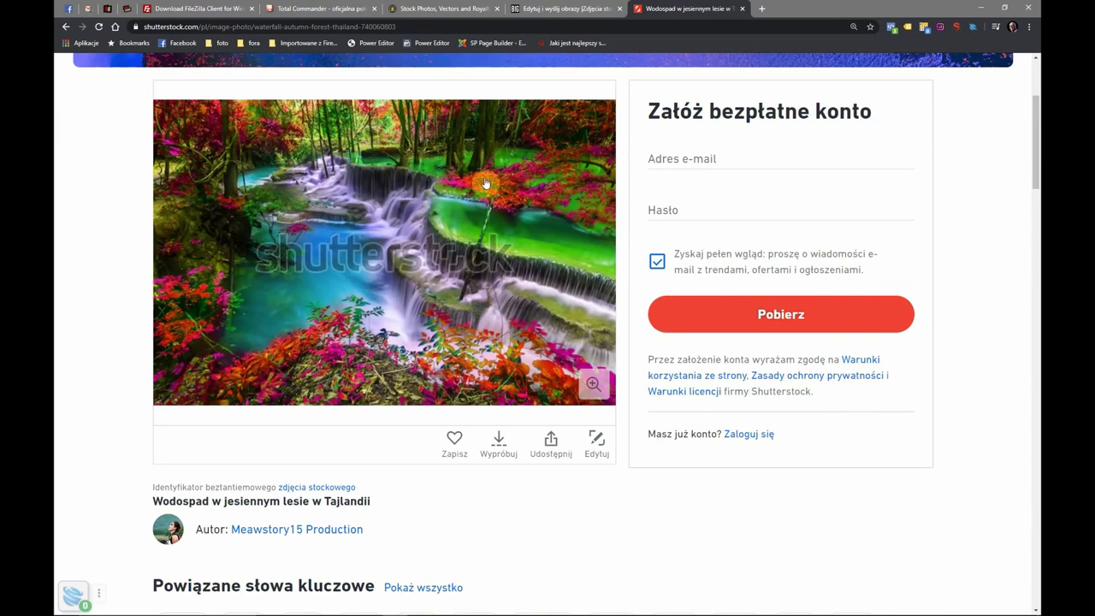
# - Return to the "landscape vibrant" search results and examine more of the colourful landscape photos
pyautogui.click(66, 28)
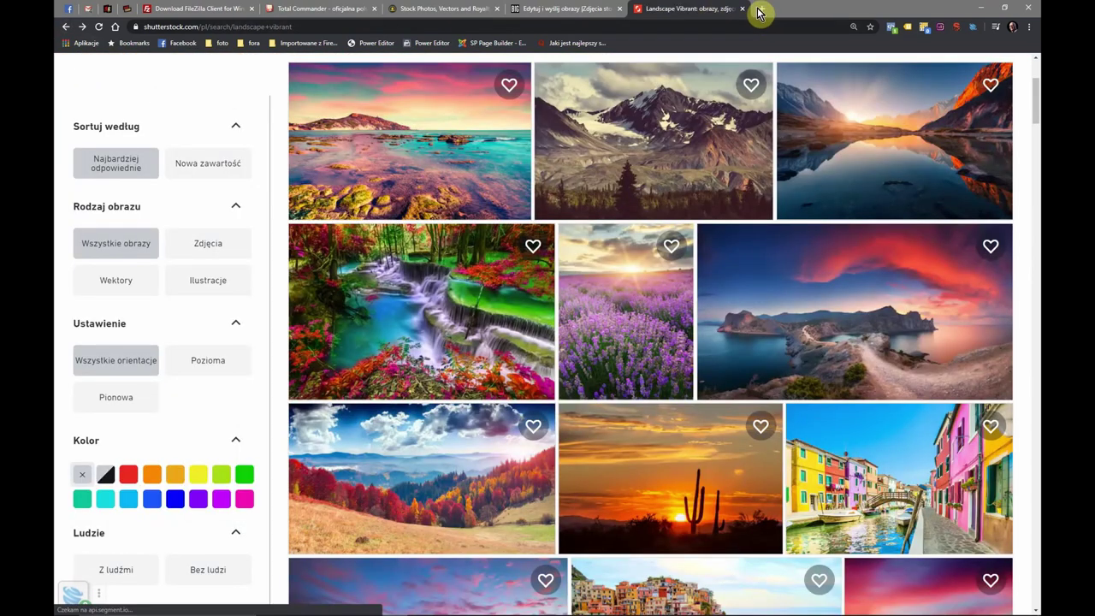
pyautogui.click(196, 9)
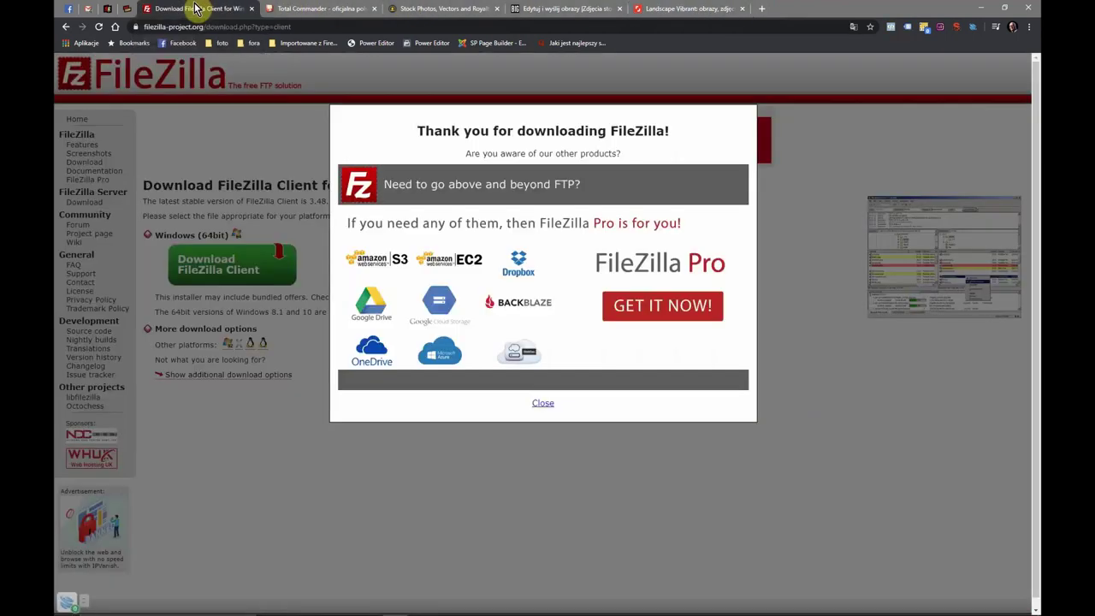
pyautogui.click(723, 9)
pyautogui.scroll(-4, 714, 167)
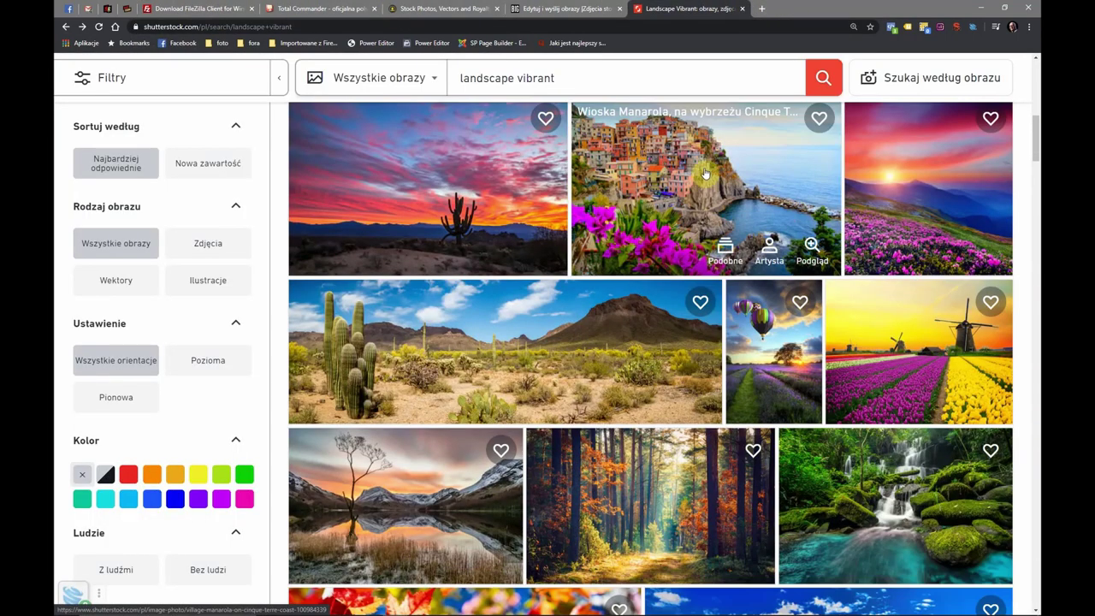
pyautogui.scroll(2, 713, 208)
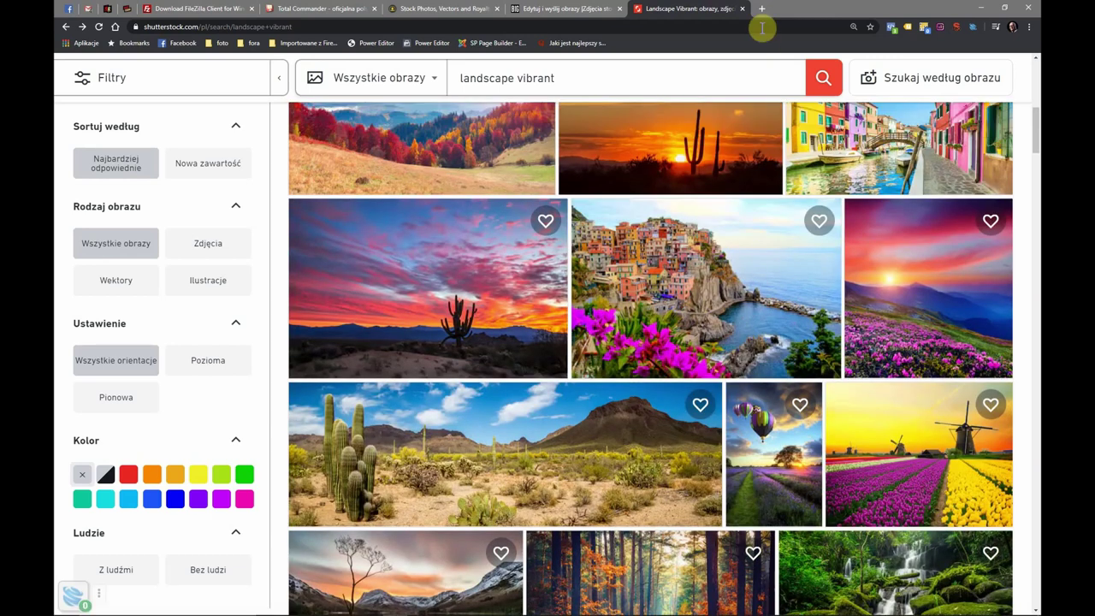
# - Open the Chrome apps page in a new browser tab
pyautogui.click(764, 8)
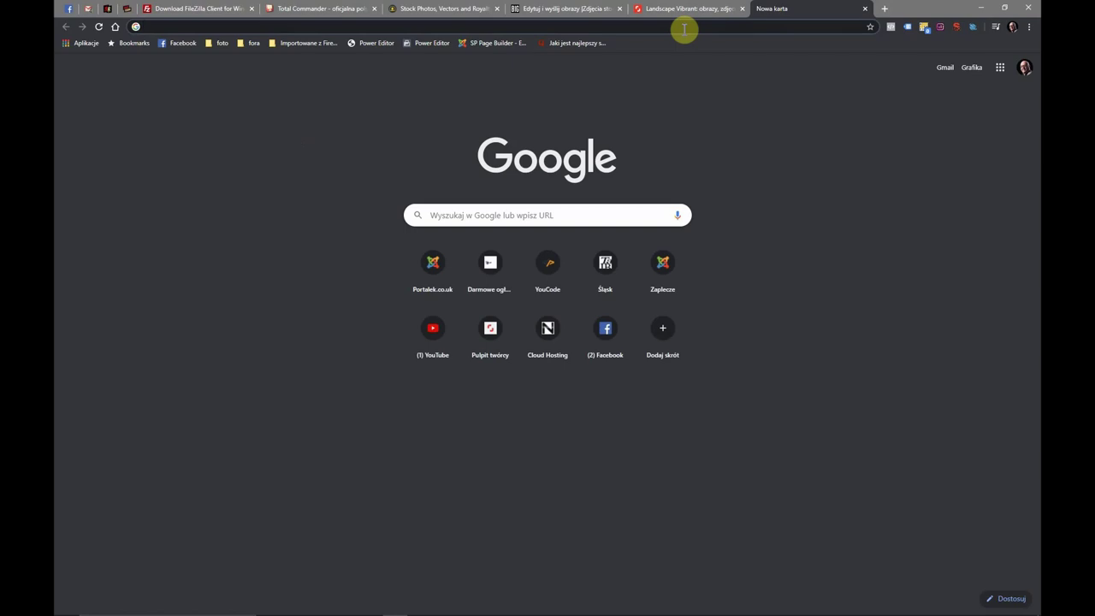
pyautogui.click(86, 43)
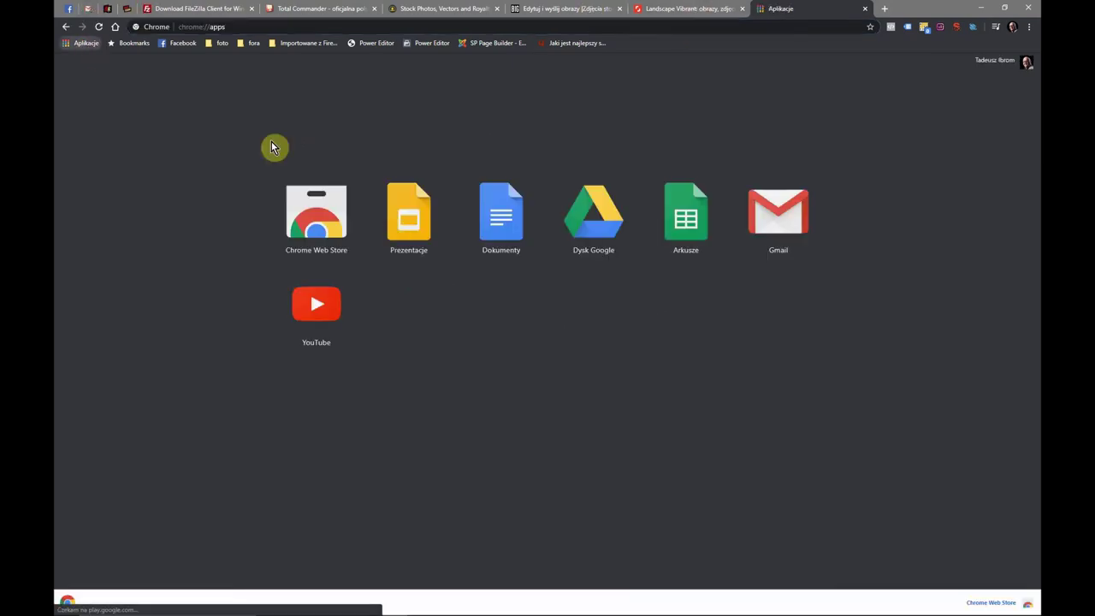